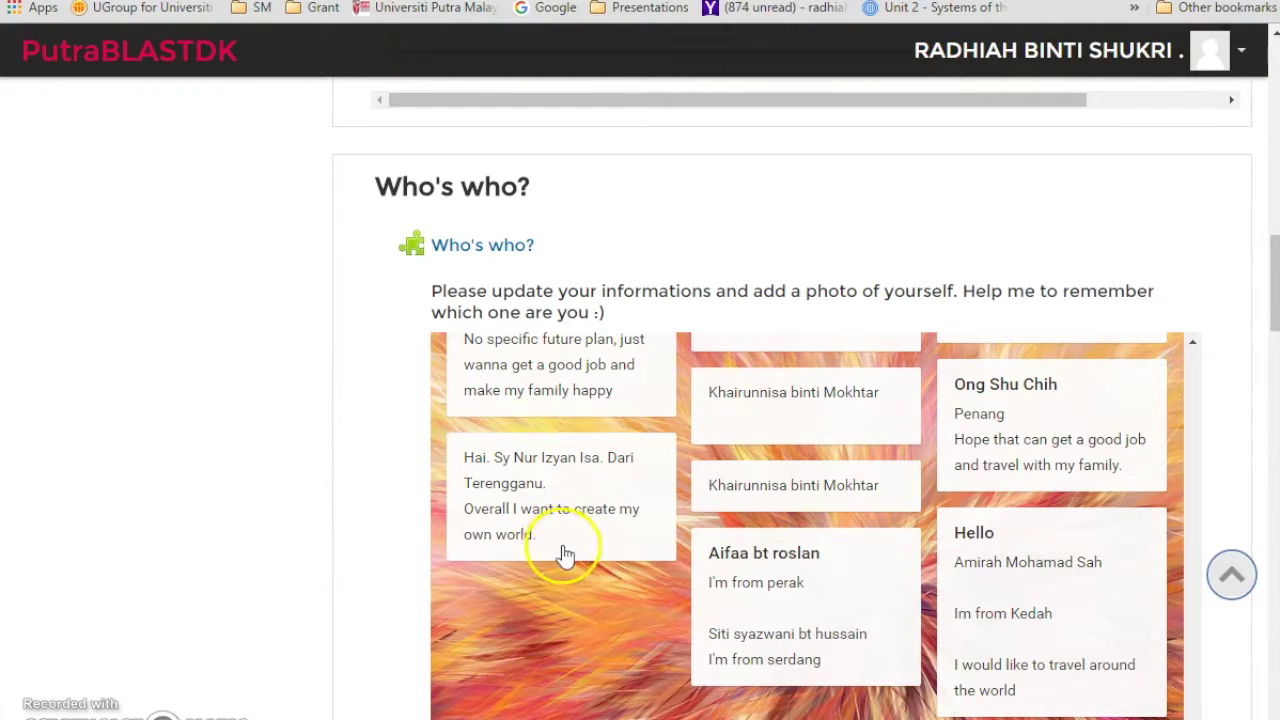
Look through the student introduction posts on the embedded Who's who padlet, including the board's title and instructions
scroll(560, 552, up, 5)
scroll(565, 555, up, 5)
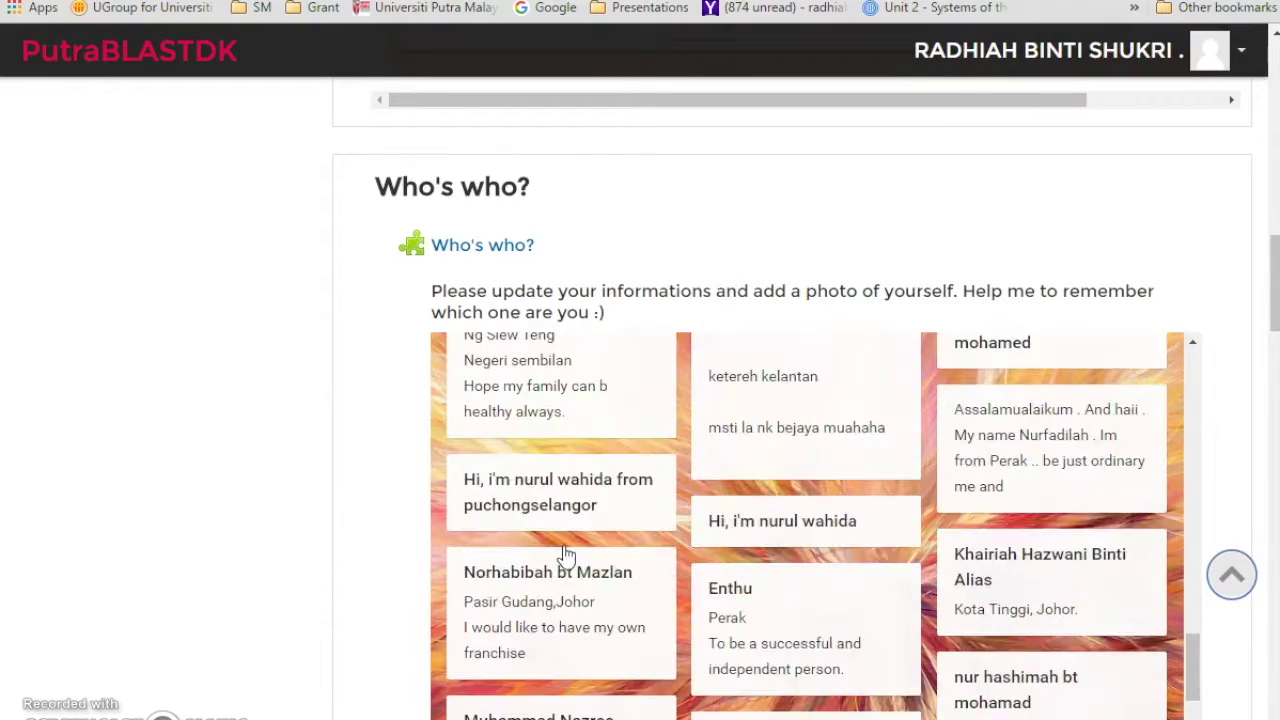
scroll(565, 555, up, 3)
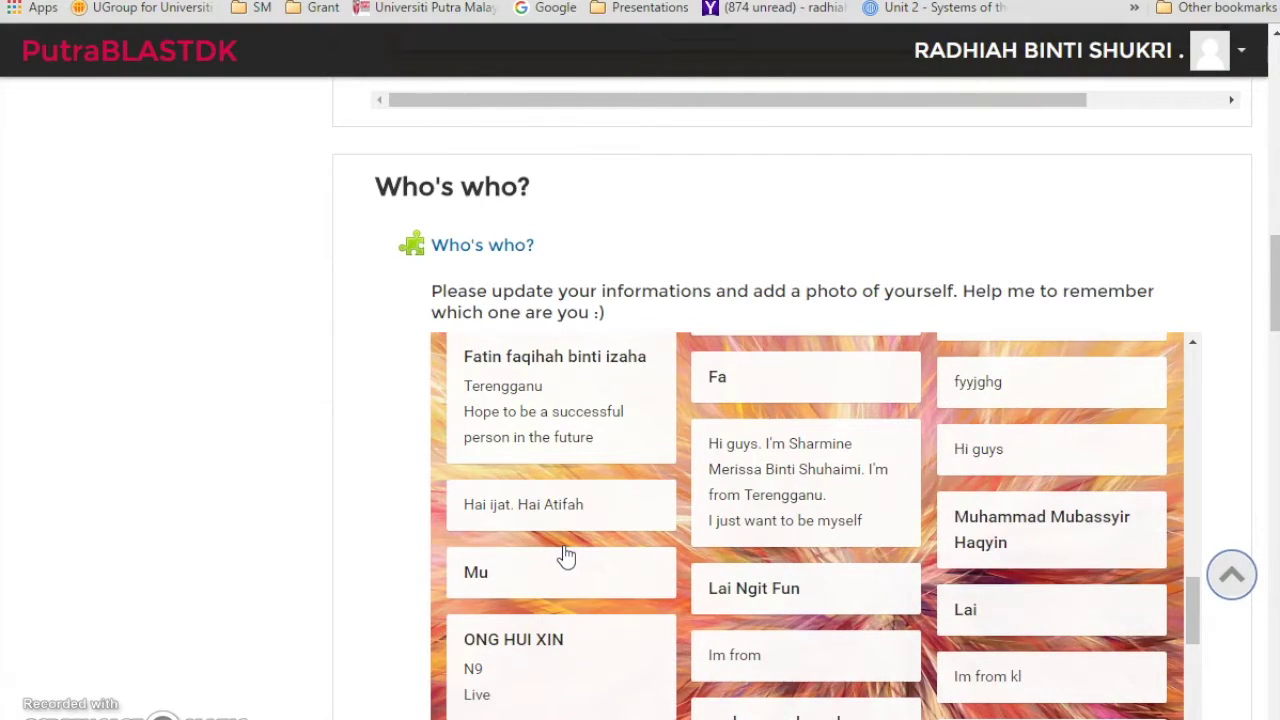
scroll(566, 556, up, 10)
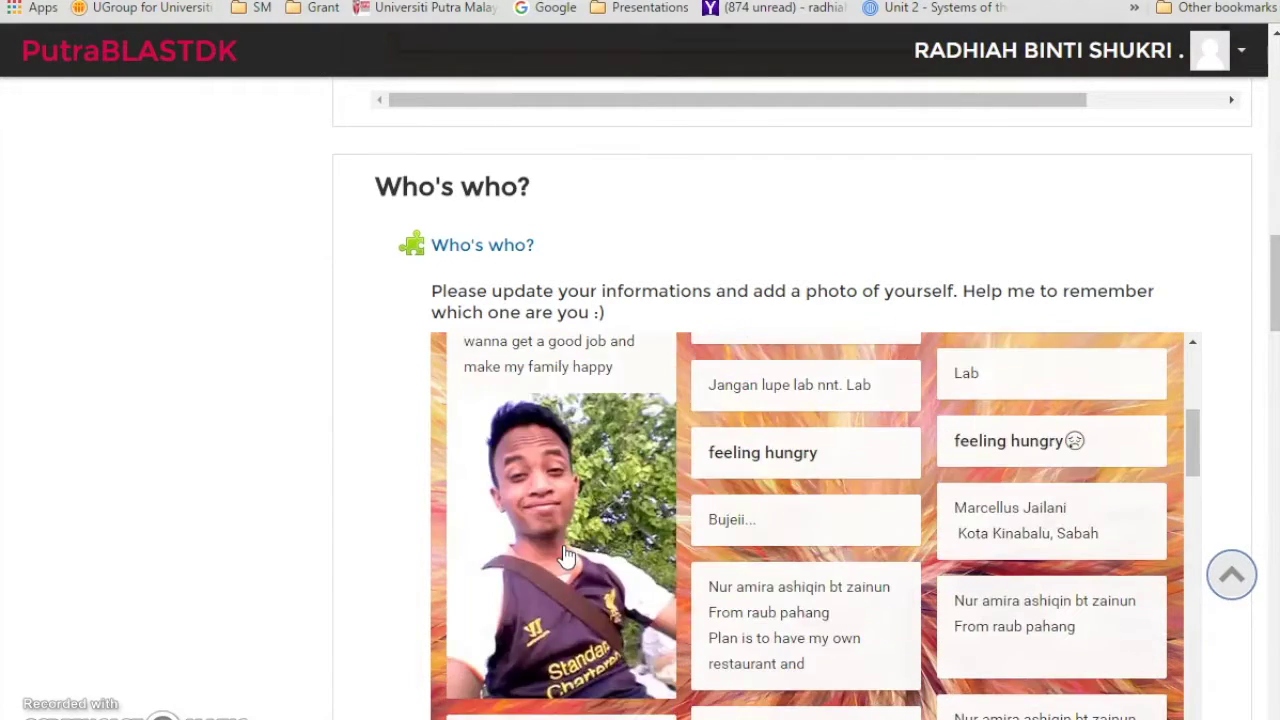
scroll(566, 556, up, 5)
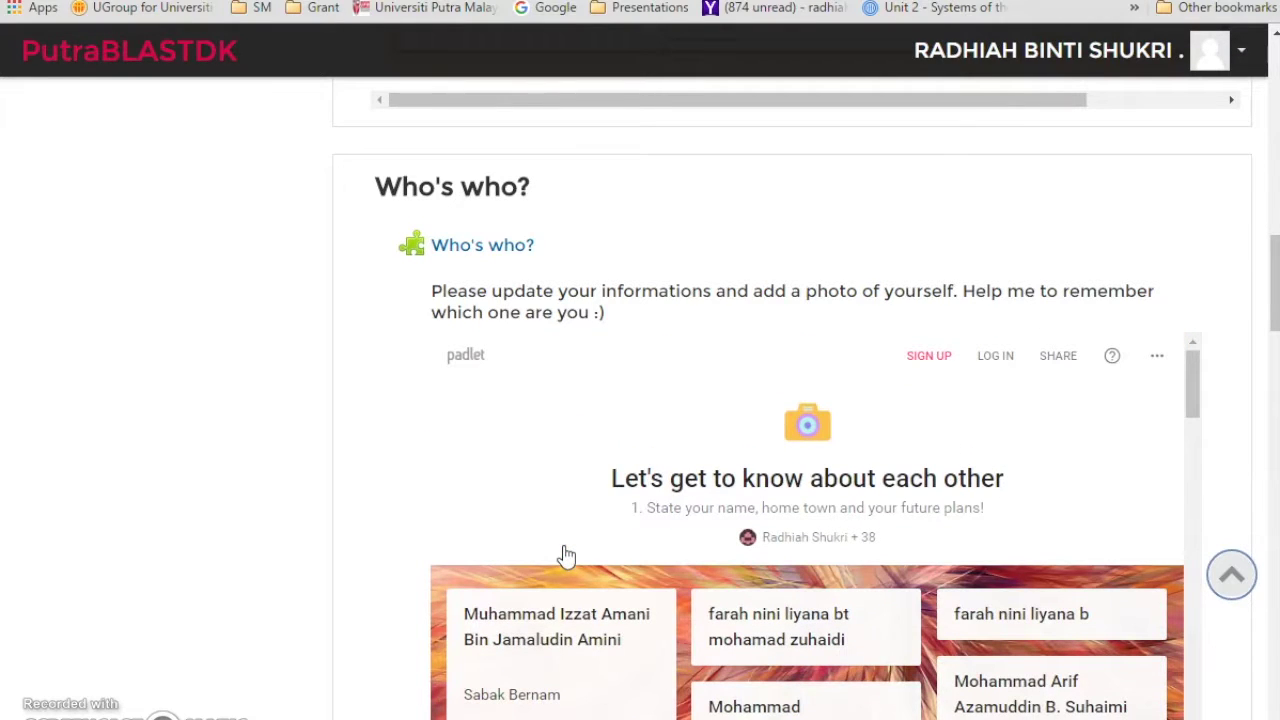
click(575, 578)
scroll(818, 600, down, 10)
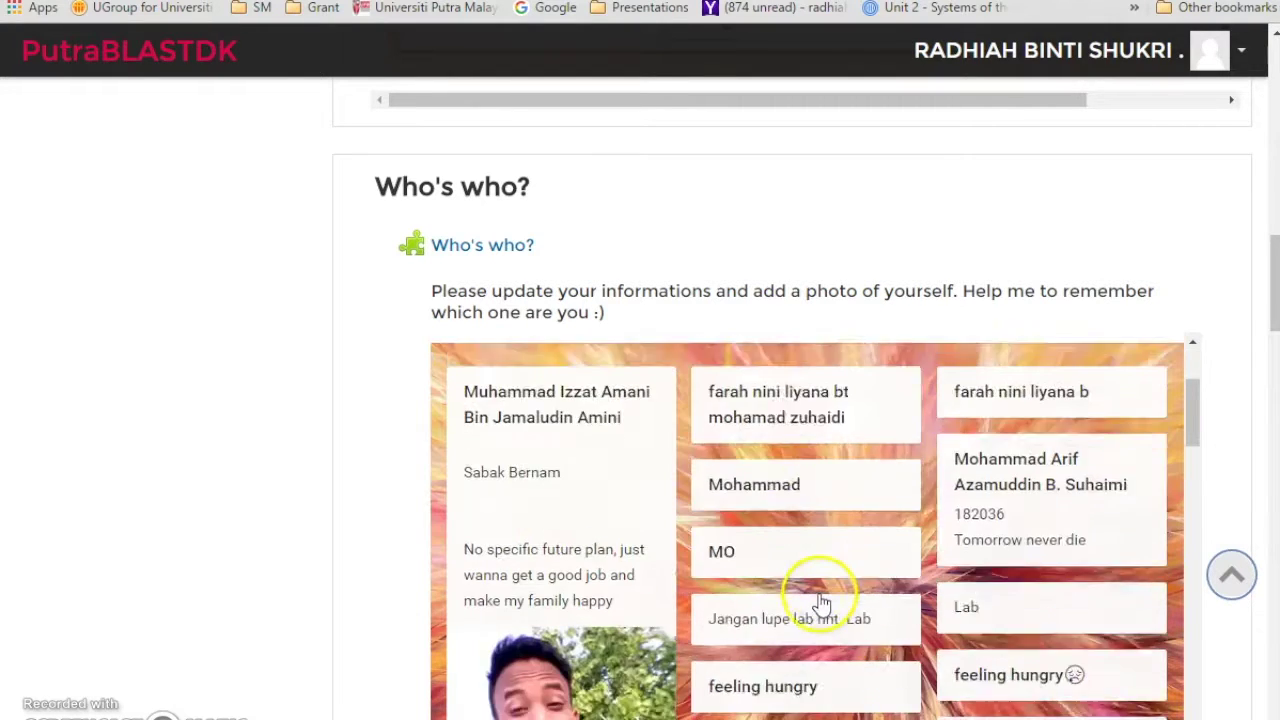
scroll(819, 593, down, 4)
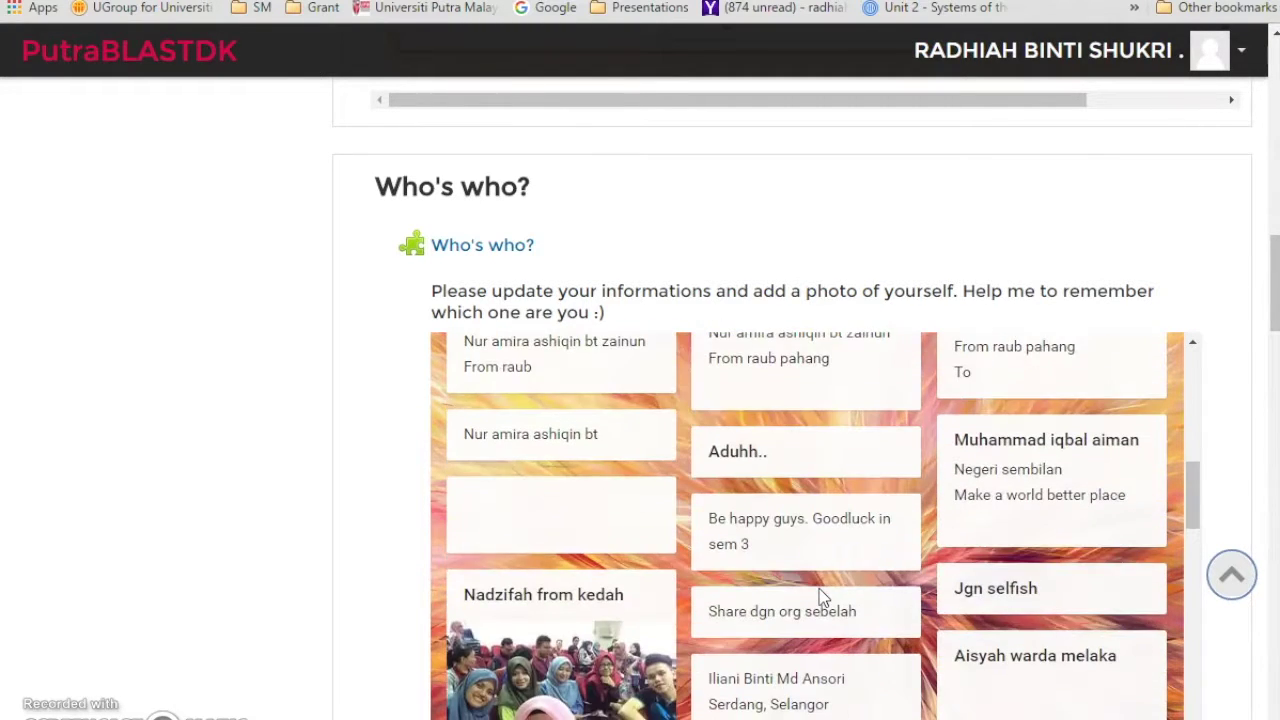
scroll(819, 596, down, 8)
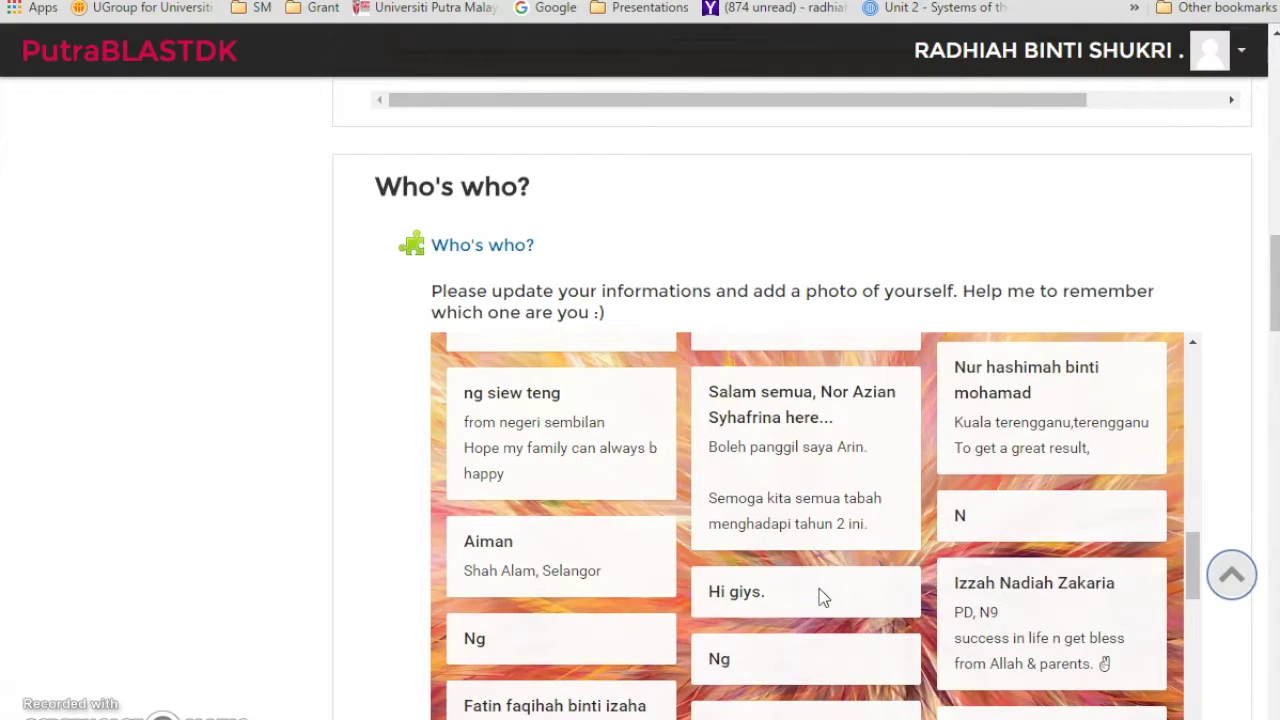
scroll(815, 560, up, 15)
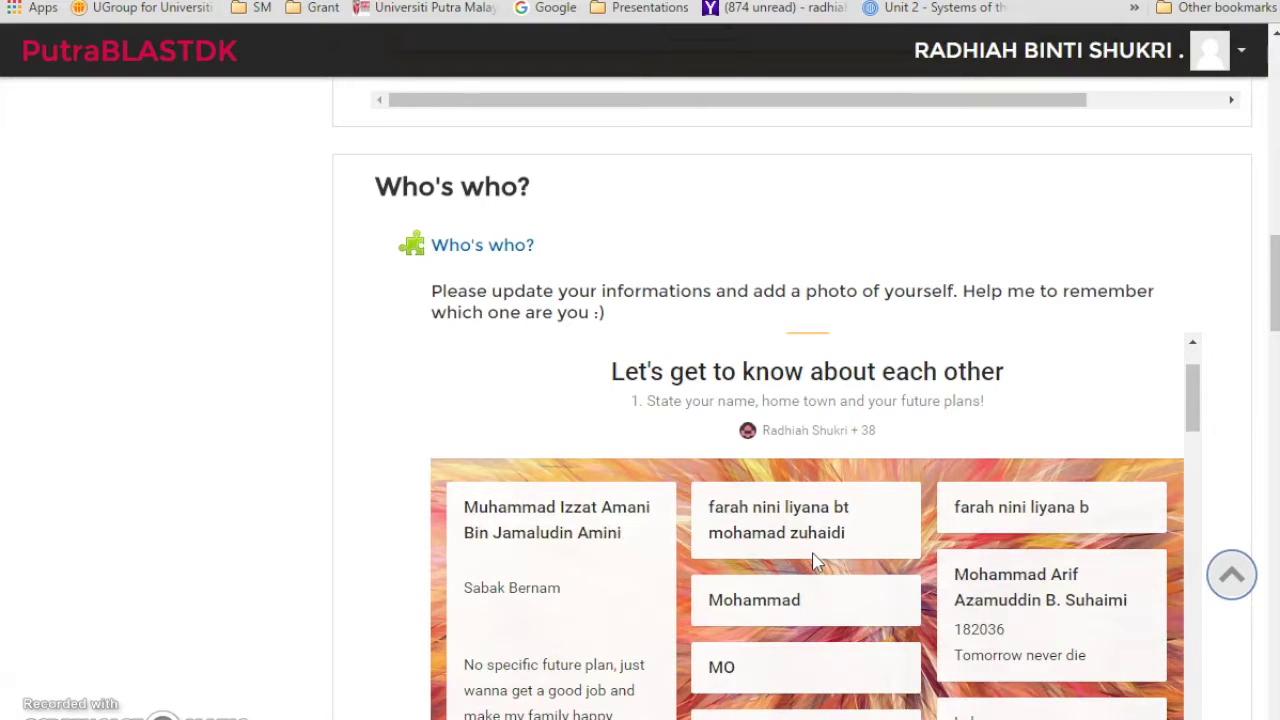
Add a sample post titled "hljklkk" with the text "dfgfhghjgh" to the embedded padlet
mouse_move(815, 563)
mouse_down()
mouse_move(757, 495)
mouse_move(632, 476)
mouse_move(646, 477)
mouse_move(454, 505)
mouse_up()
double_click(646, 475)
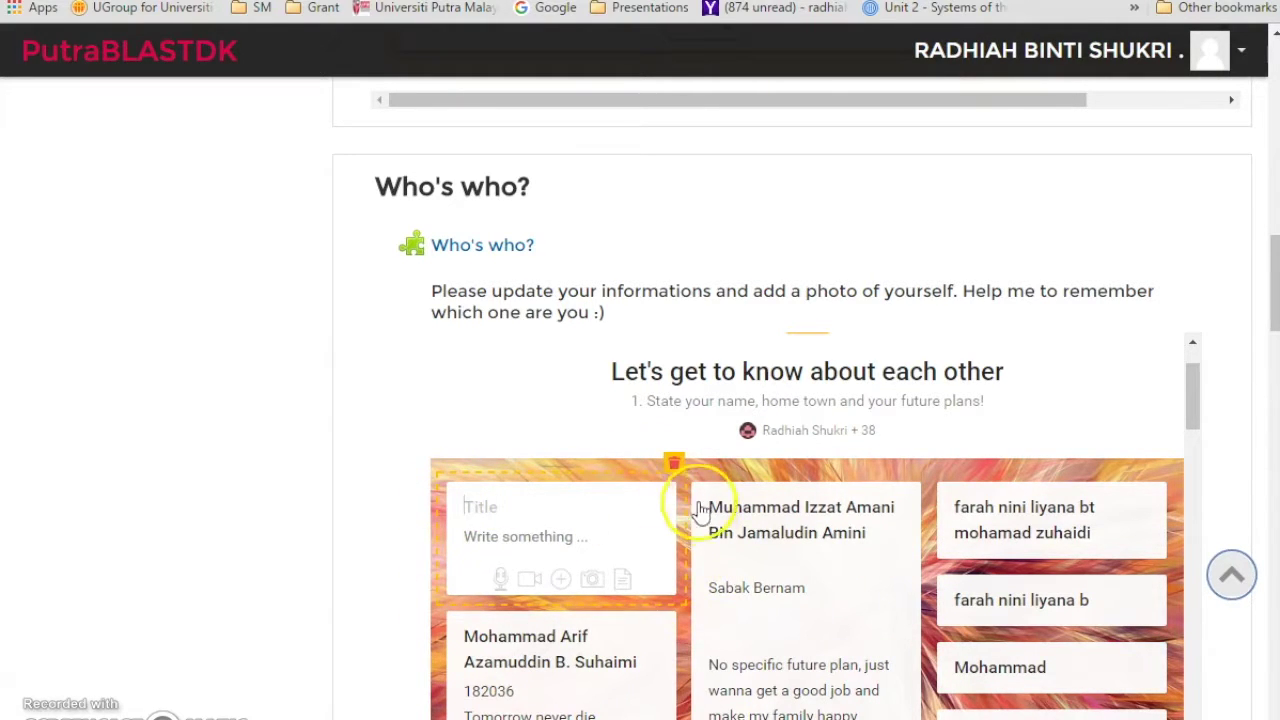
click(476, 530)
text(dfgfhghjgh)
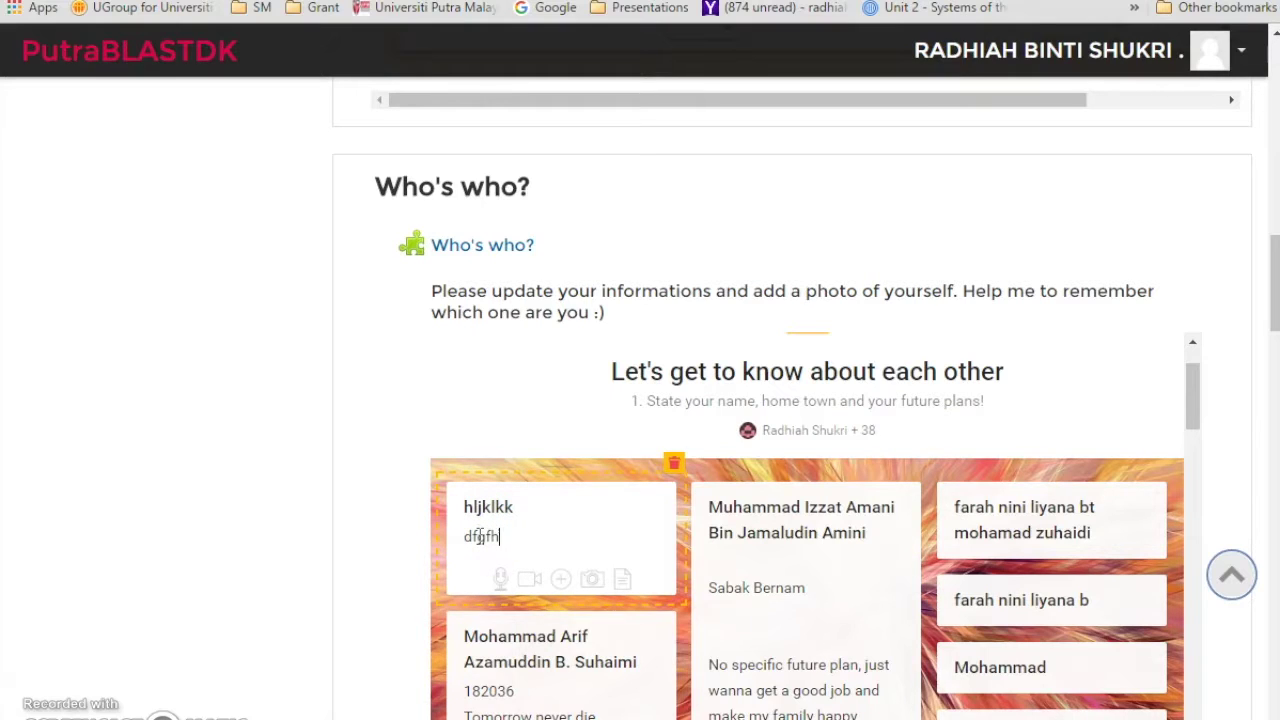
Examine the sample post's attachment options for a web link, a file upload and a photo, adding nothing
click(561, 581)
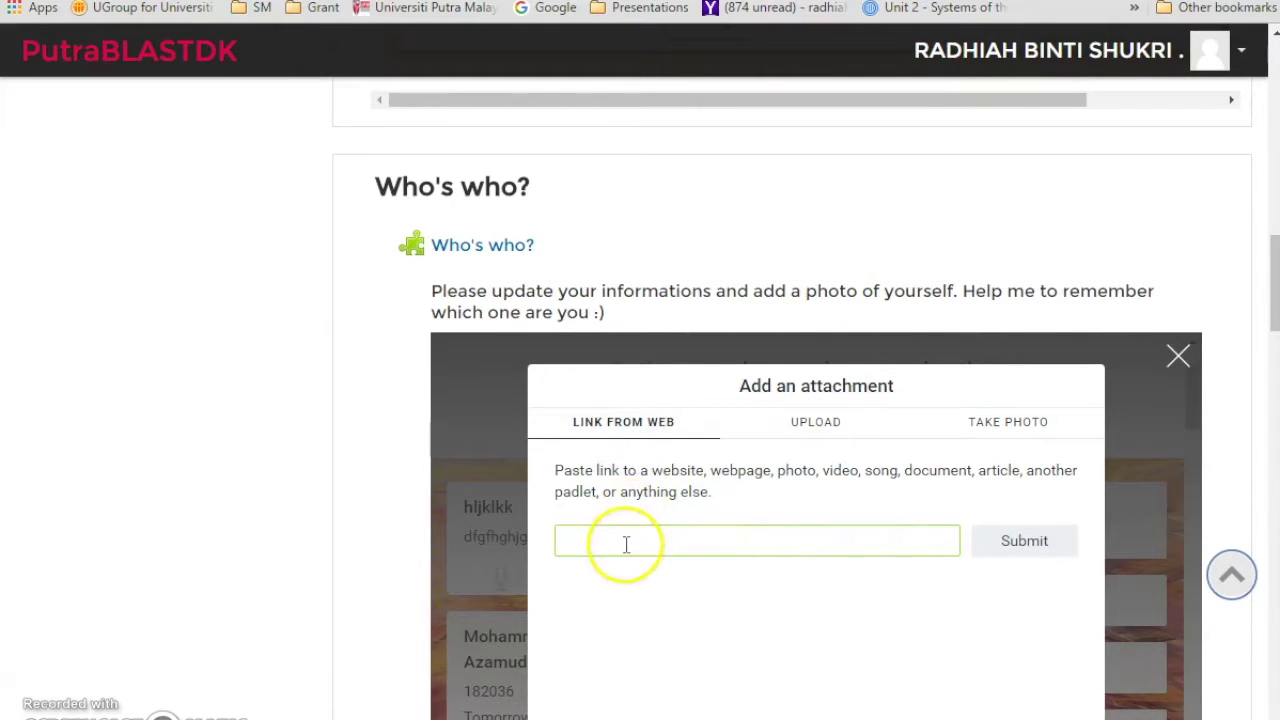
click(812, 428)
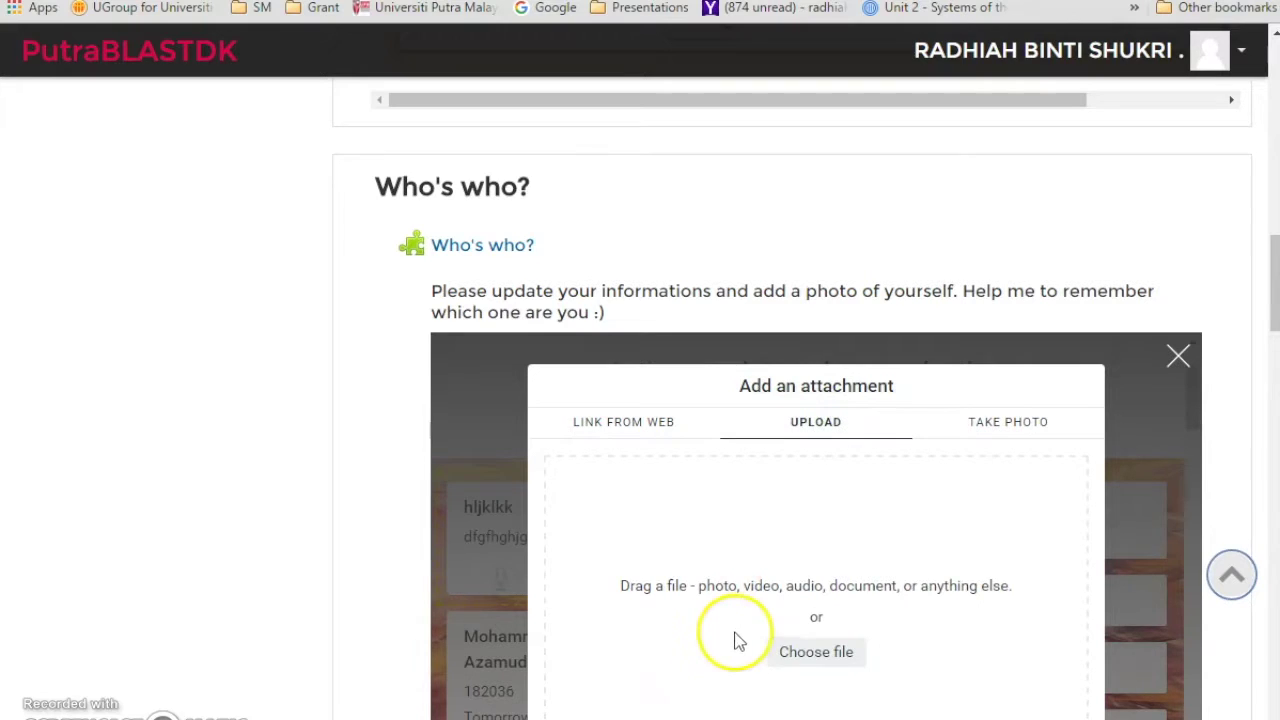
scroll(734, 636, down, 1)
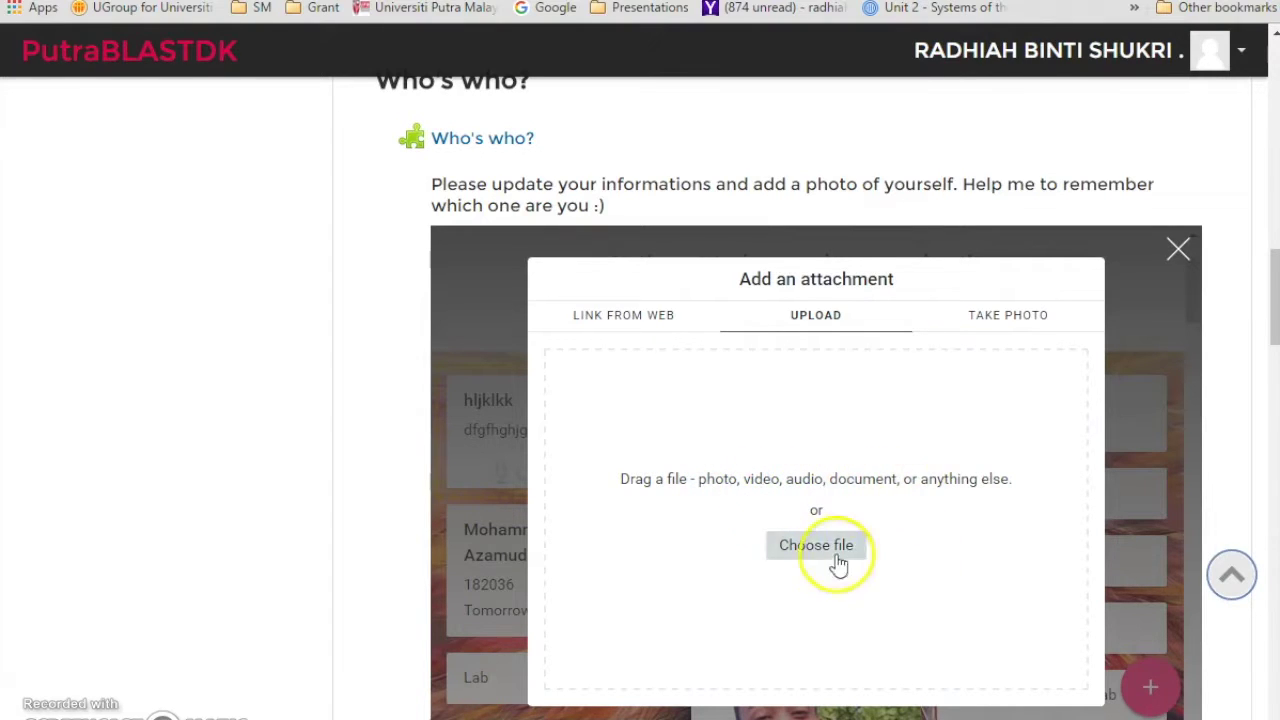
click(997, 325)
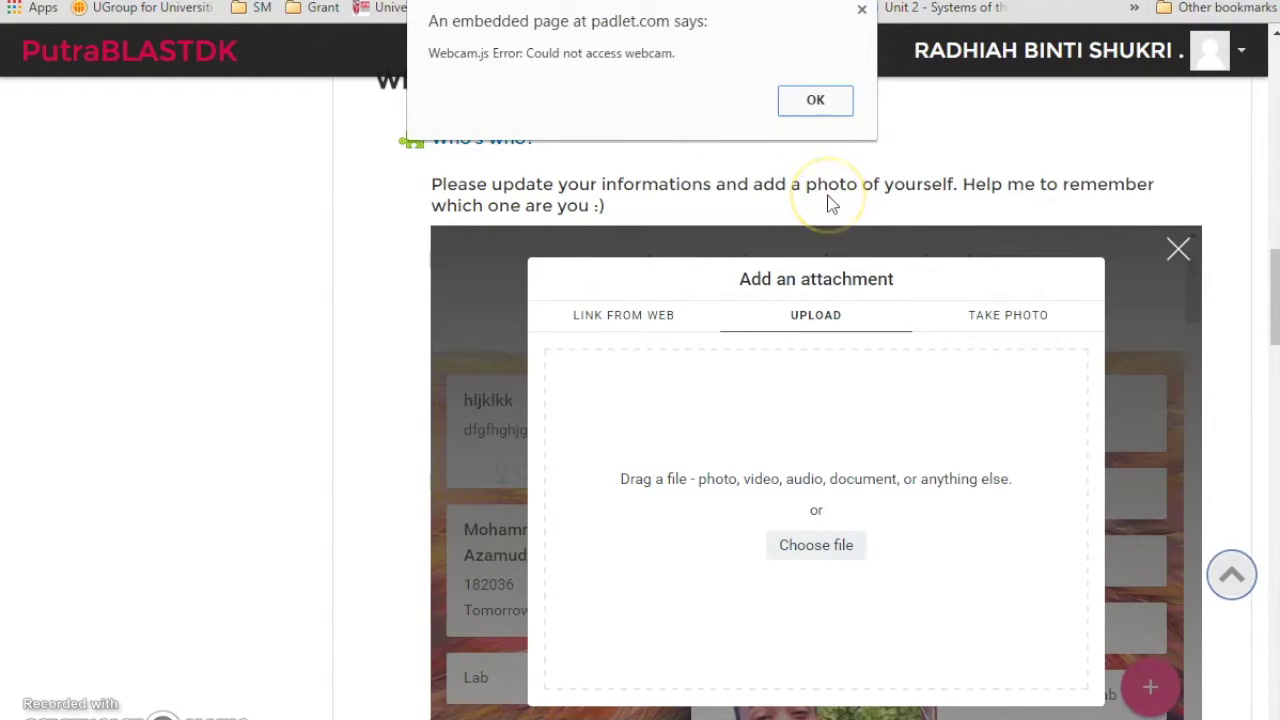
click(862, 11)
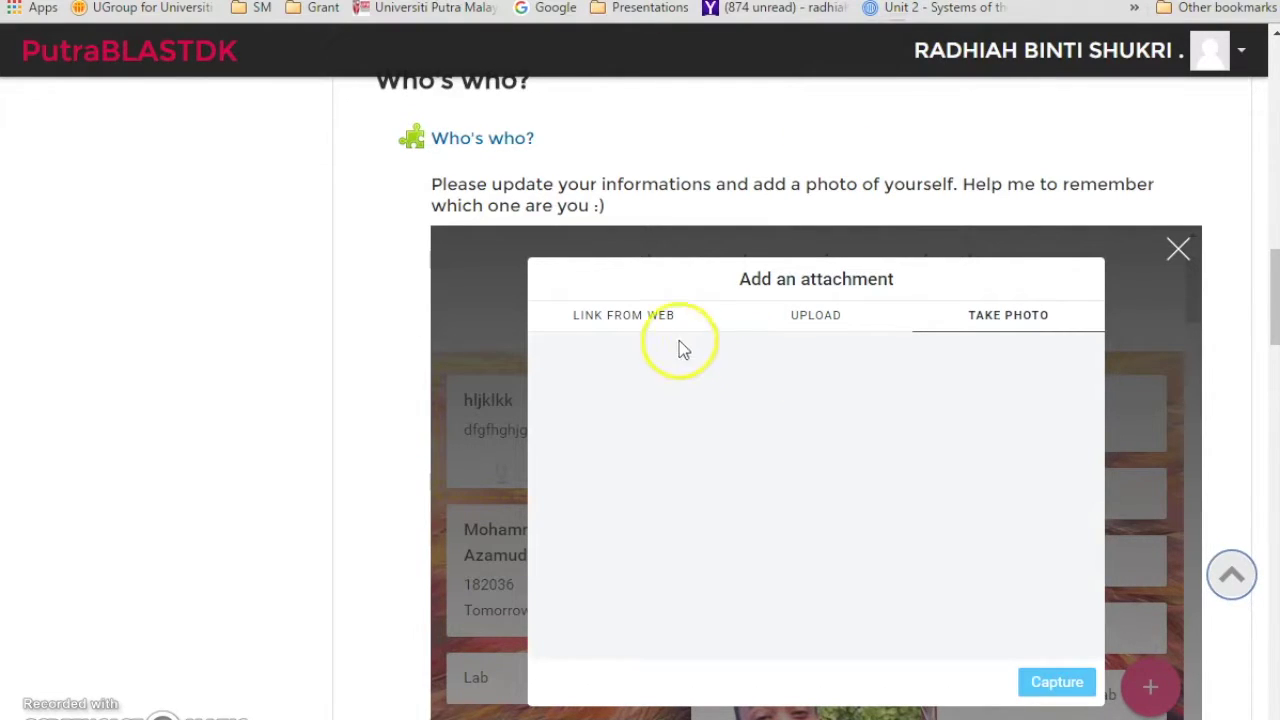
click(635, 322)
click(1178, 251)
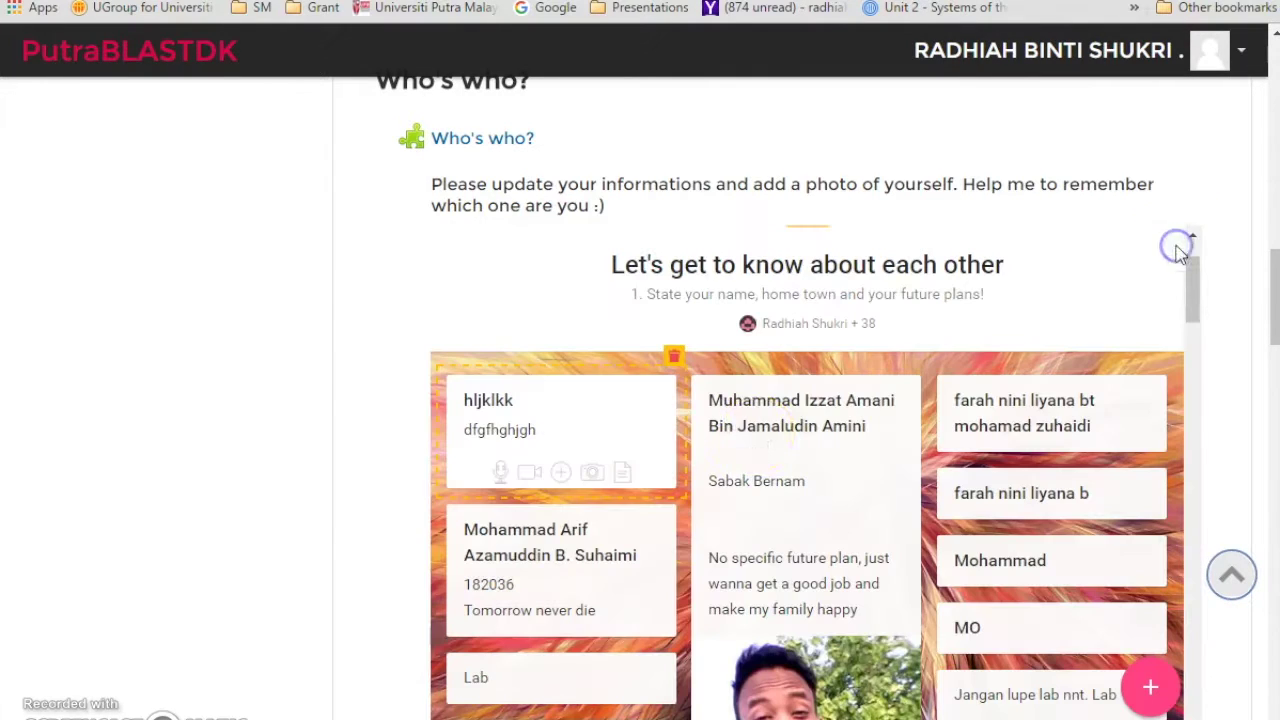
Delete the sample post "hljklkk" from the padlet and confirm the deletion
click(676, 358)
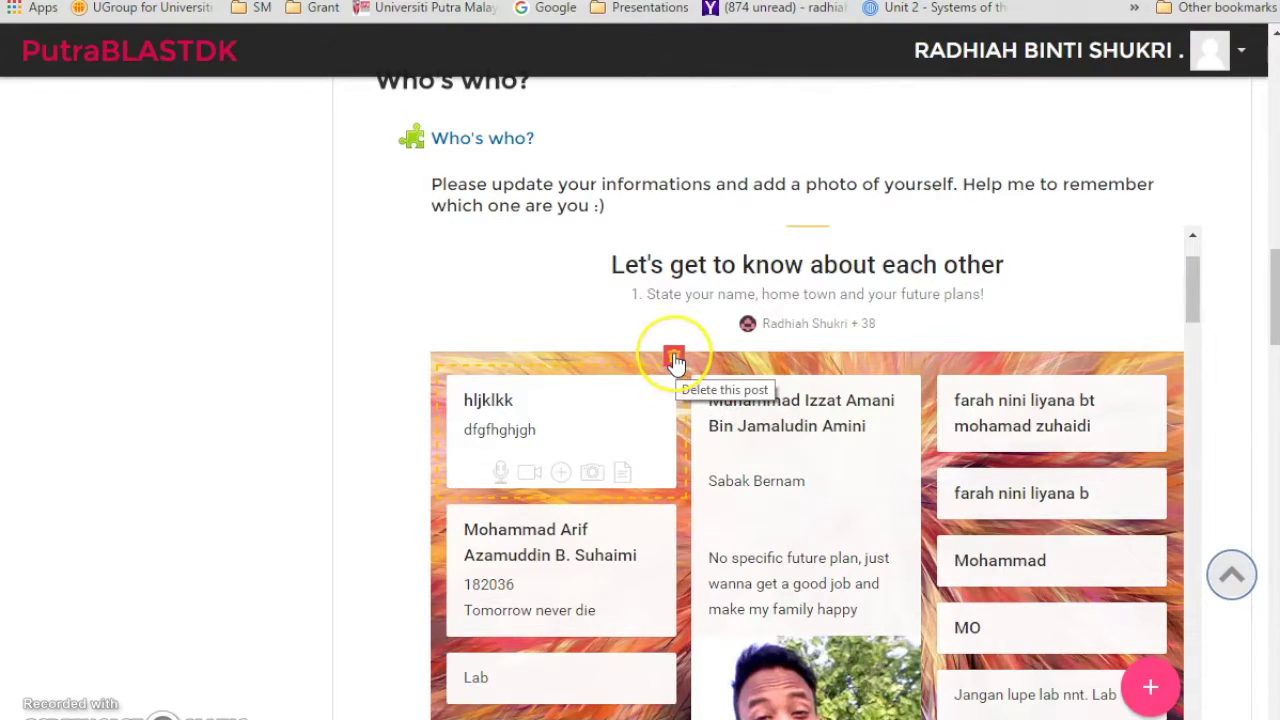
click(675, 358)
click(728, 133)
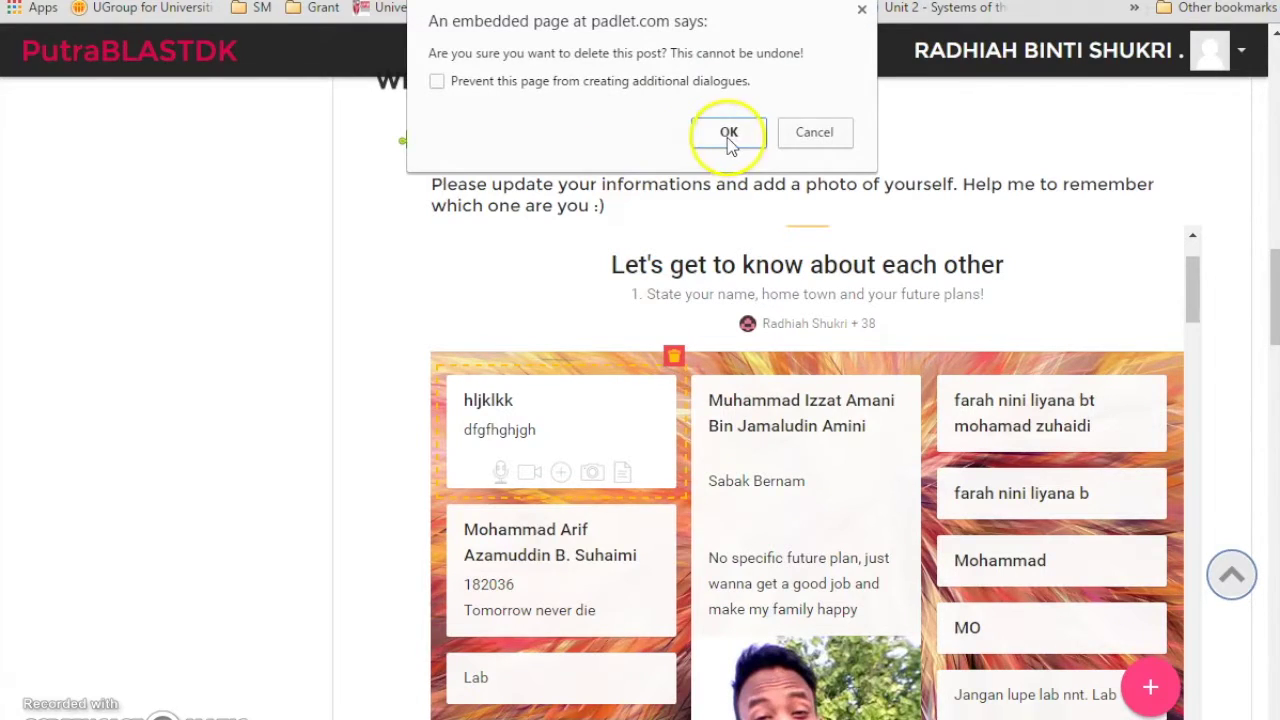
click(1060, 530)
Review how the students' posts are arranged along the full length of the embedded board
scroll(1006, 563, down, 3)
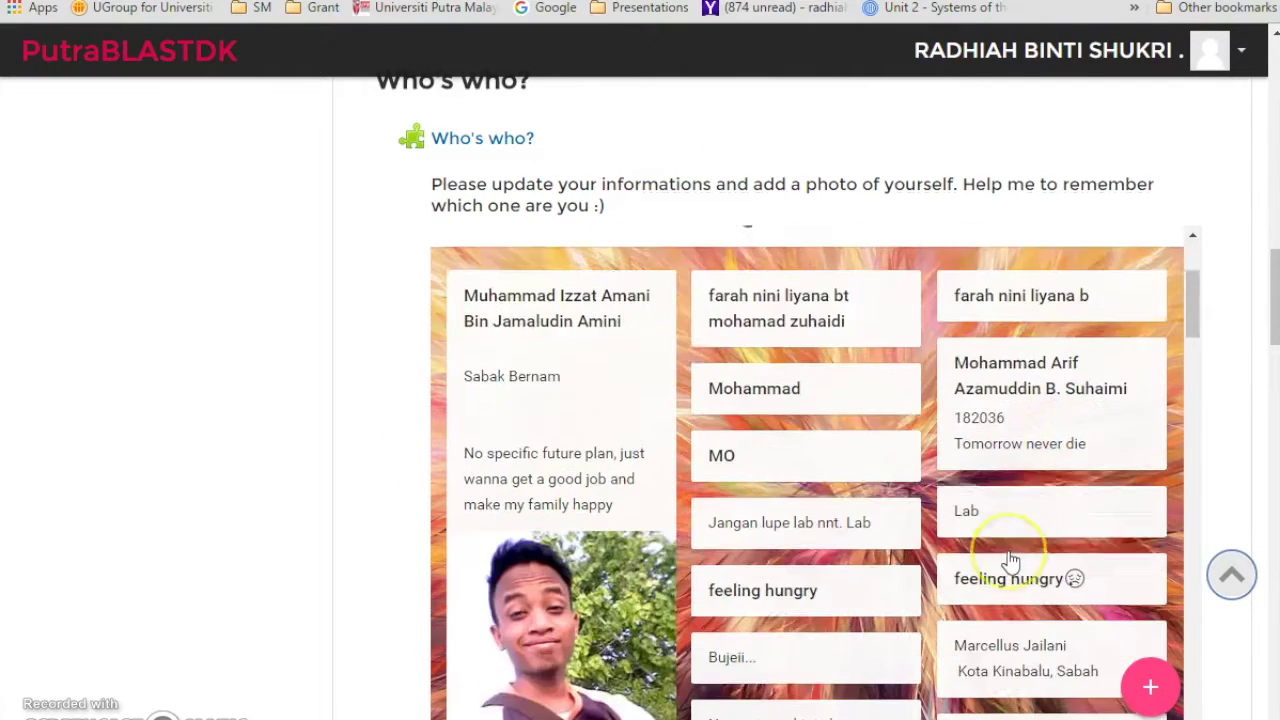
scroll(1010, 560, down, 8)
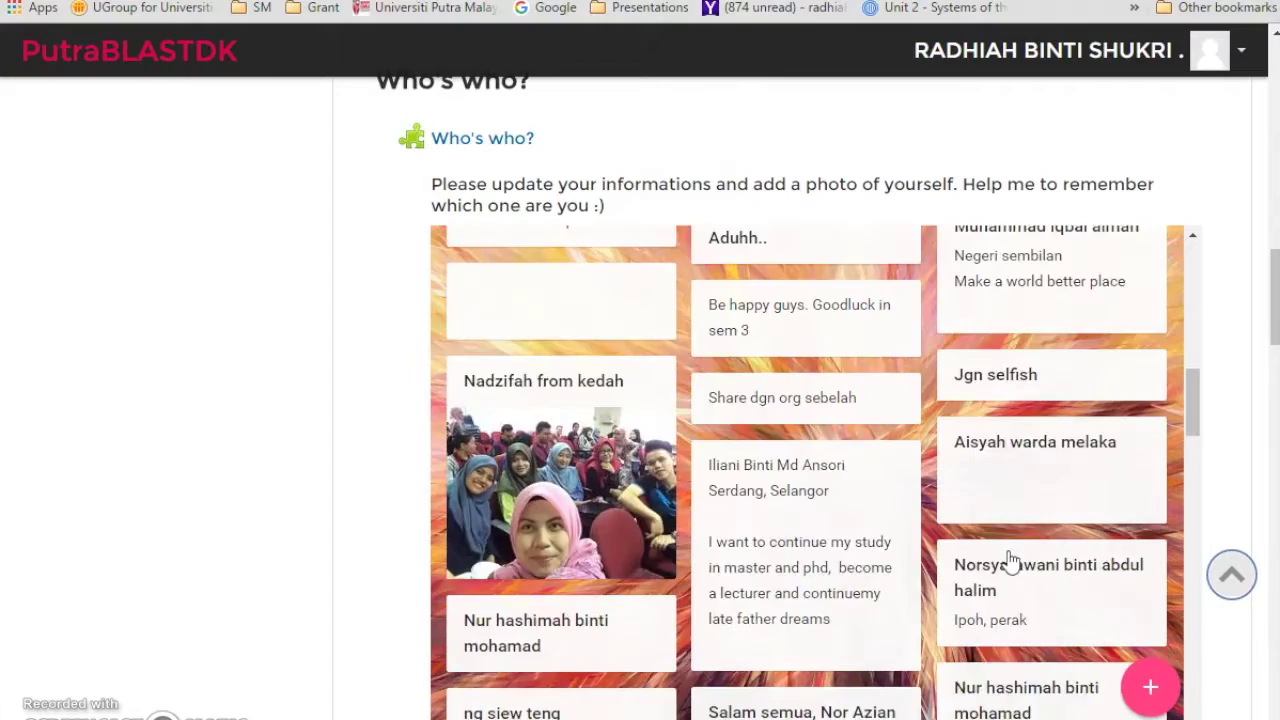
scroll(1010, 563, down, 3)
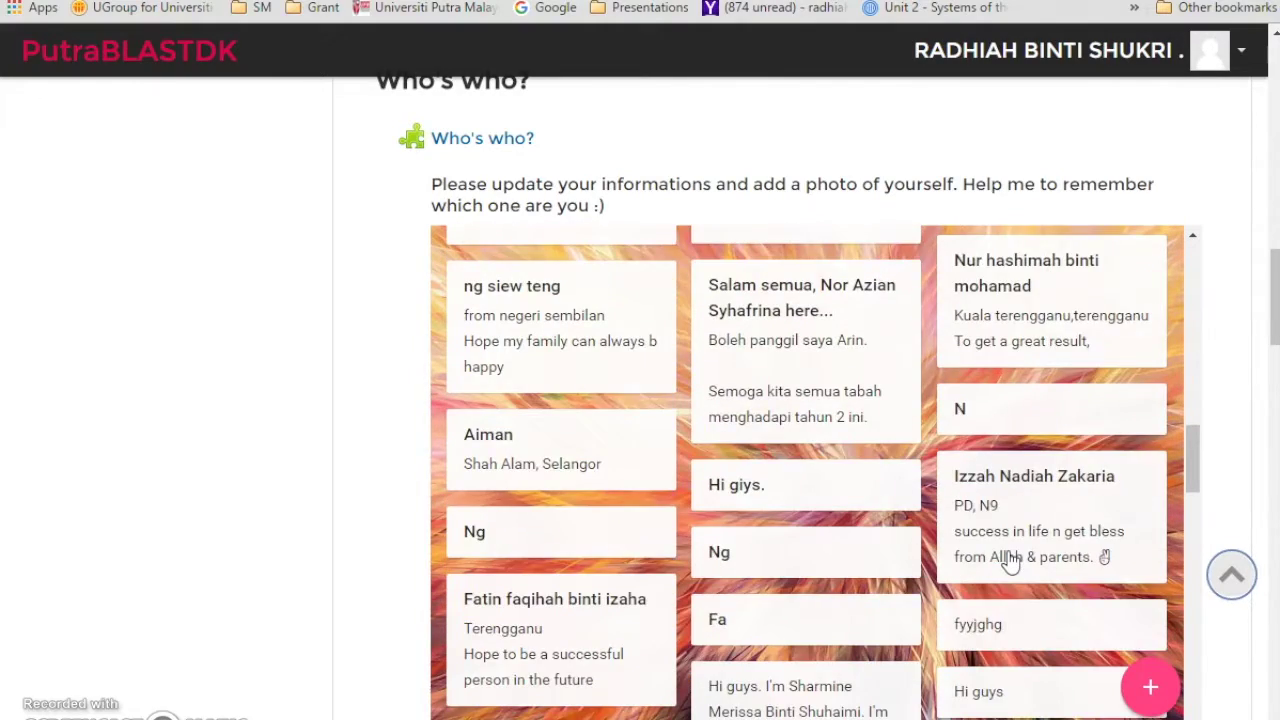
scroll(1010, 563, down, 10)
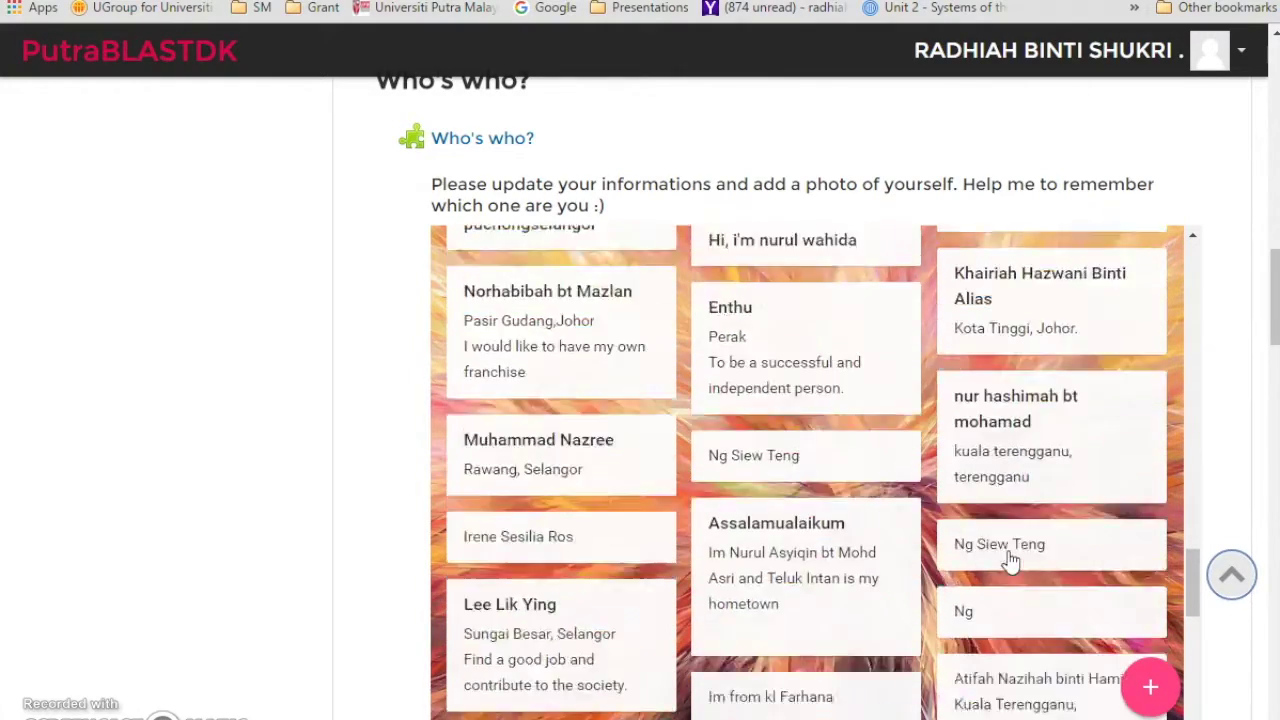
scroll(1010, 562, down, 6)
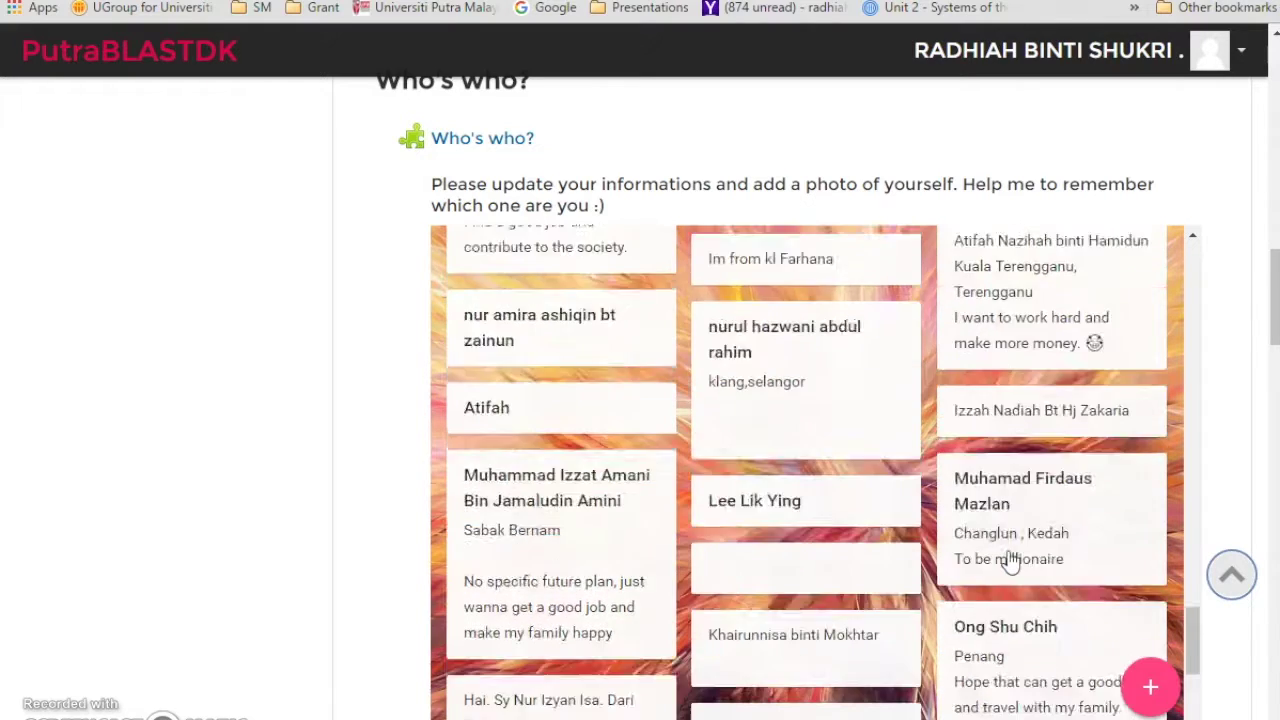
scroll(1010, 562, up, 15)
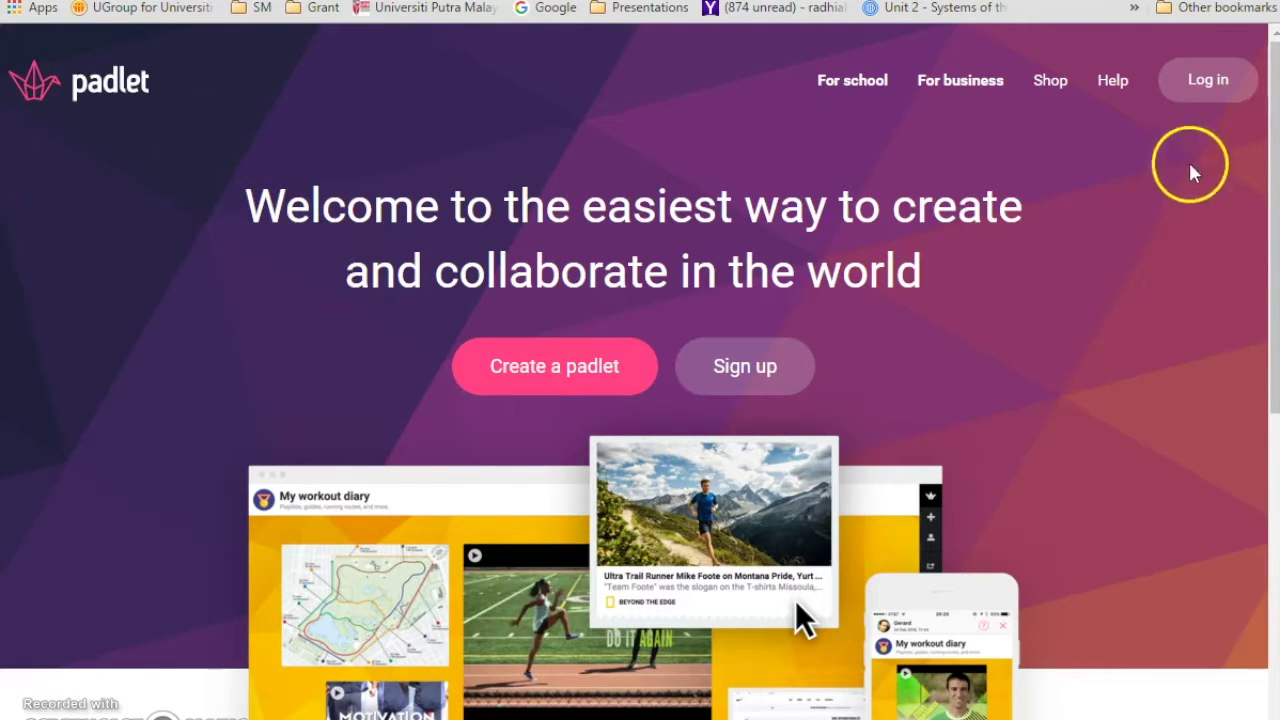
Log in to Padlet with Google, choosing the personal Gmail account
click(1218, 84)
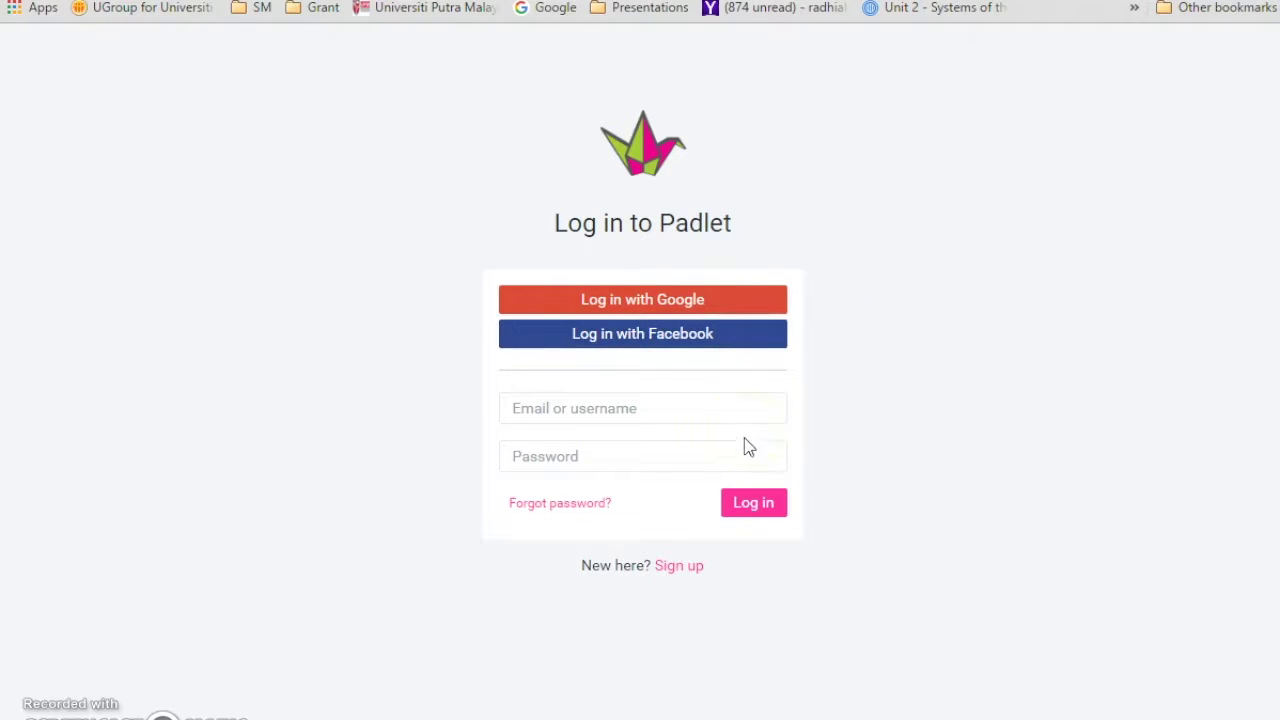
click(704, 302)
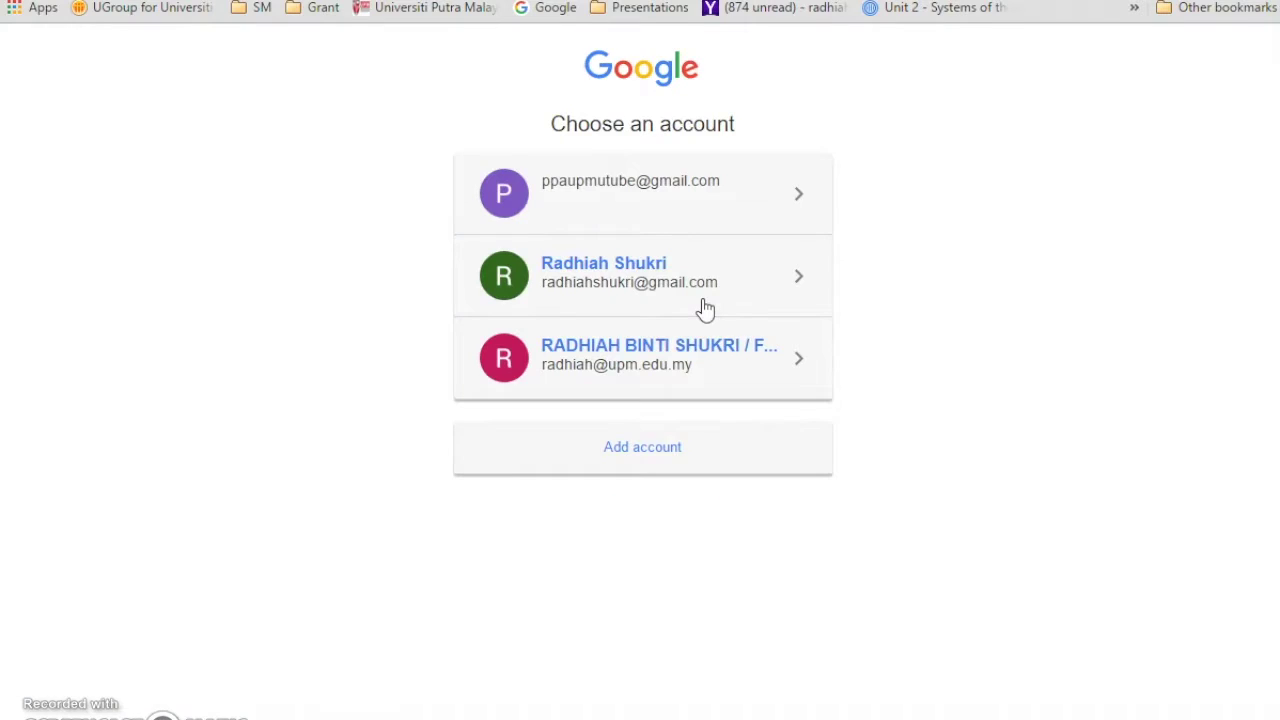
click(647, 278)
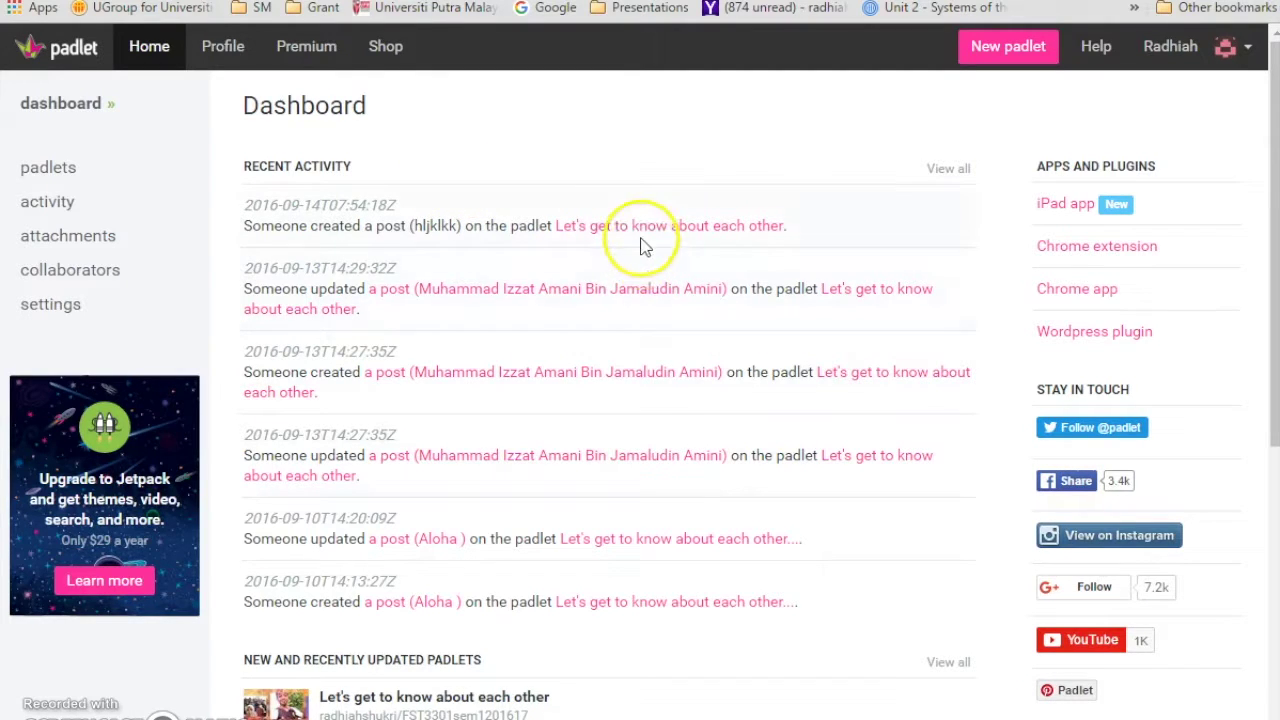
Create a new padlet from the dashboard and set its title to "Ice breaking"
scroll(645, 245, down, 2)
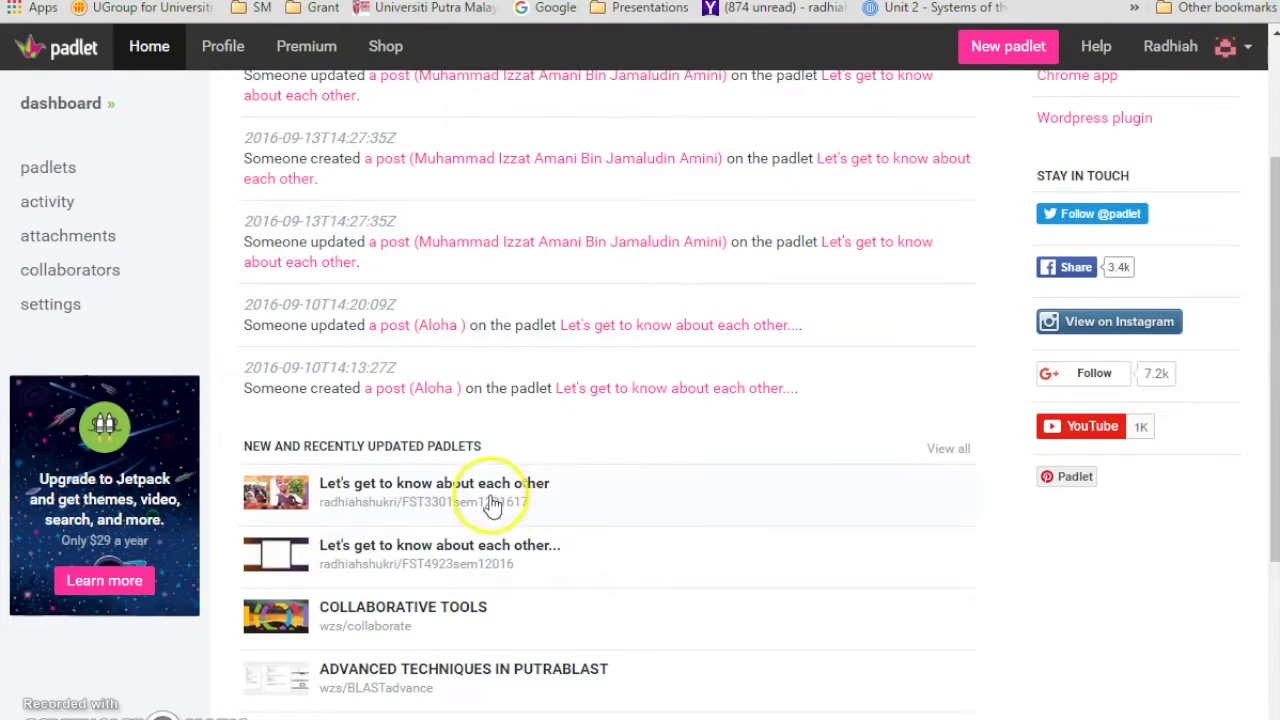
scroll(603, 432, up, 2)
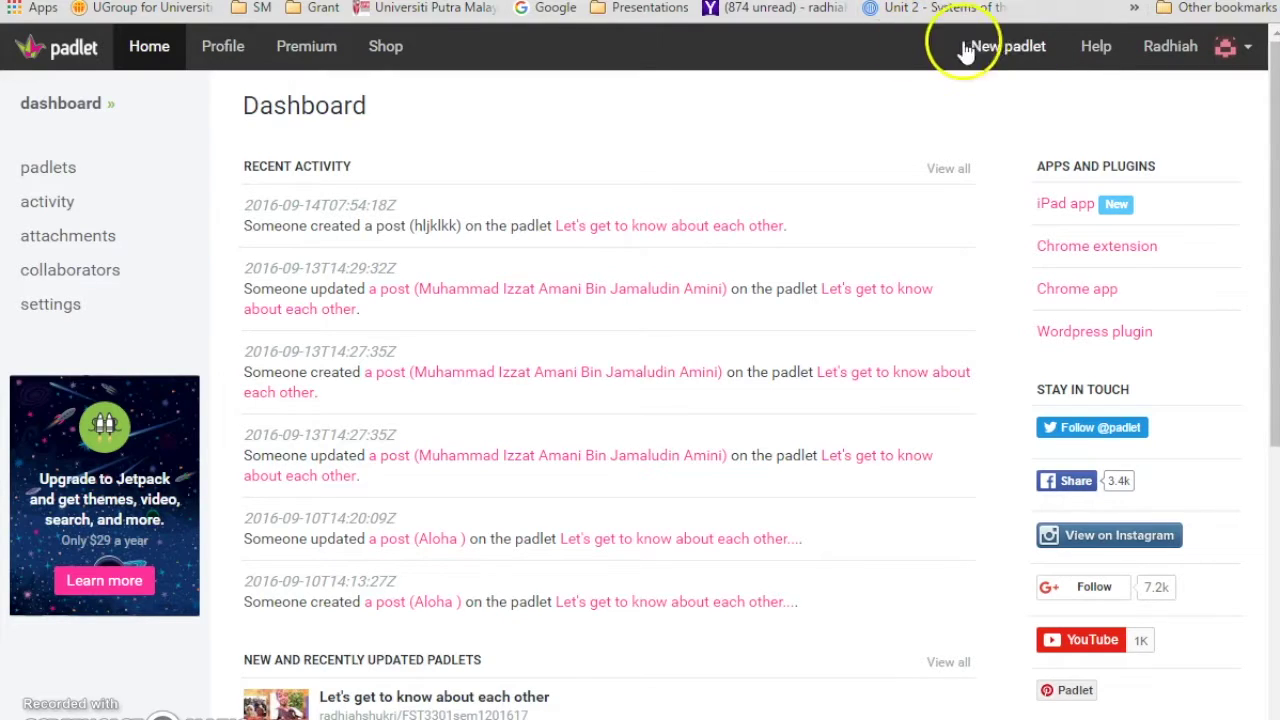
click(997, 55)
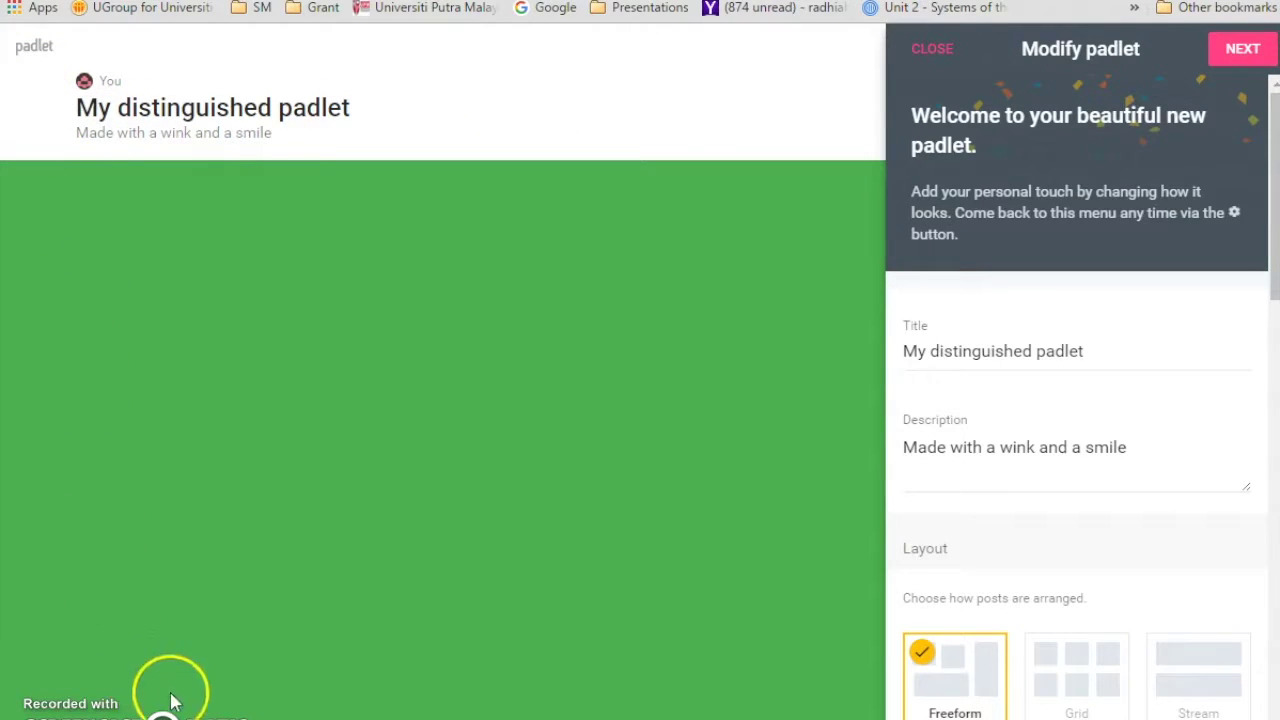
click(935, 52)
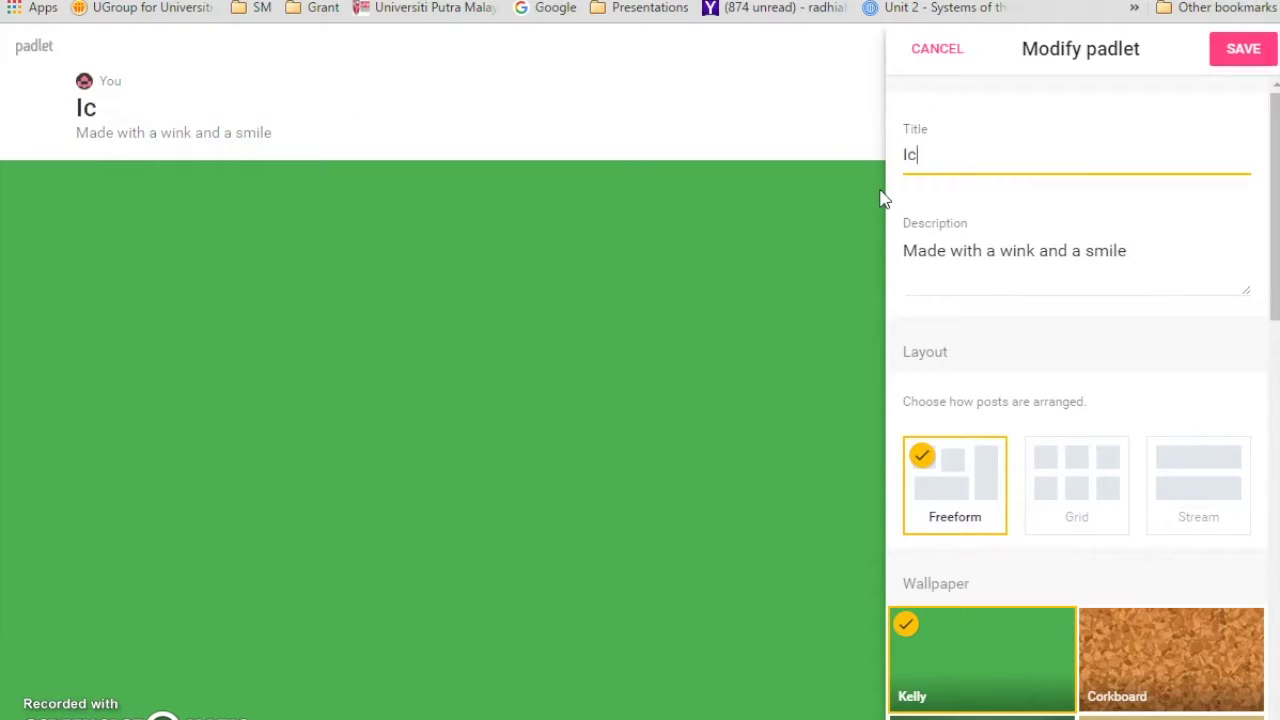
text( breaking)
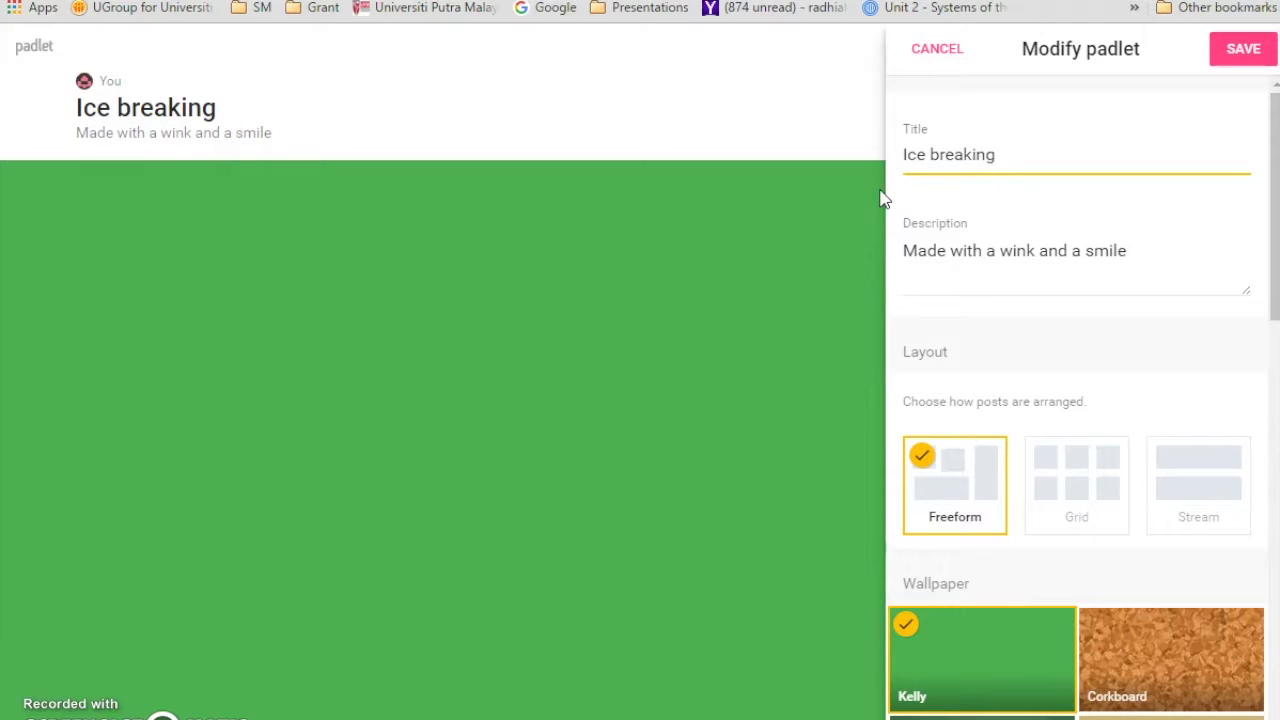
Replace the description with "Share with us your name, home town and your future plans!" and choose the Grid layout
click(937, 257)
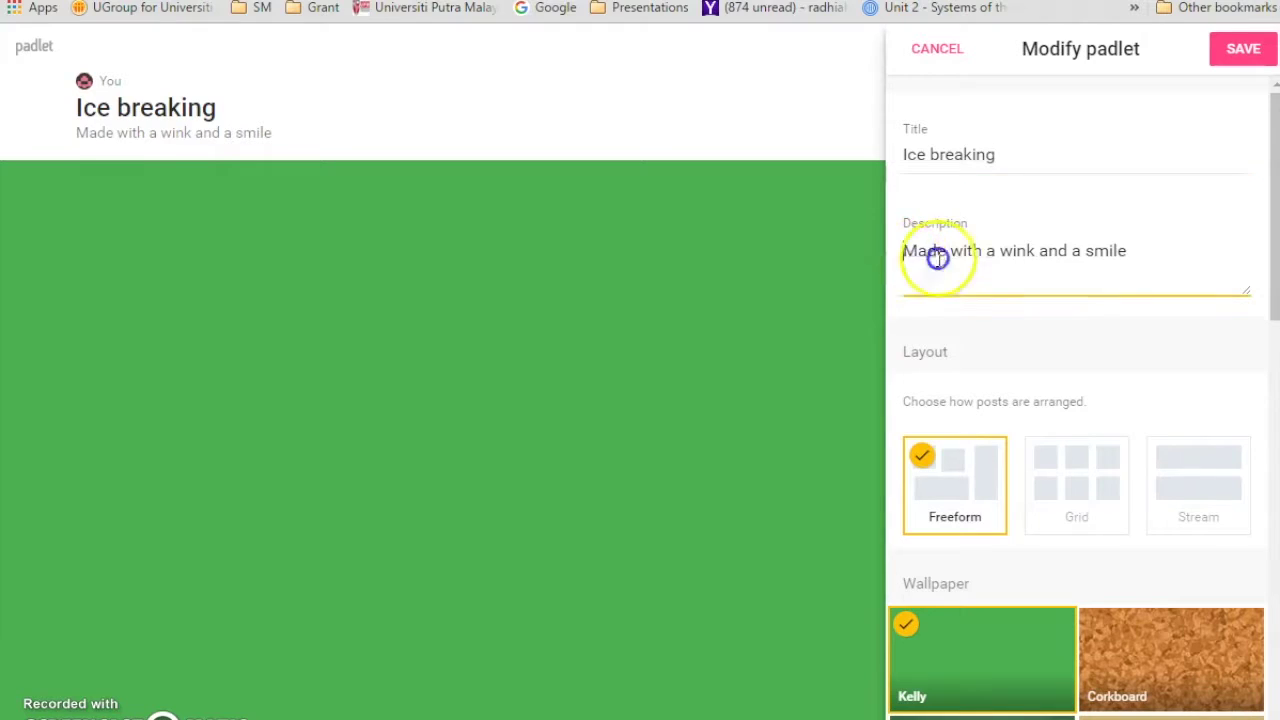
drag(937, 257, 1194, 273)
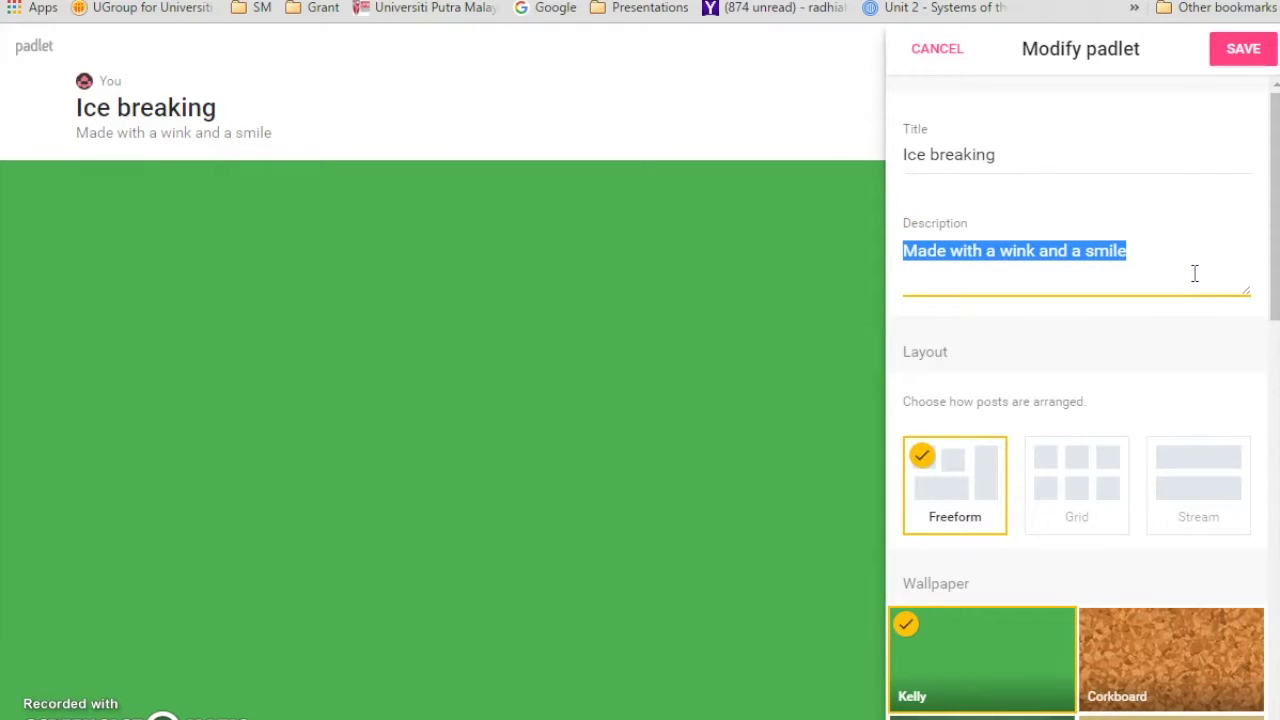
text(Share wit)
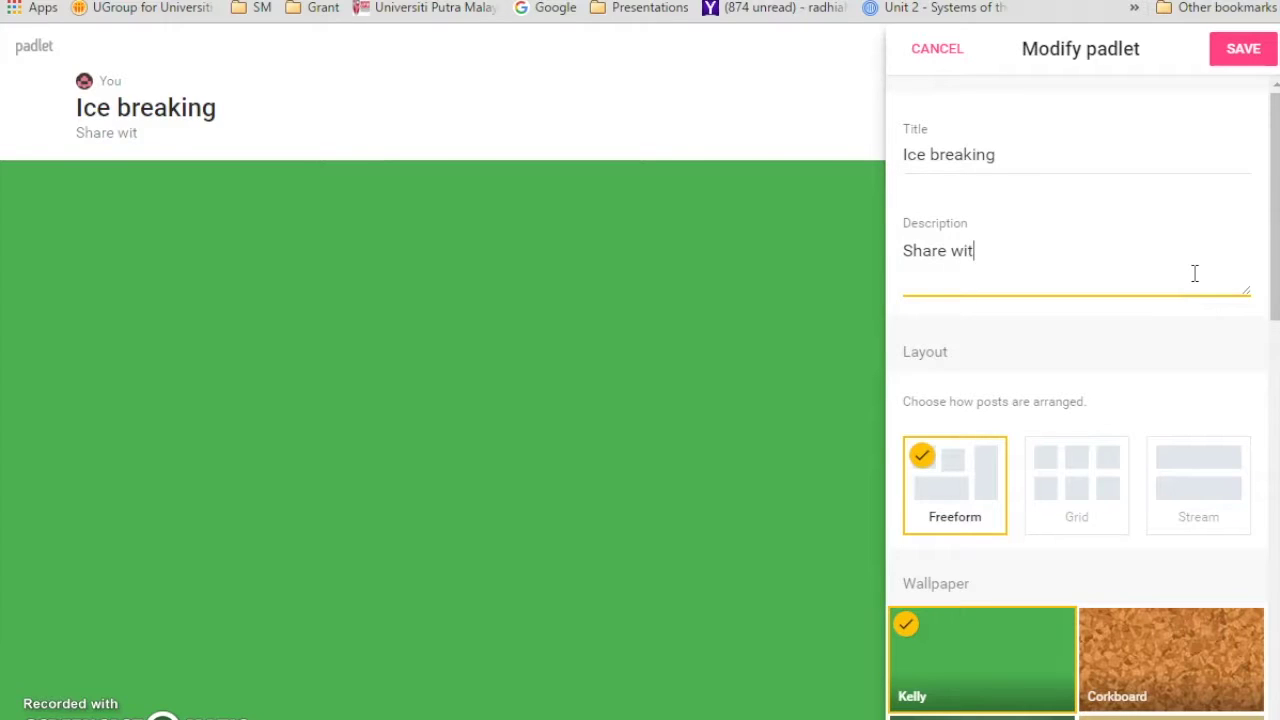
text(h us your name)
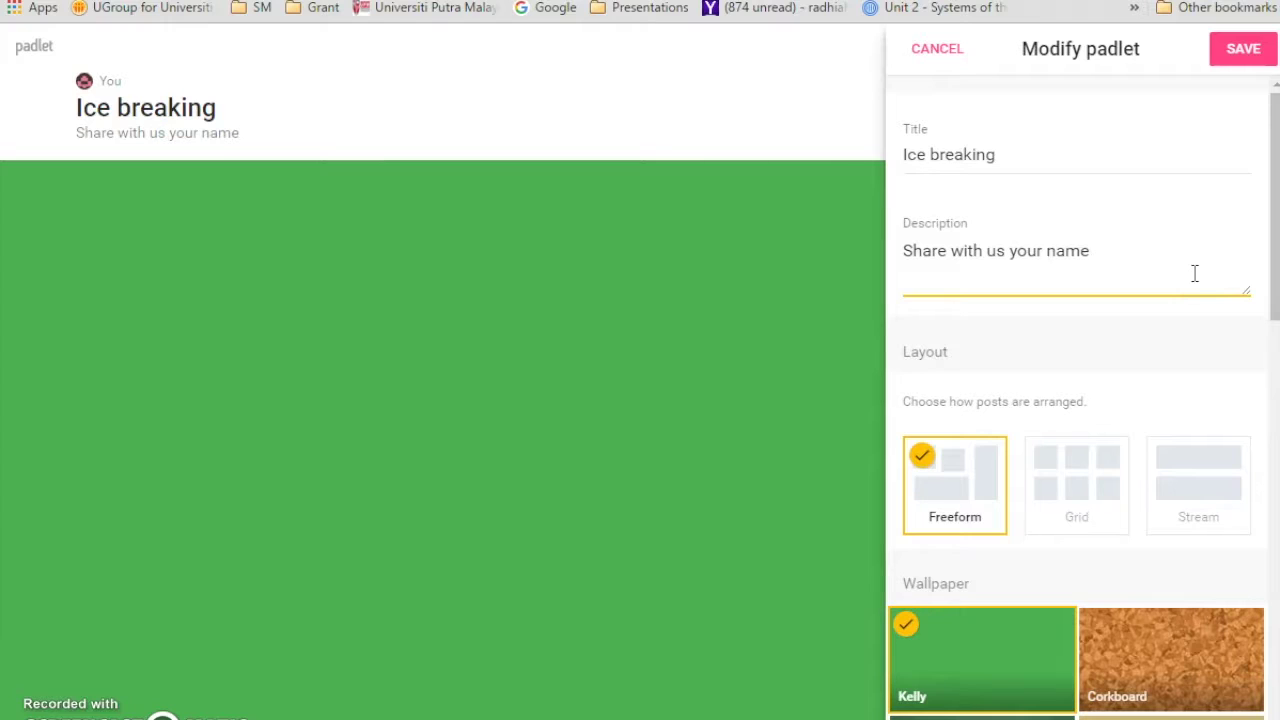
text(, home town)
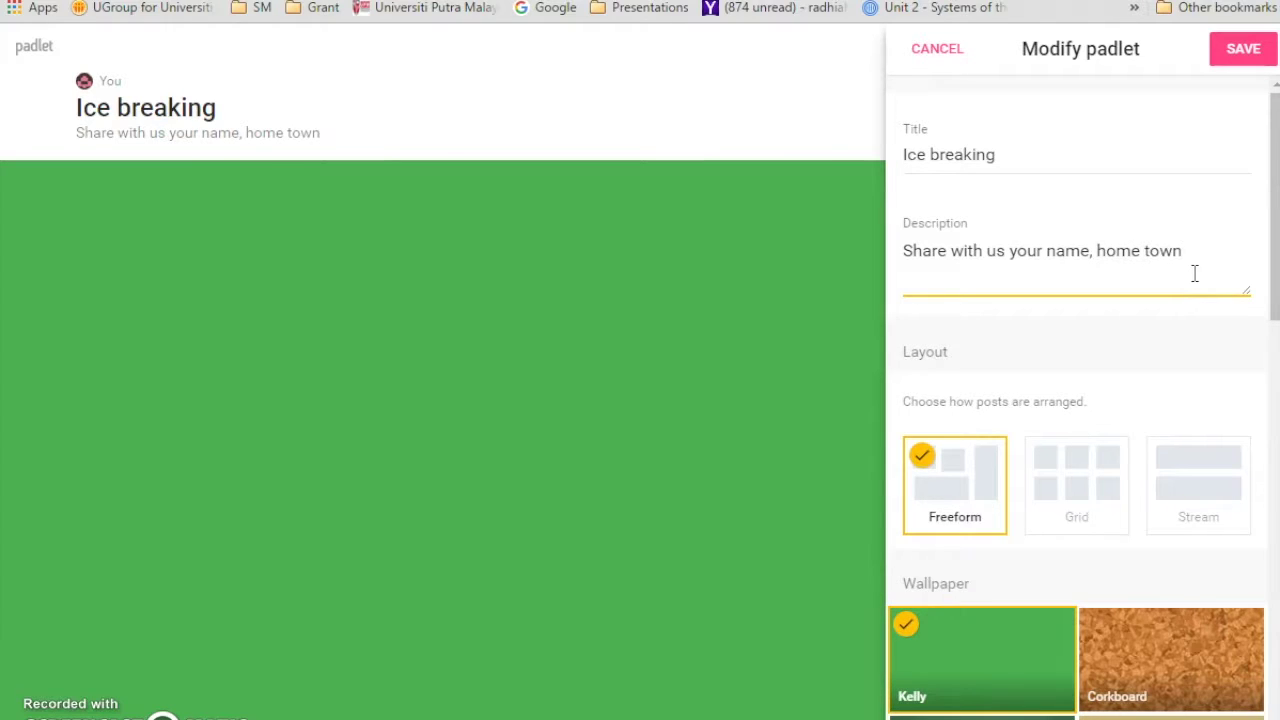
text( and your future p)
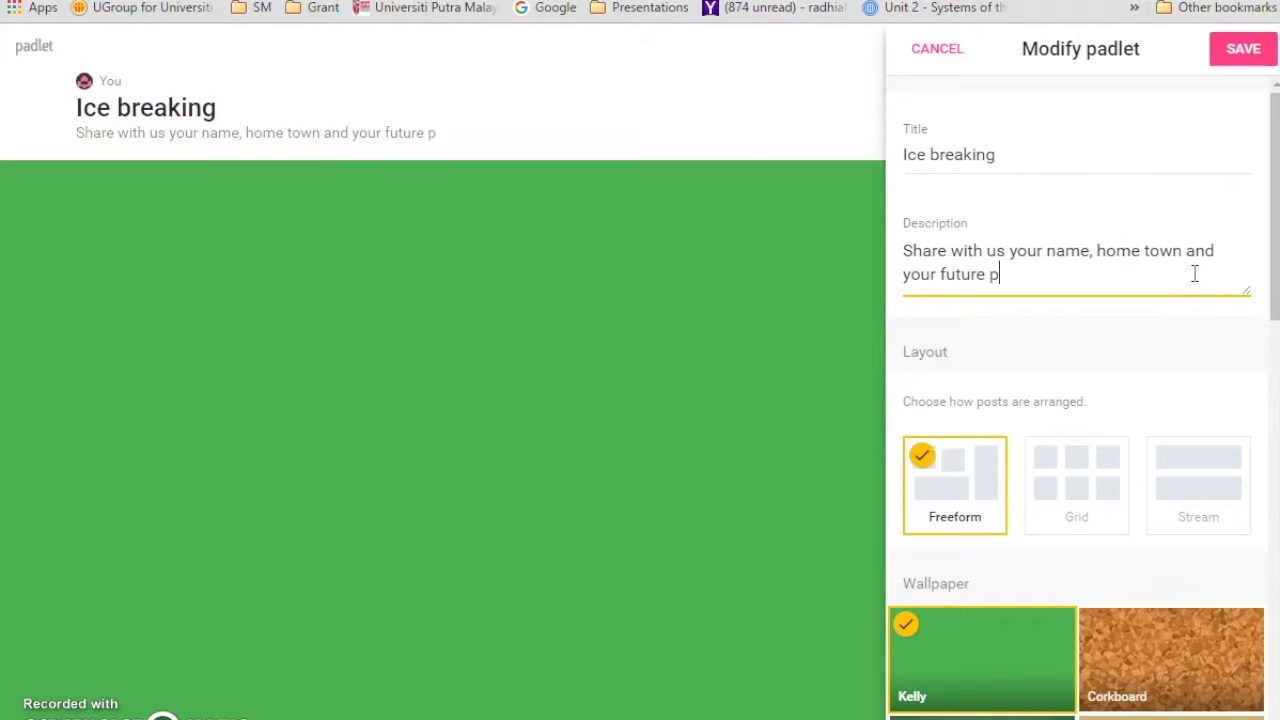
text(lans!)
click(1097, 497)
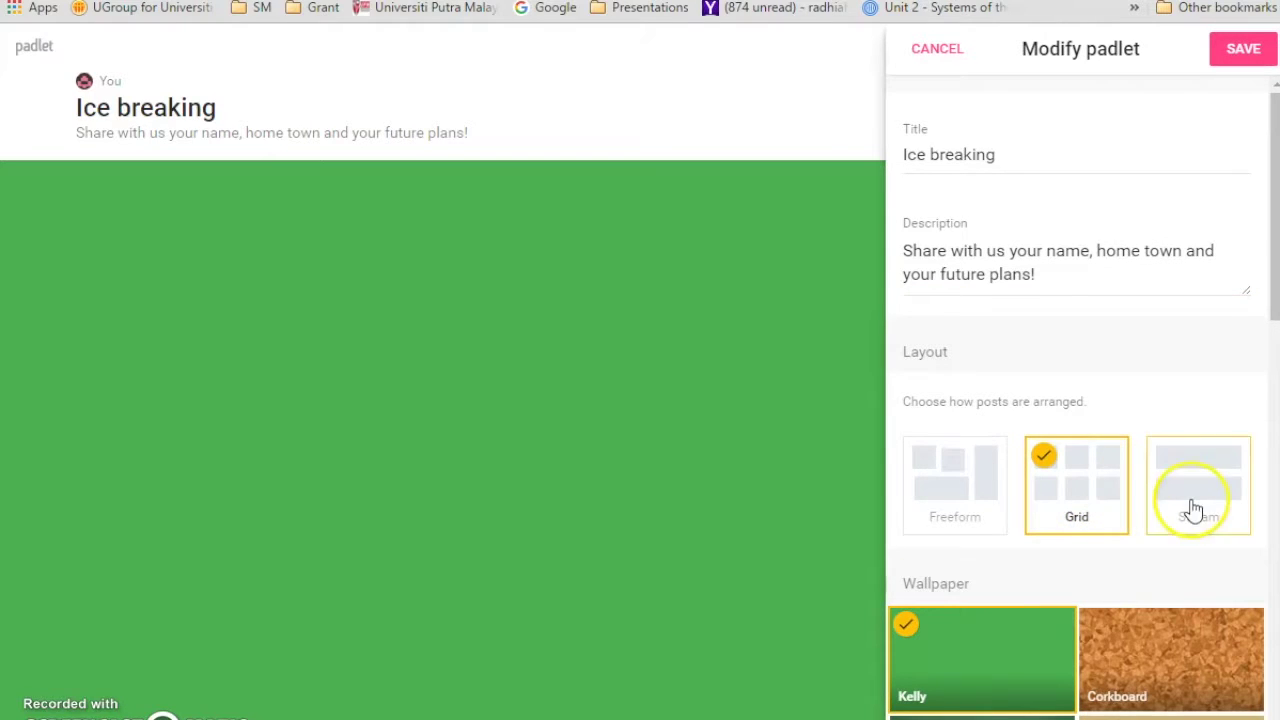
Set the padlet's wallpaper to "Breakfast at Susie's" from the full wallpaper gallery and save the change
scroll(1194, 509, down, 2)
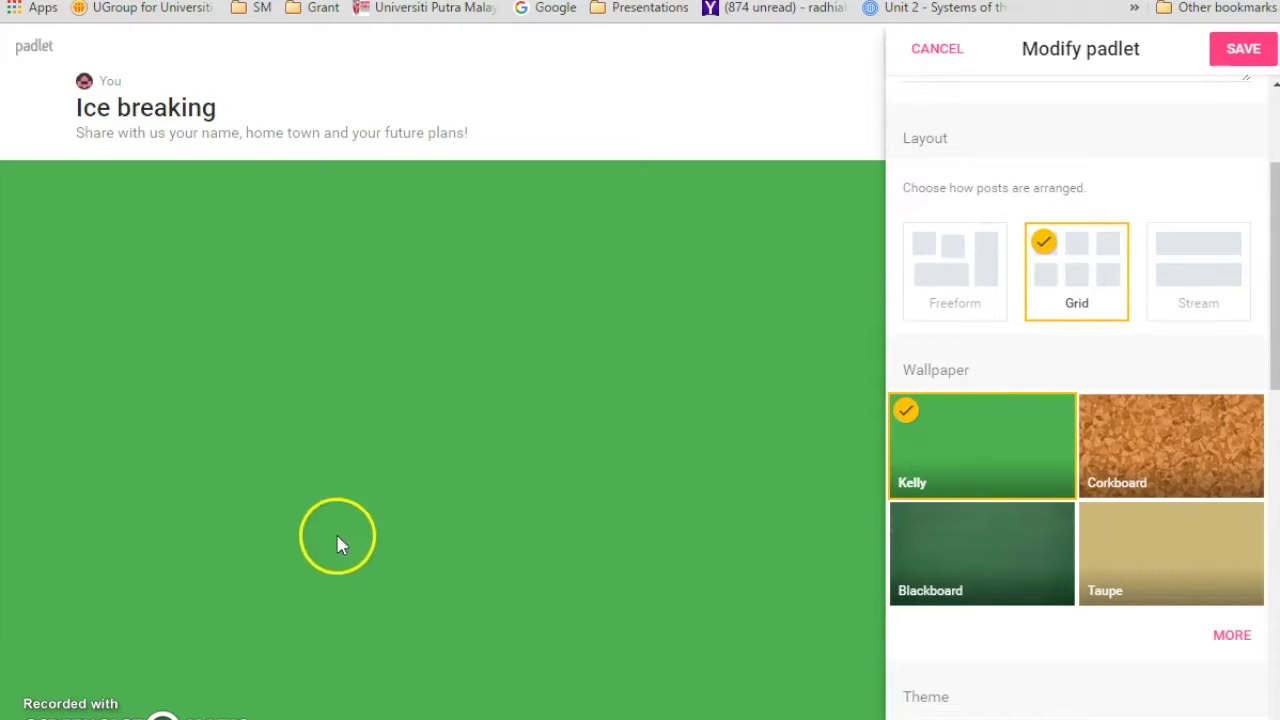
click(1240, 636)
scroll(1115, 355, down, 1)
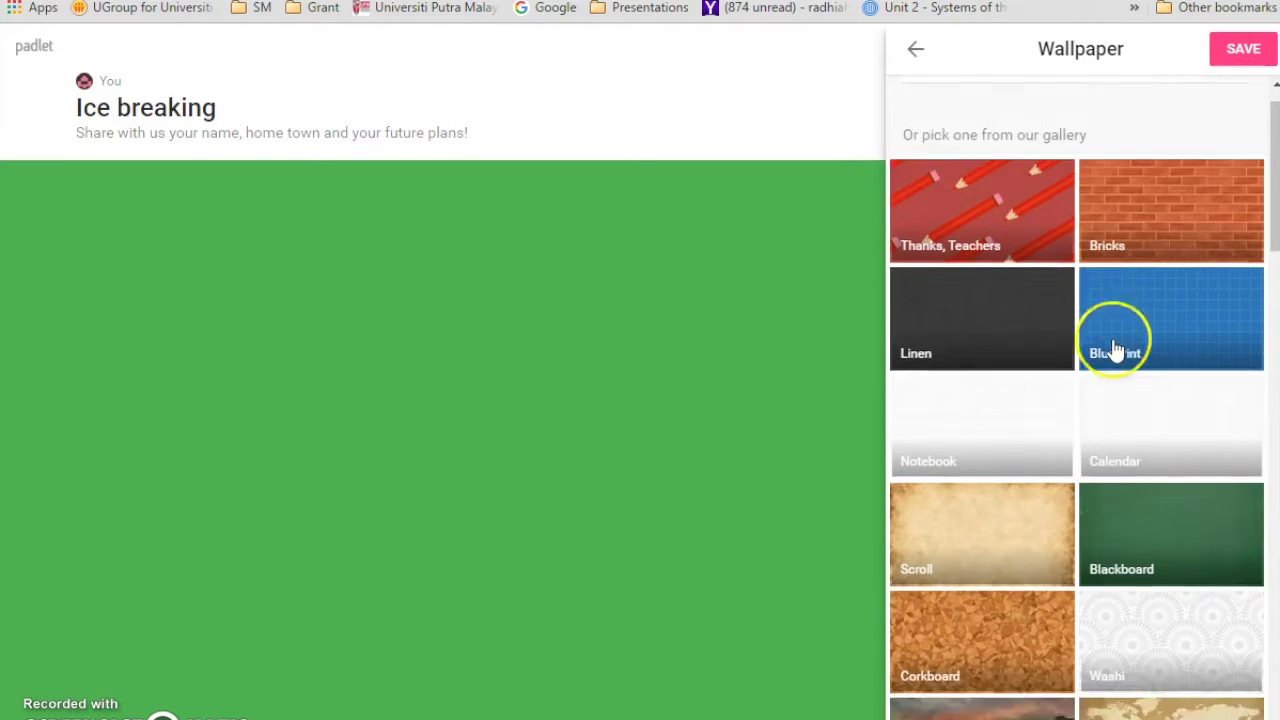
scroll(1115, 350, down, 5)
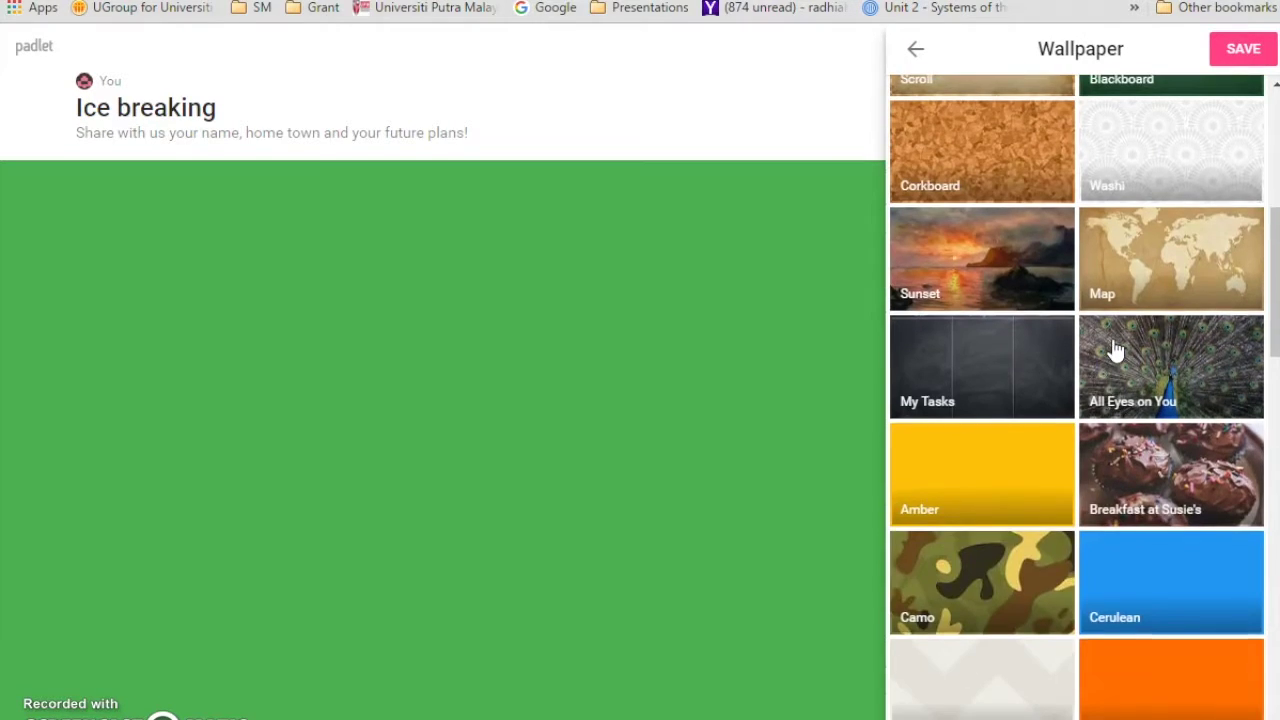
scroll(1115, 350, up, 3)
scroll(1115, 350, down, 6)
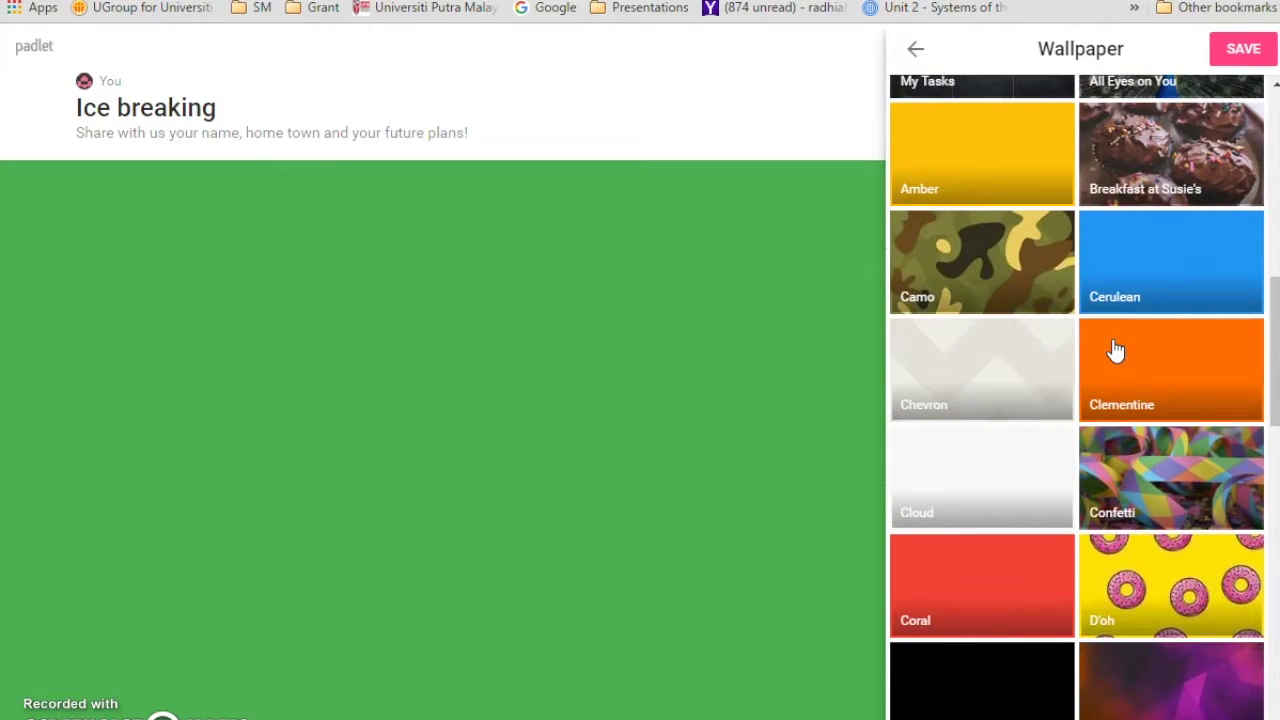
scroll(1115, 350, down, 2)
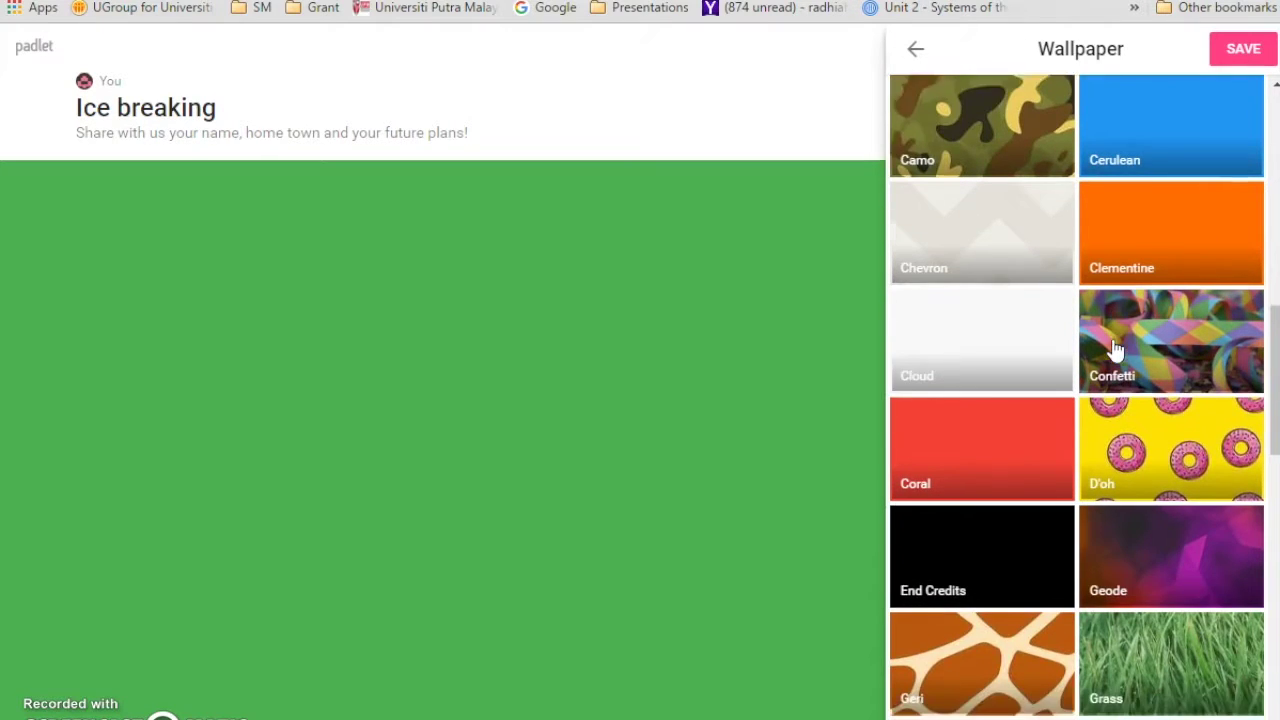
scroll(1115, 350, up, 3)
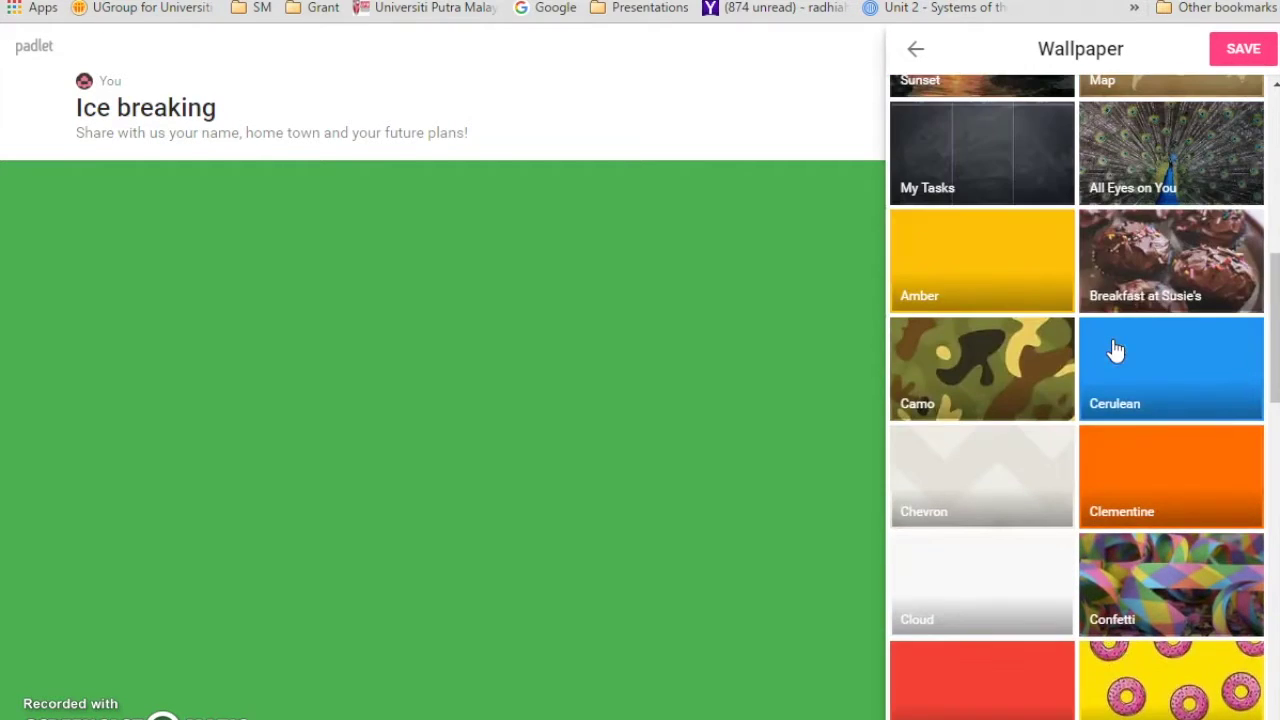
click(1146, 285)
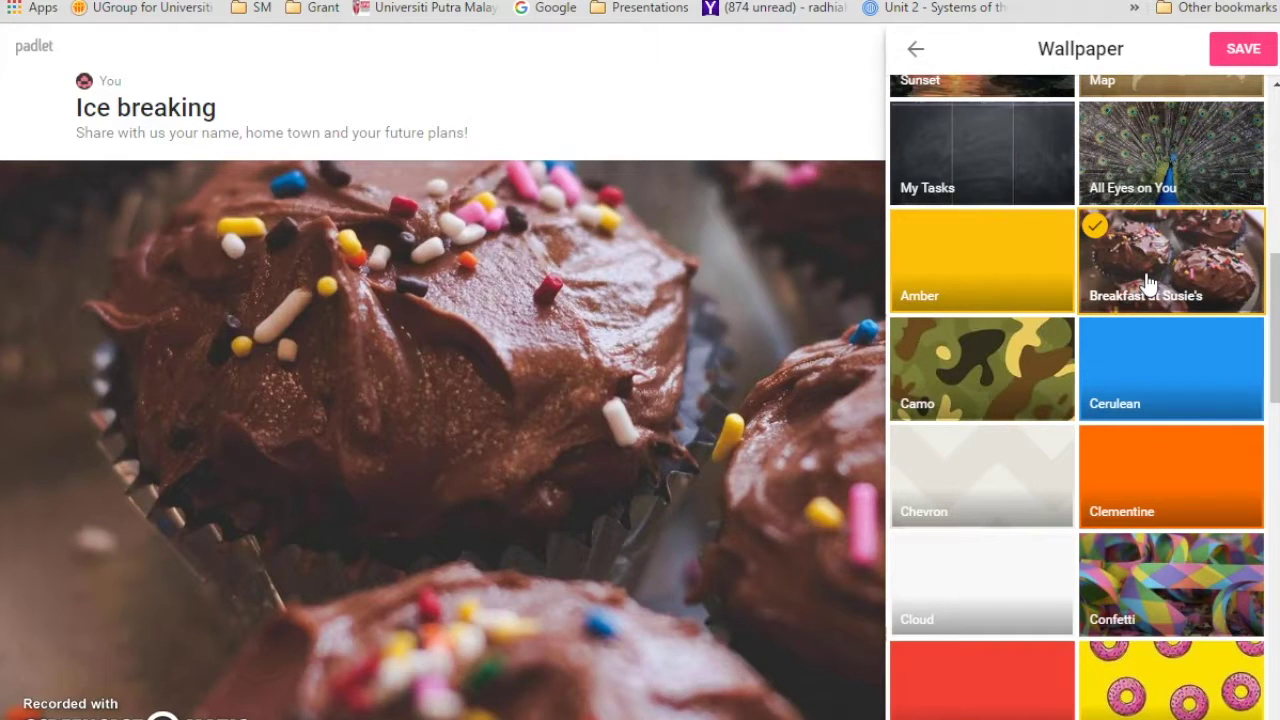
scroll(1146, 284, down, 7)
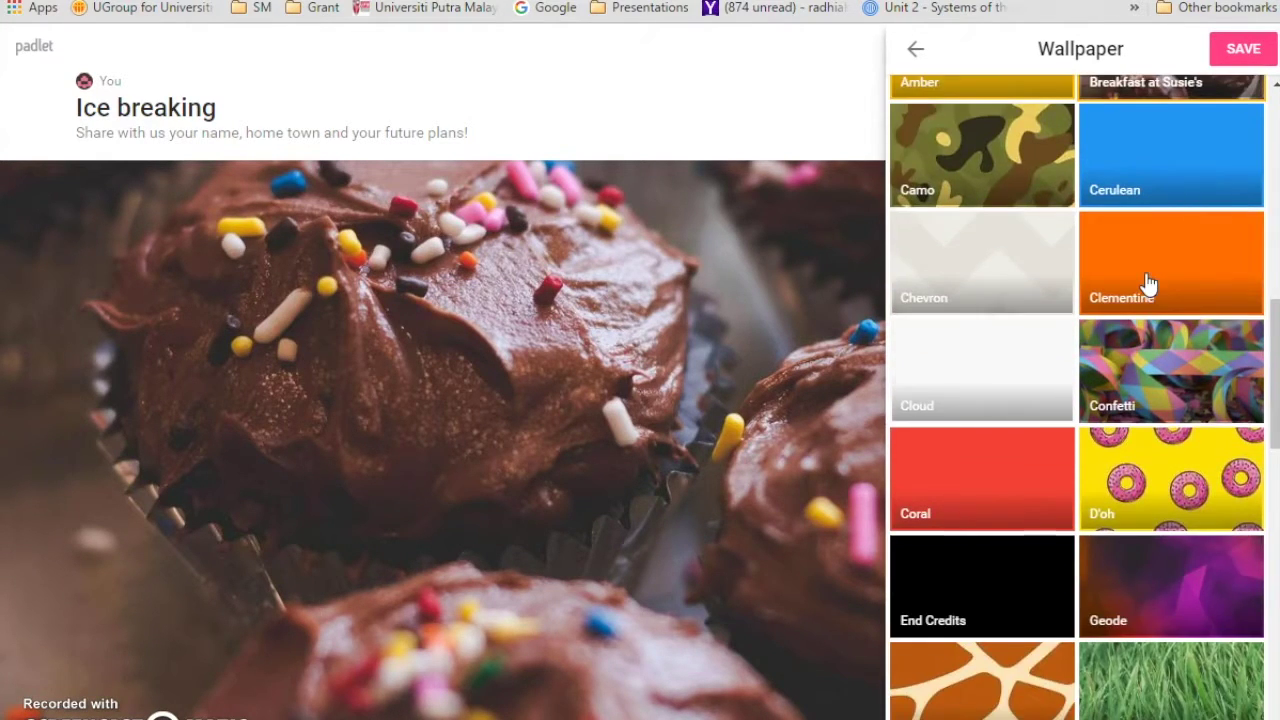
click(1226, 138)
scroll(1030, 590, down, 10)
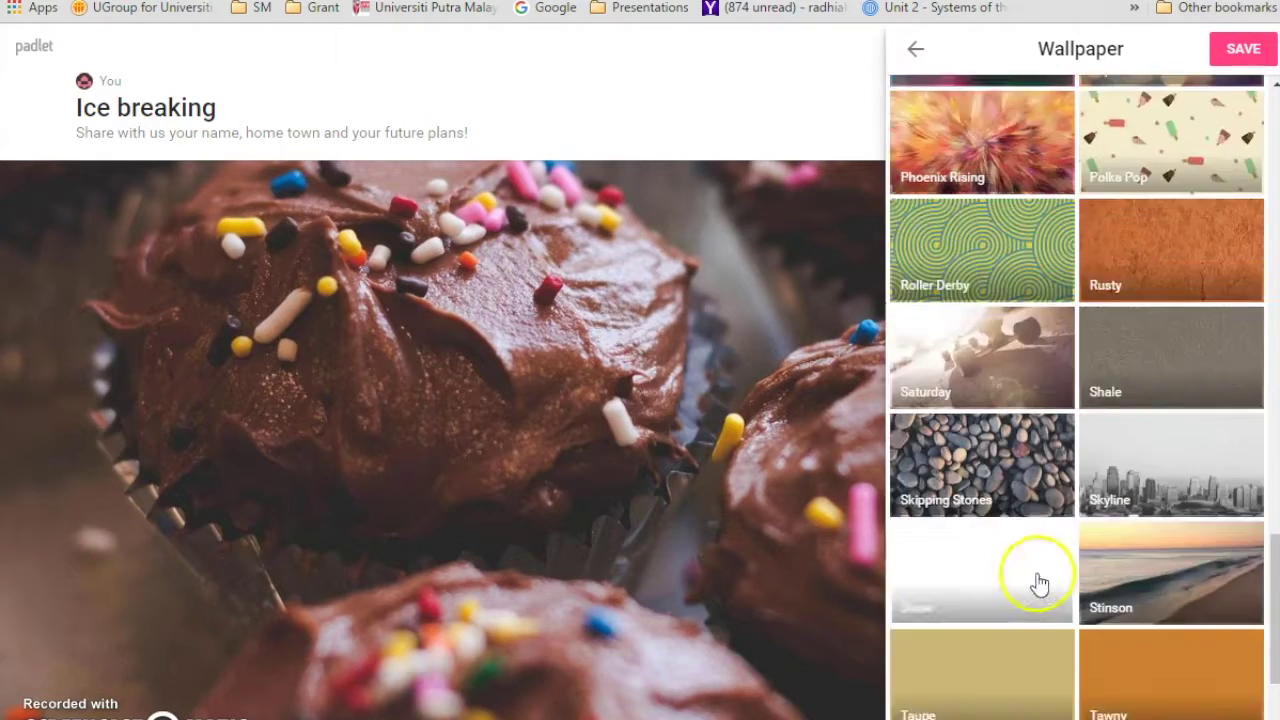
click(1246, 48)
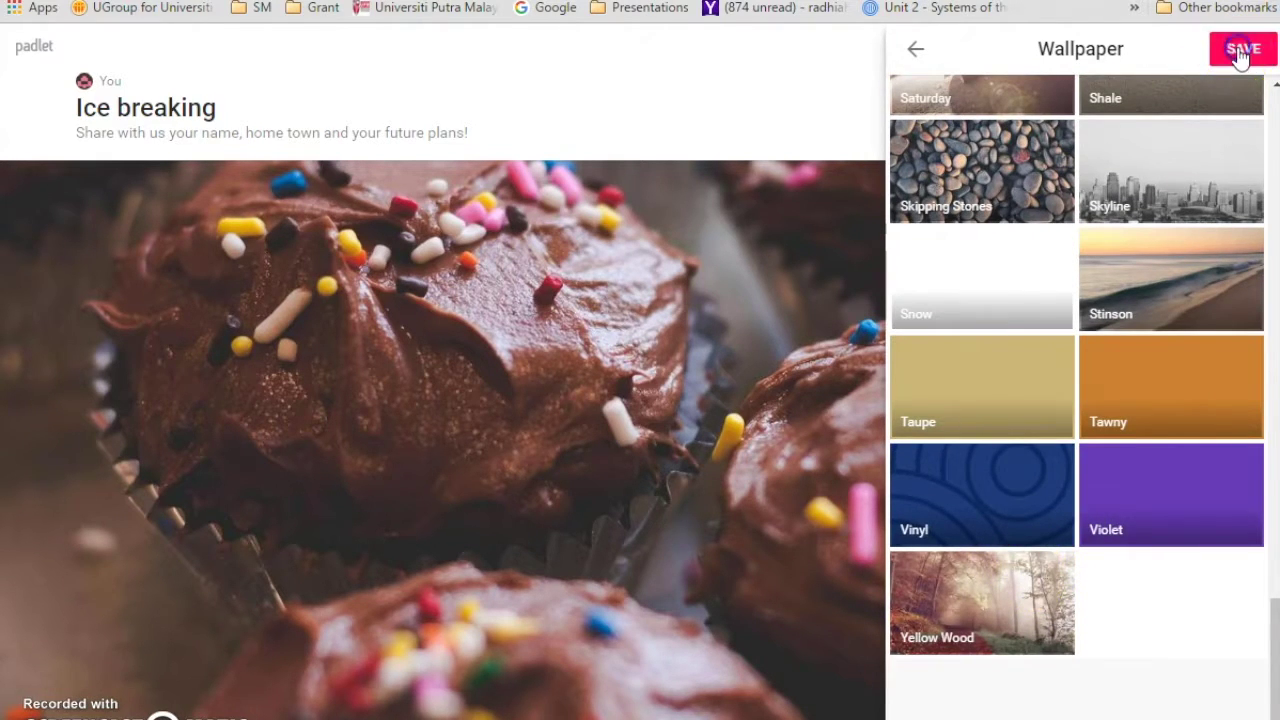
Choose the sun from the icon gallery as the padlet's icon and save the change
scroll(1214, 432, down, 2)
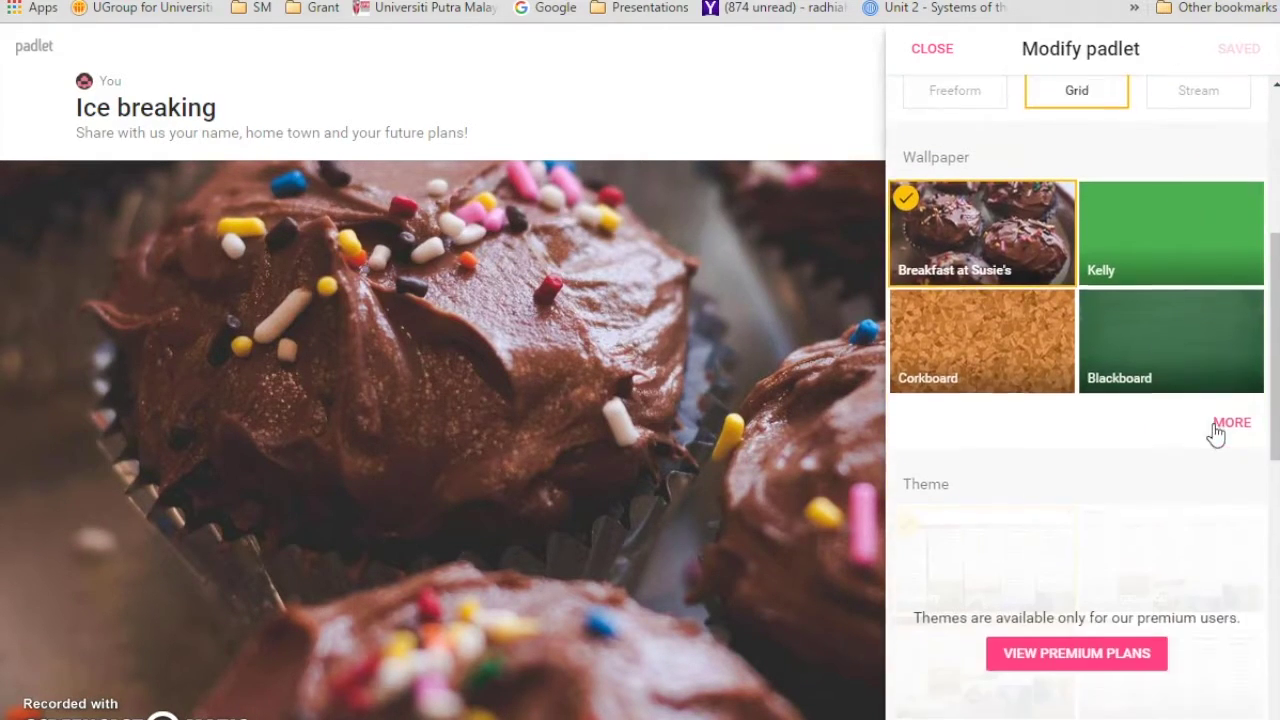
scroll(1216, 432, down, 5)
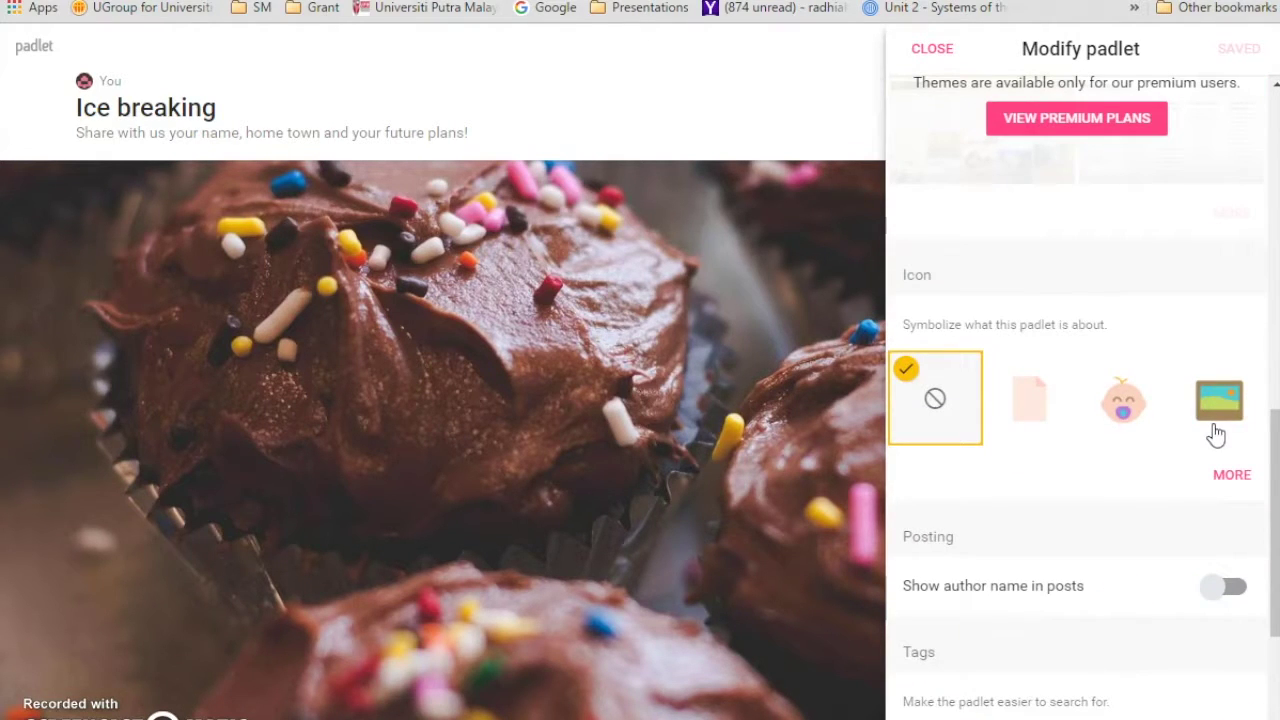
click(928, 348)
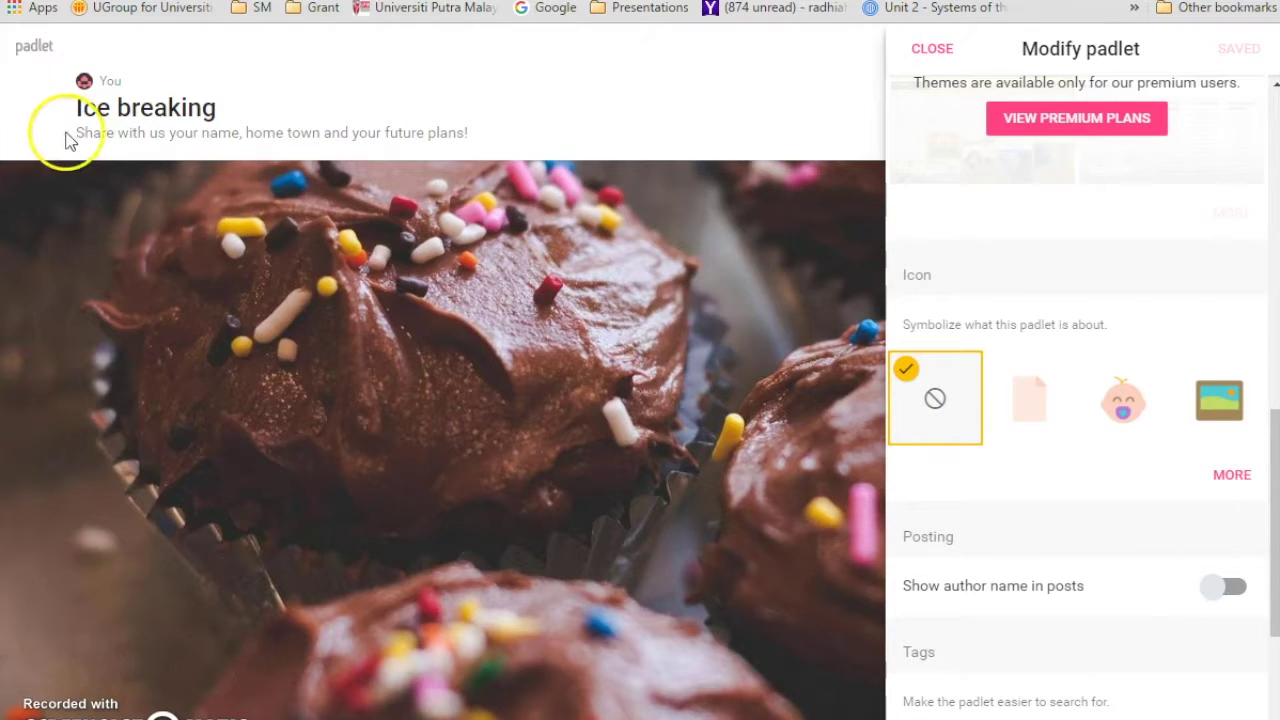
click(1240, 477)
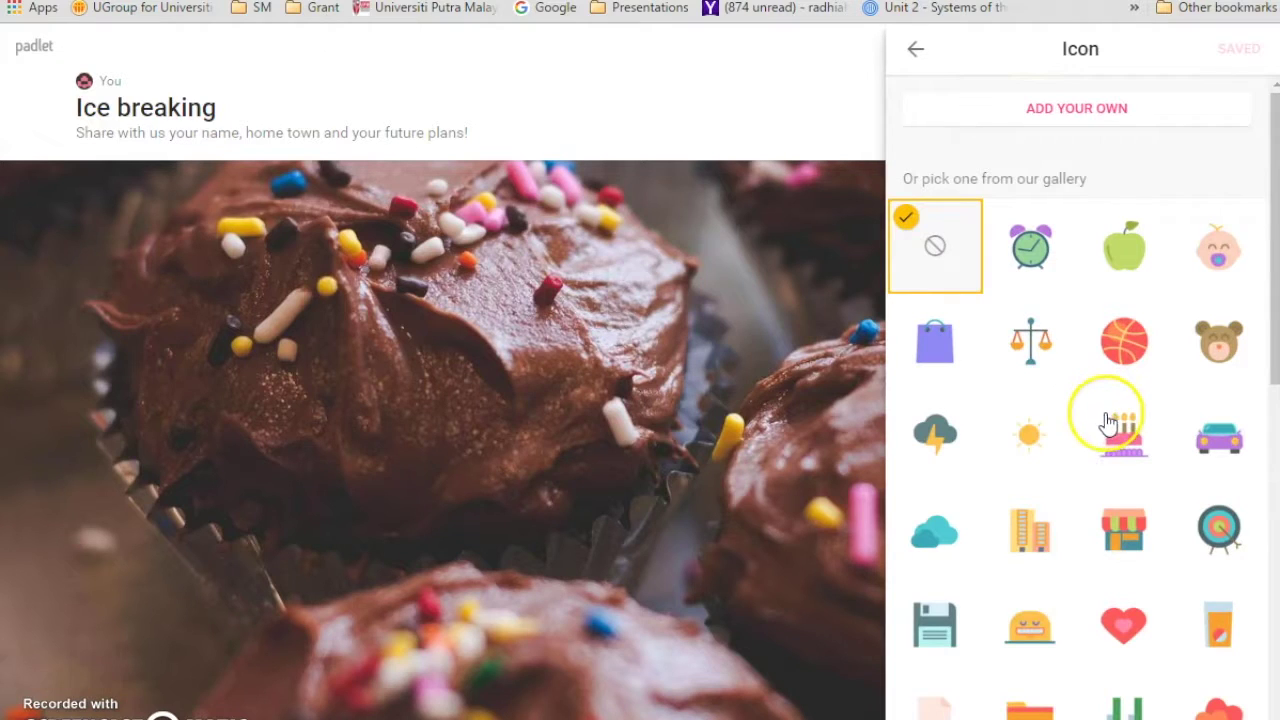
click(1032, 433)
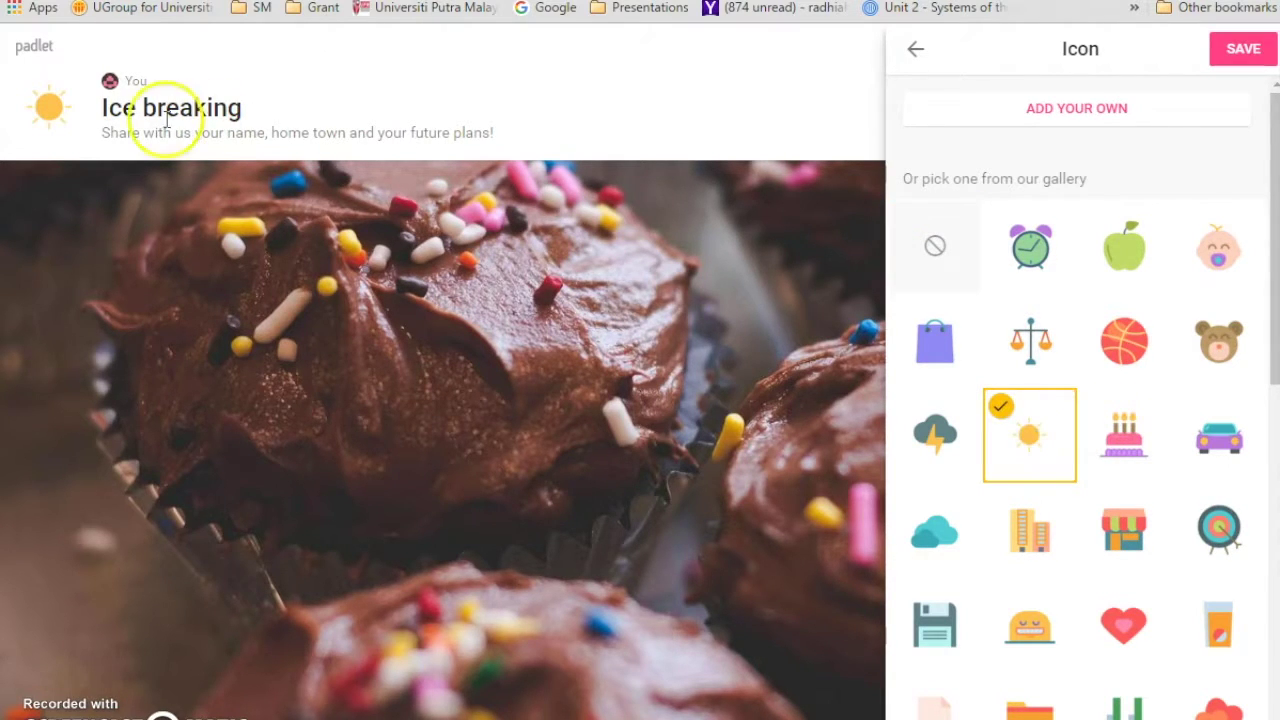
click(1220, 50)
Change the ending of the padlet's address to "icebreaking2", save it and close the padlet settings
scroll(1128, 409, down, 2)
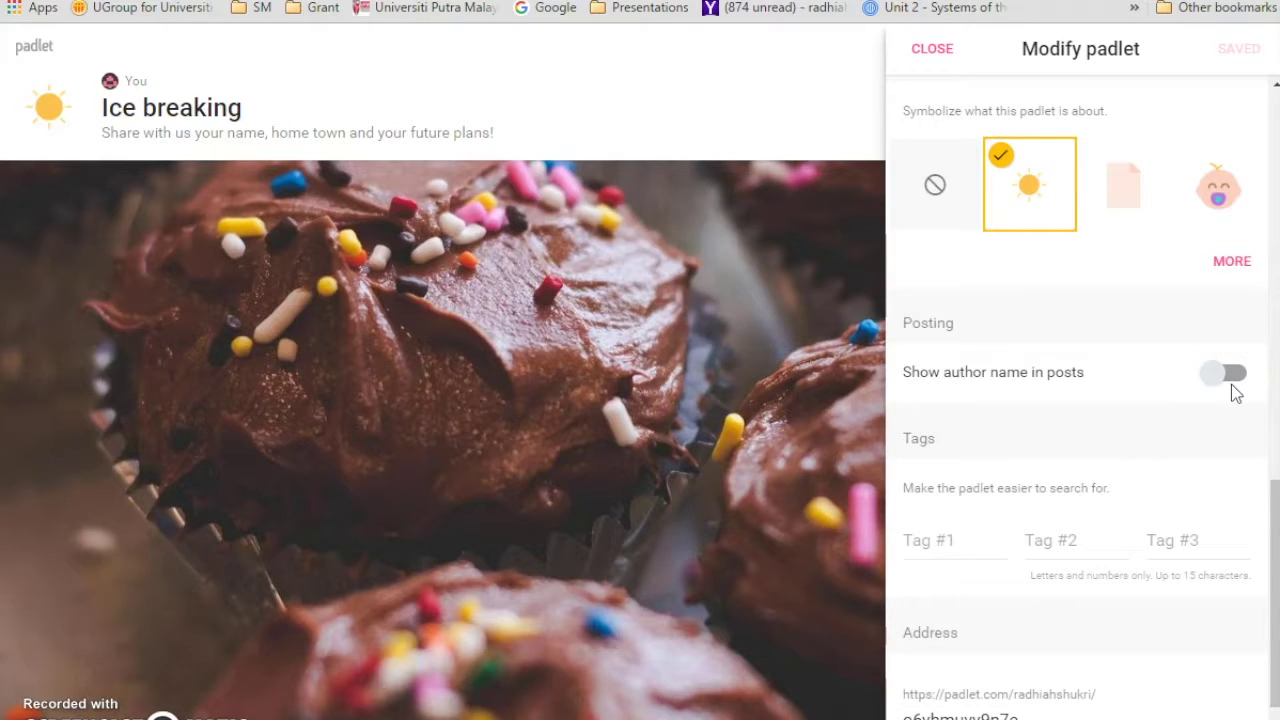
scroll(1176, 412, down, 1)
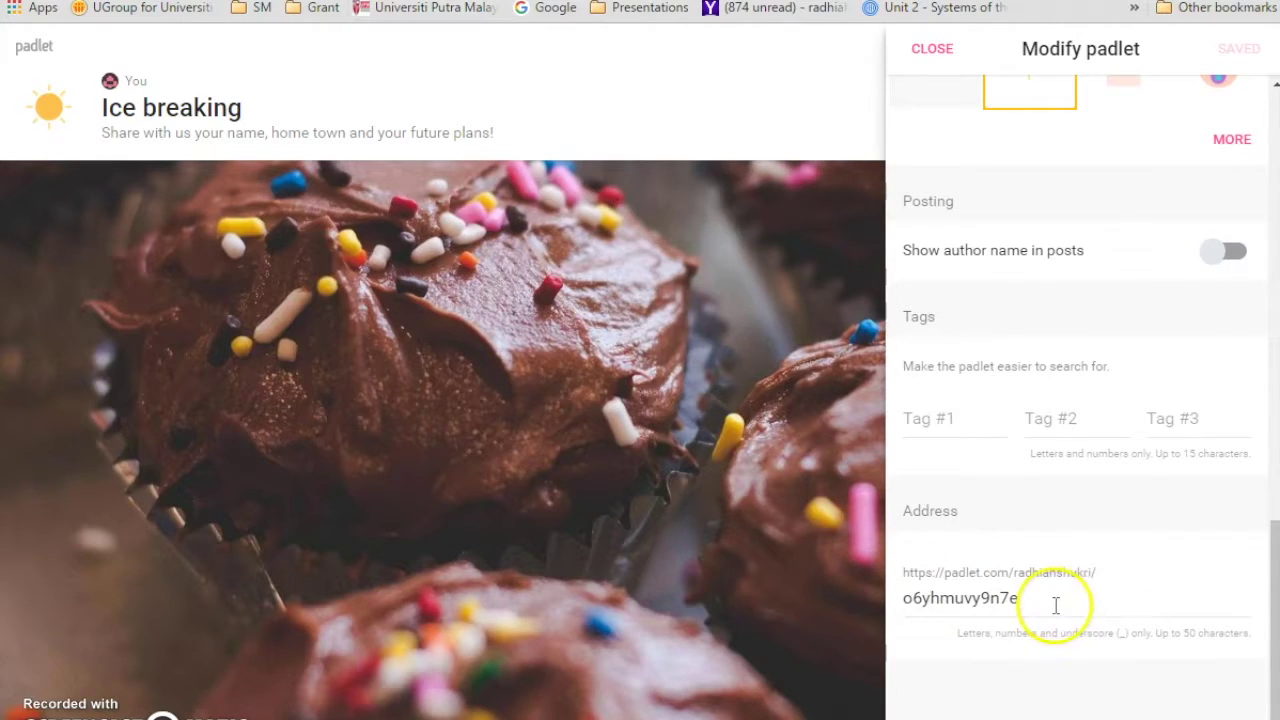
click(1043, 600)
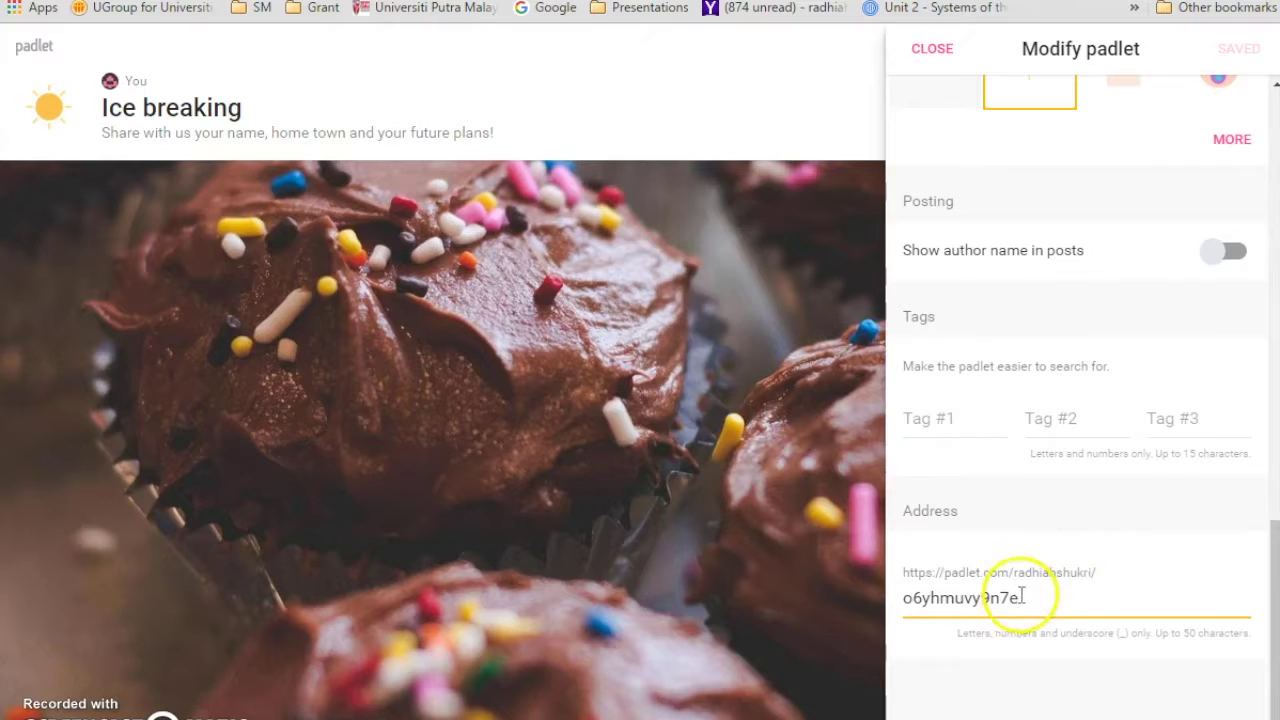
click(1022, 597)
drag(1022, 597, 903, 606)
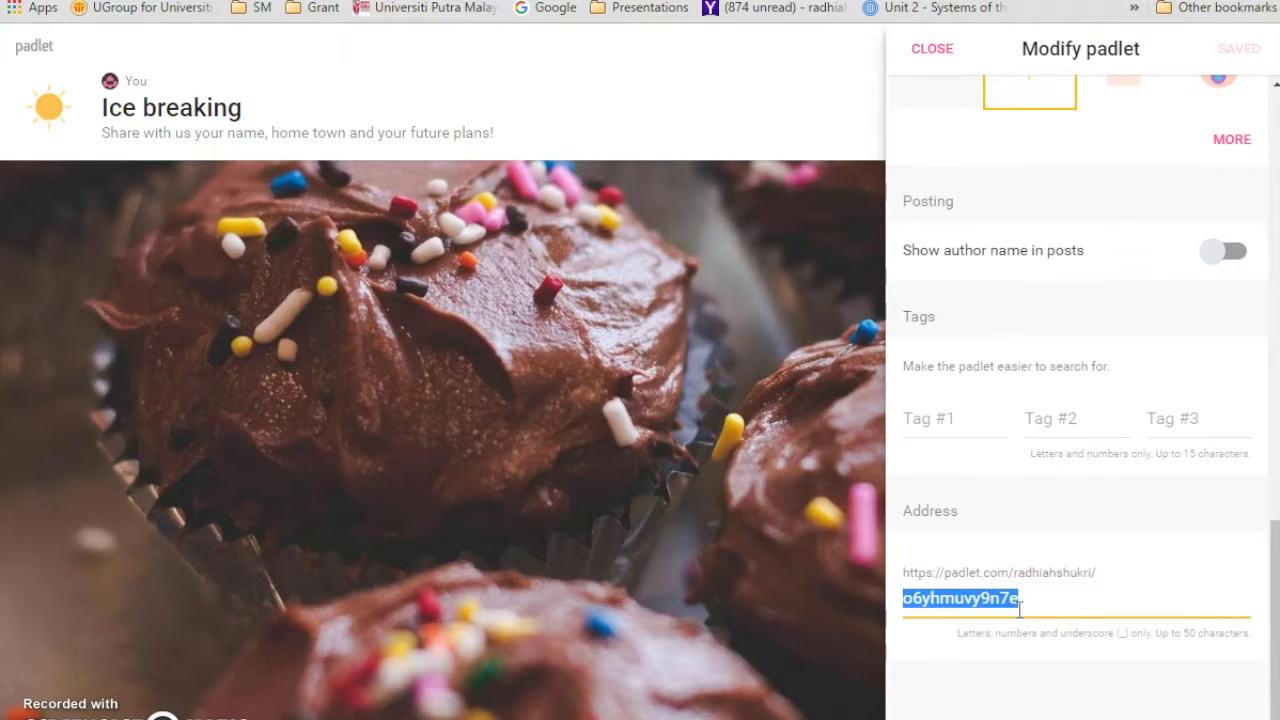
text(iceb)
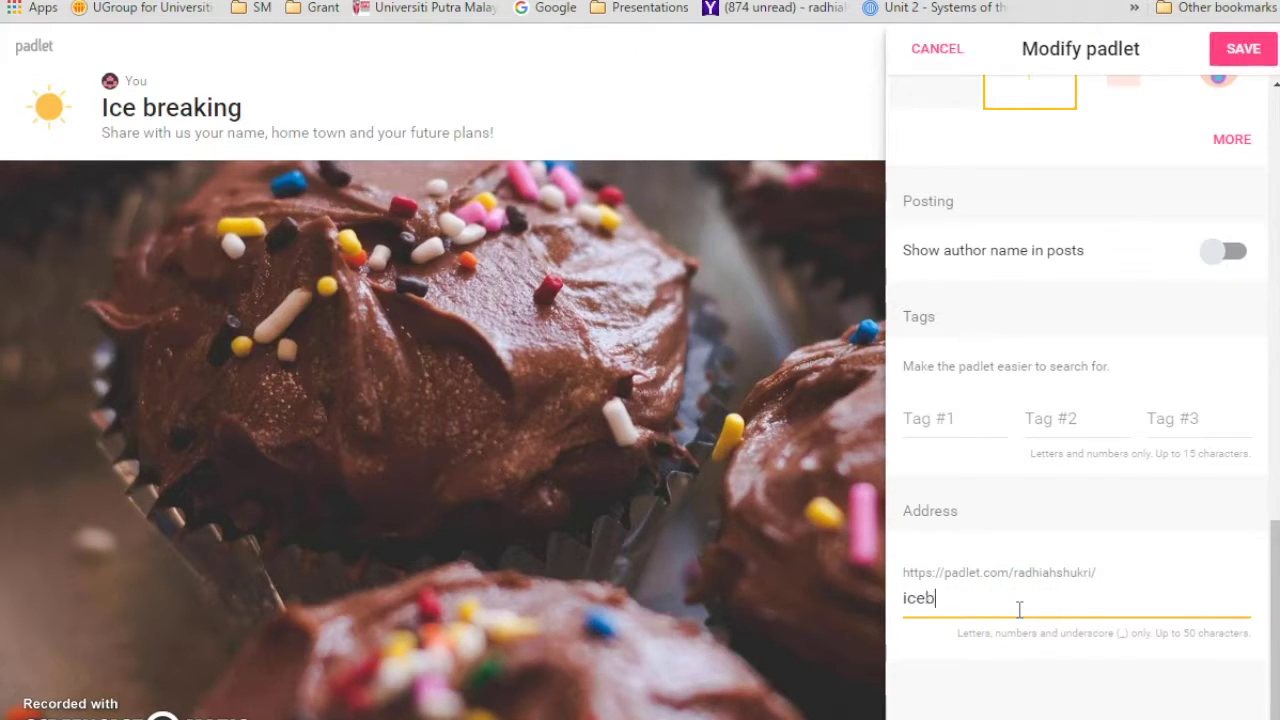
text(reaking2)
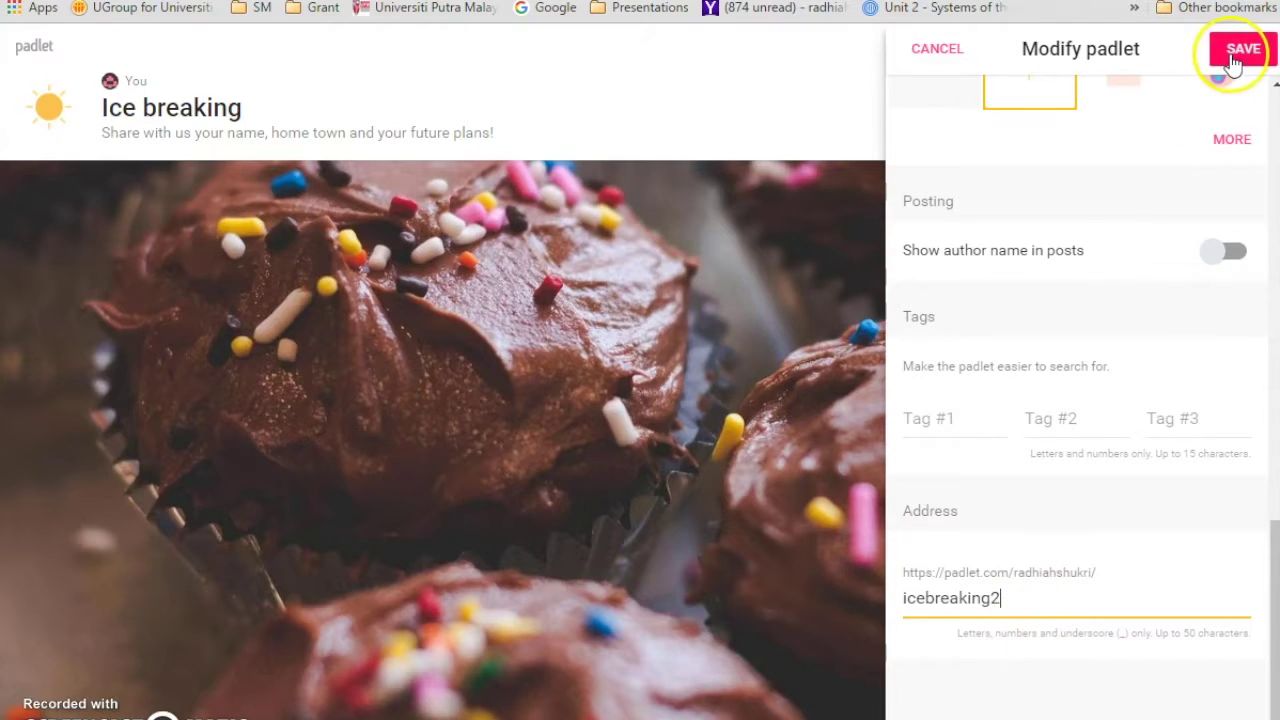
click(1233, 63)
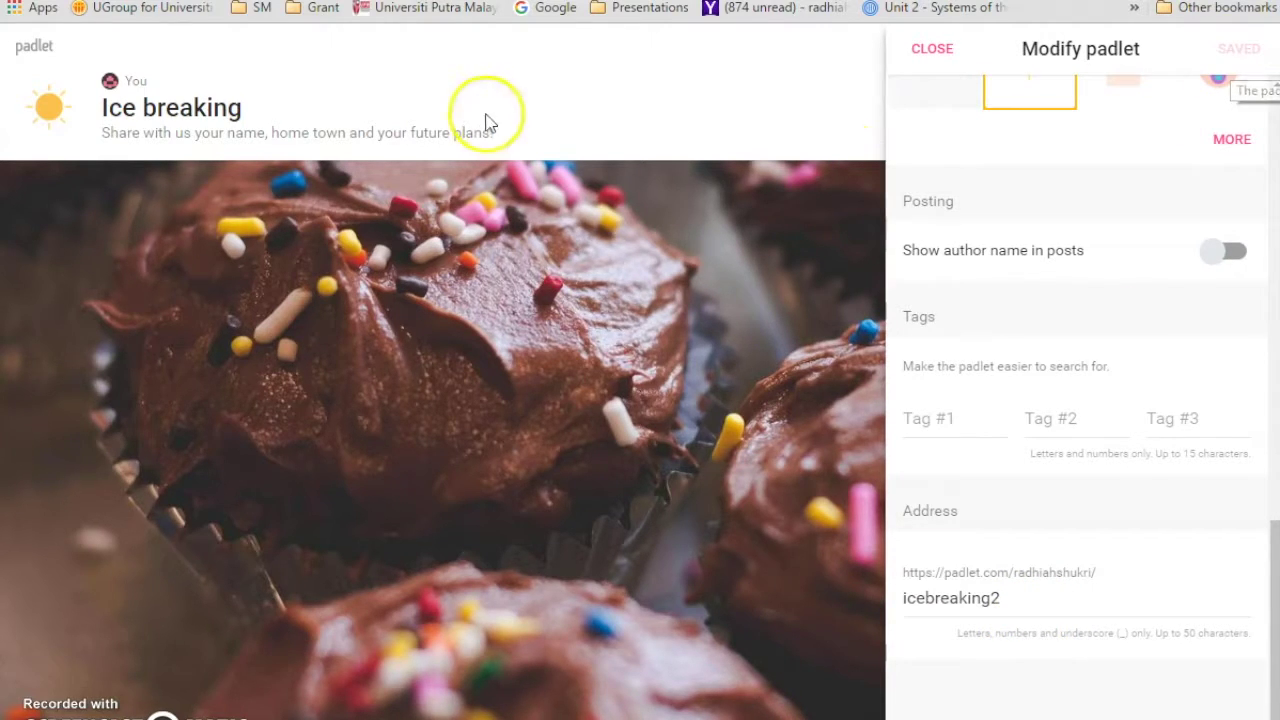
click(928, 50)
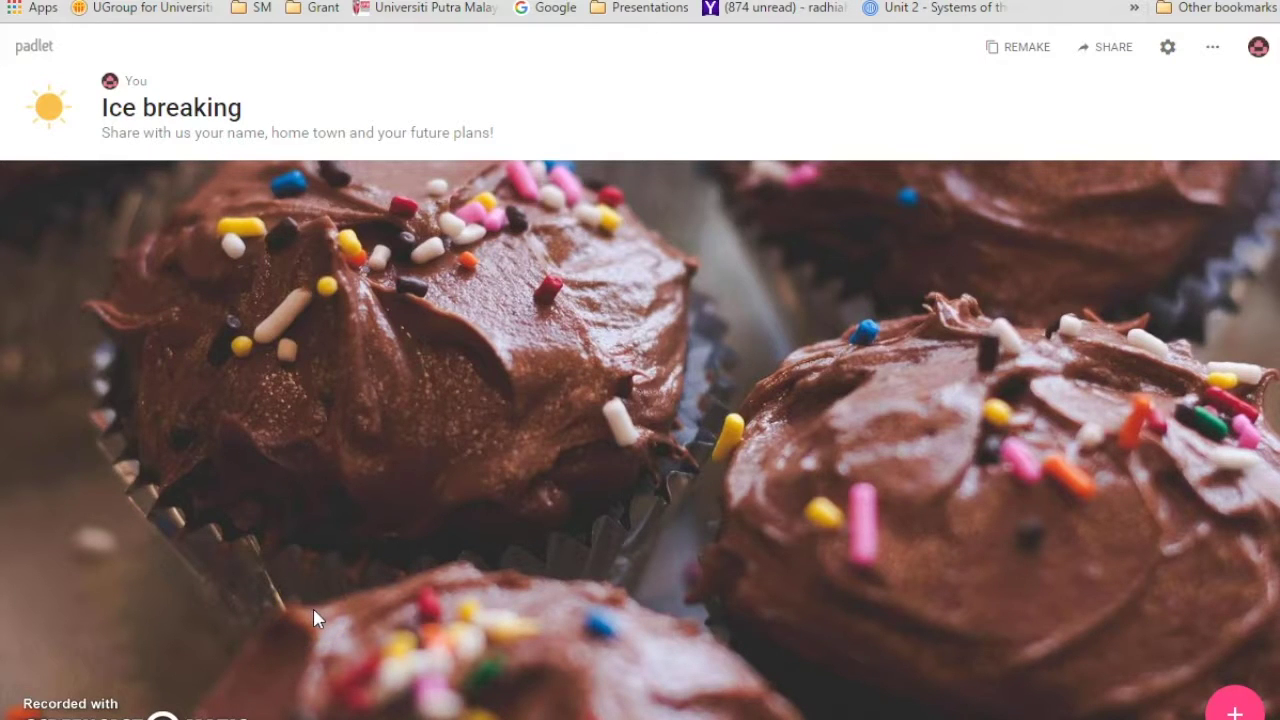
Add a sample post to the board with the title "ghghjhjsdds" and the text "hgjhjksd,kjdsd"
click(231, 340)
double_click(174, 244)
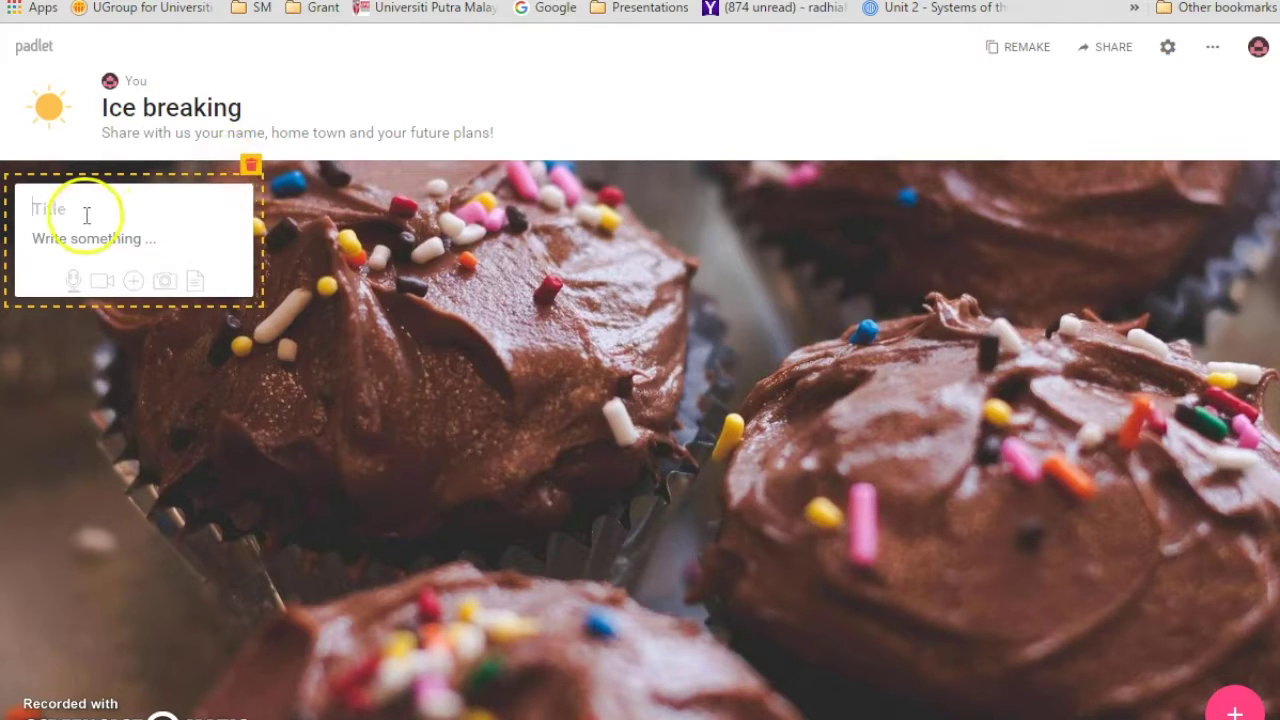
text(ghghjhjsdd)
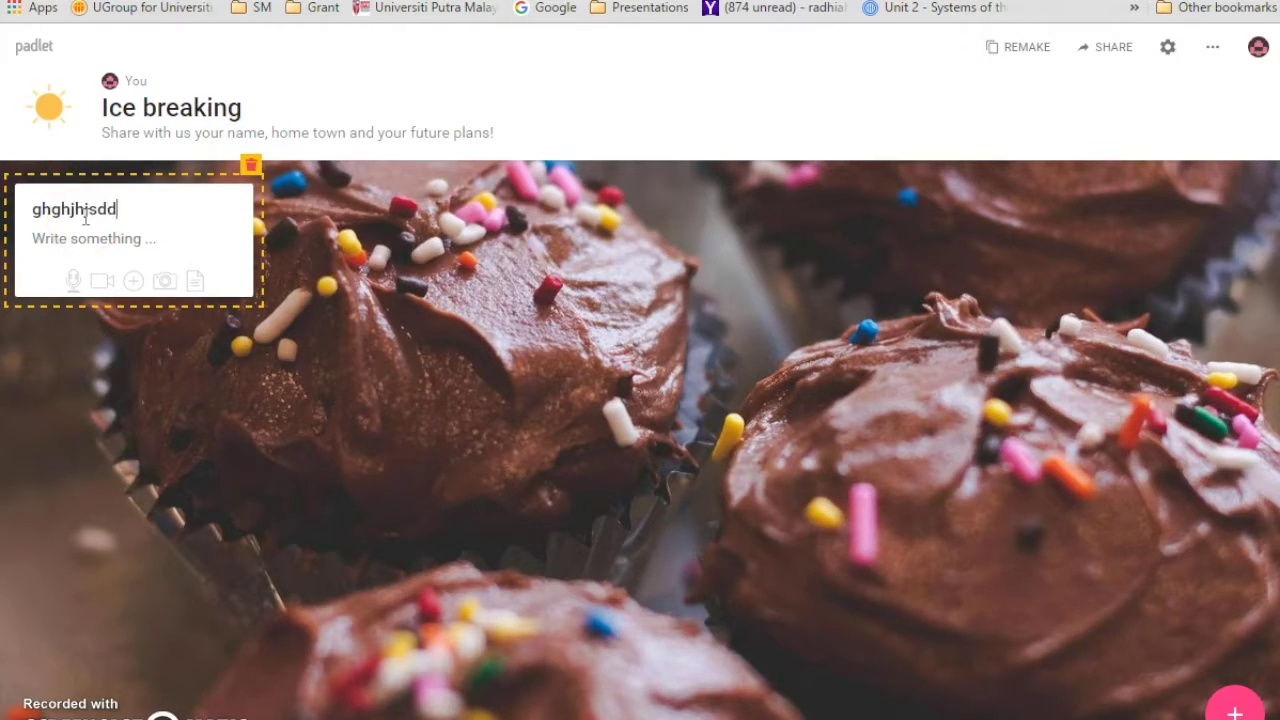
text(hgjhjksd,kjdsd)
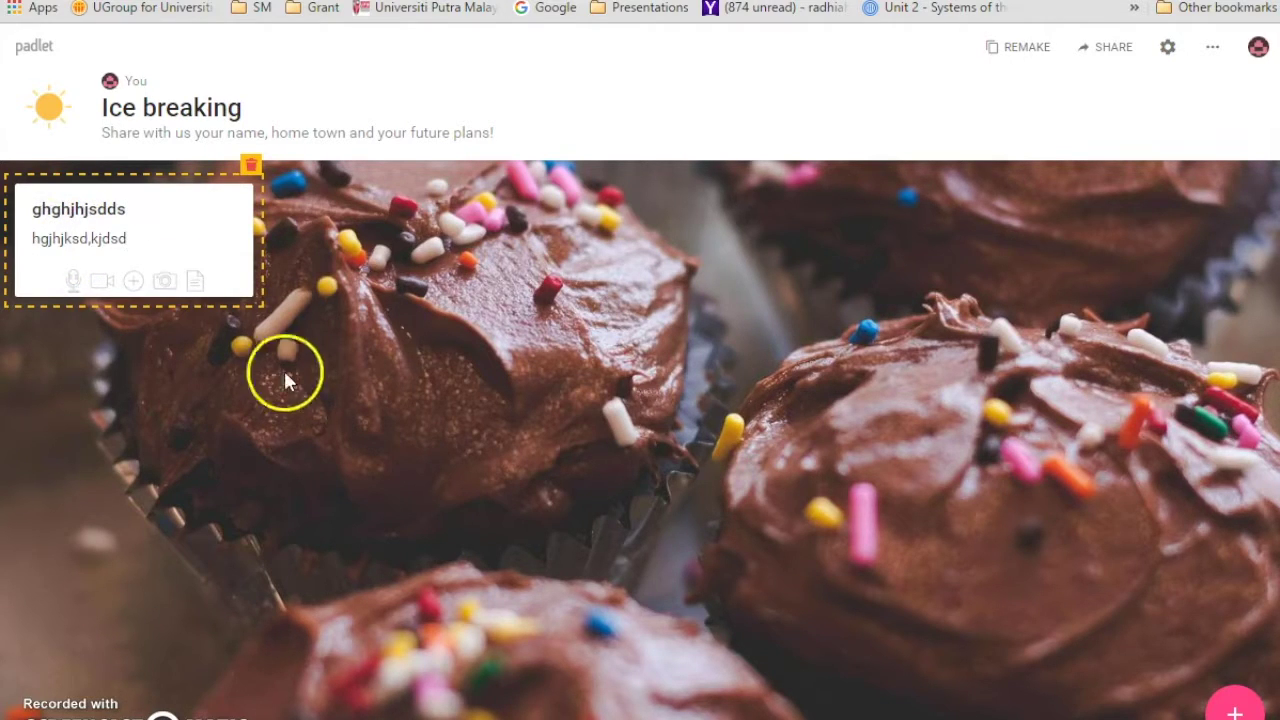
click(305, 373)
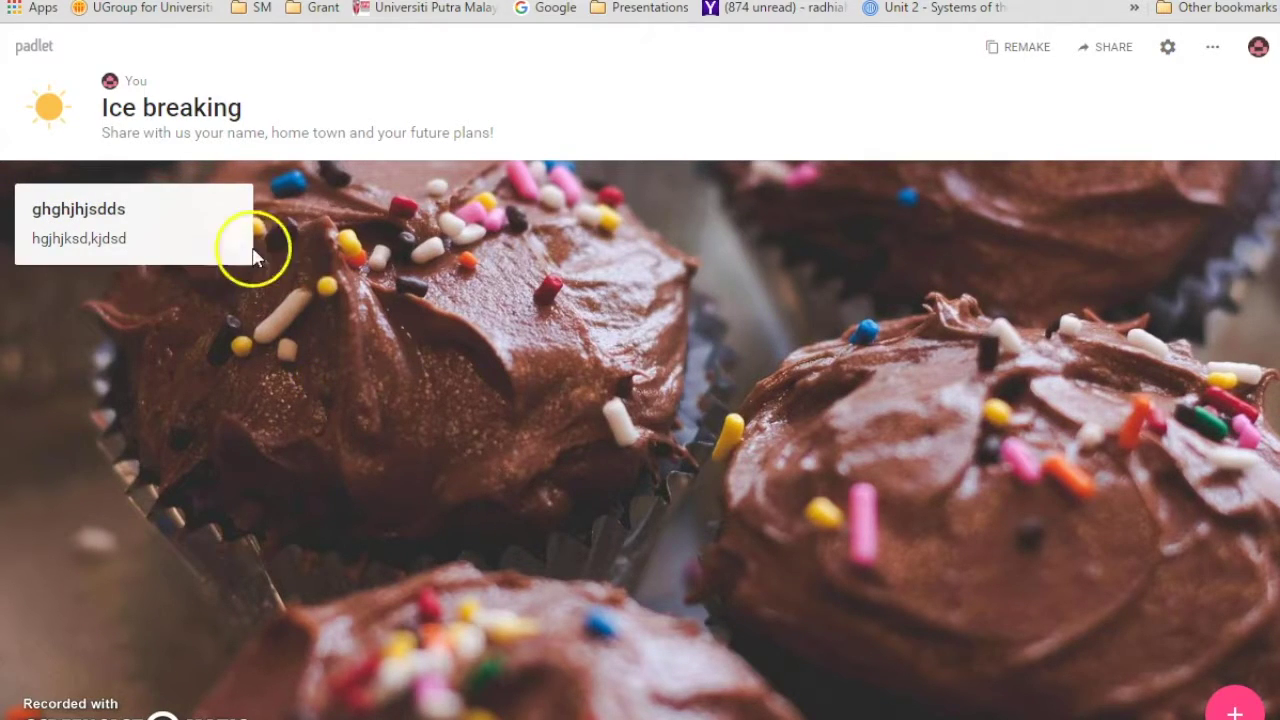
mouse_move(218, 213)
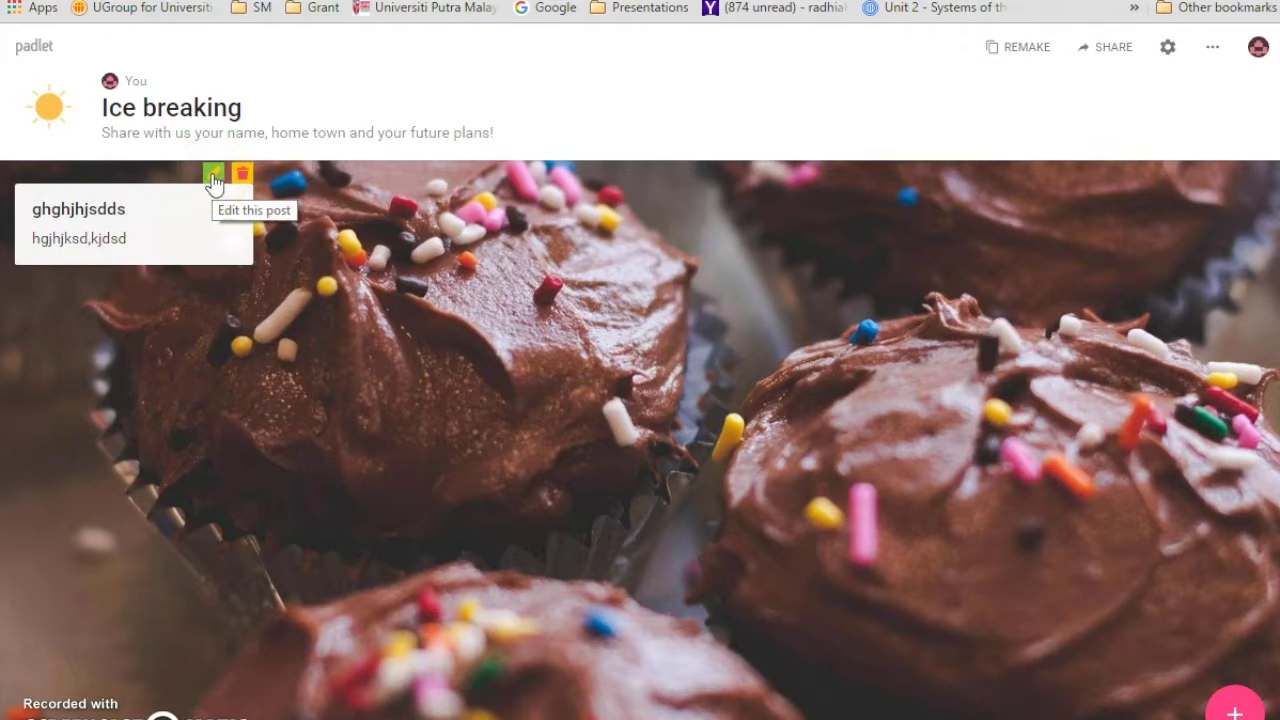
Edit the sample post and remove "kjdsd" from the end of its text
click(213, 182)
click(167, 243)
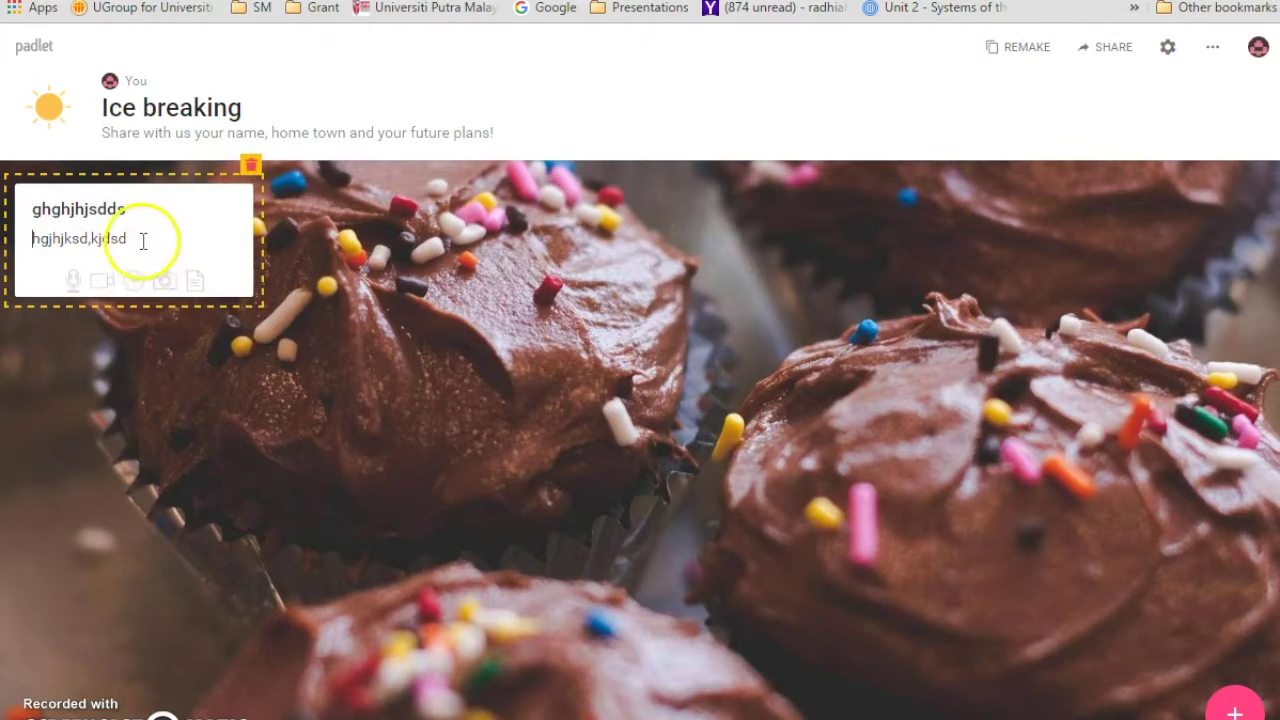
double_click(100, 243)
key(BackSpace)
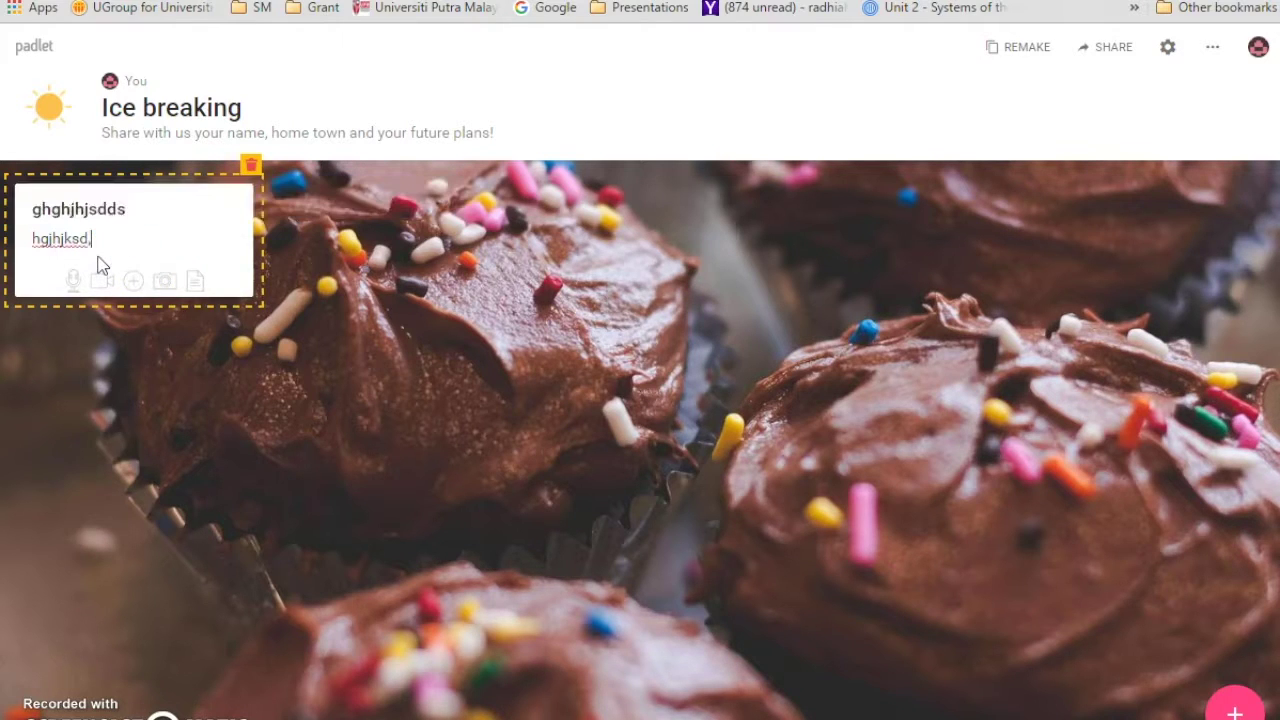
Examine the post's attachment options for a web link and a file upload, and close them without attaching anything
click(133, 283)
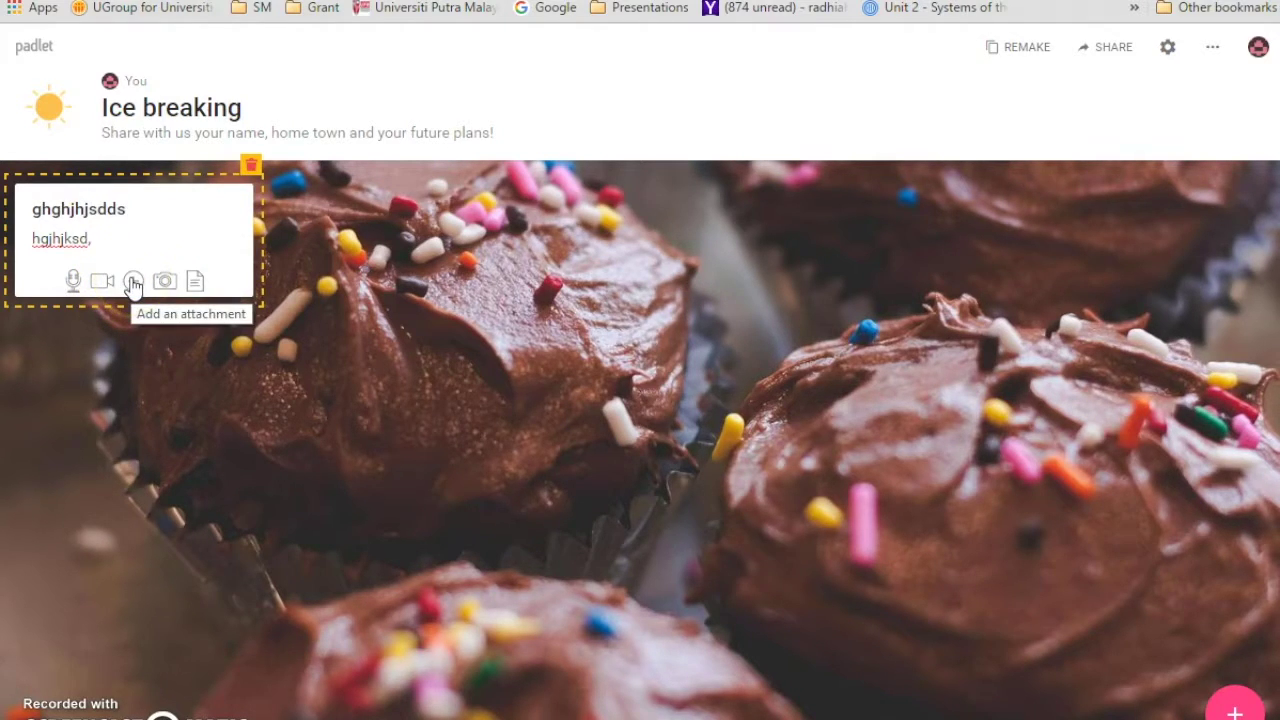
click(133, 283)
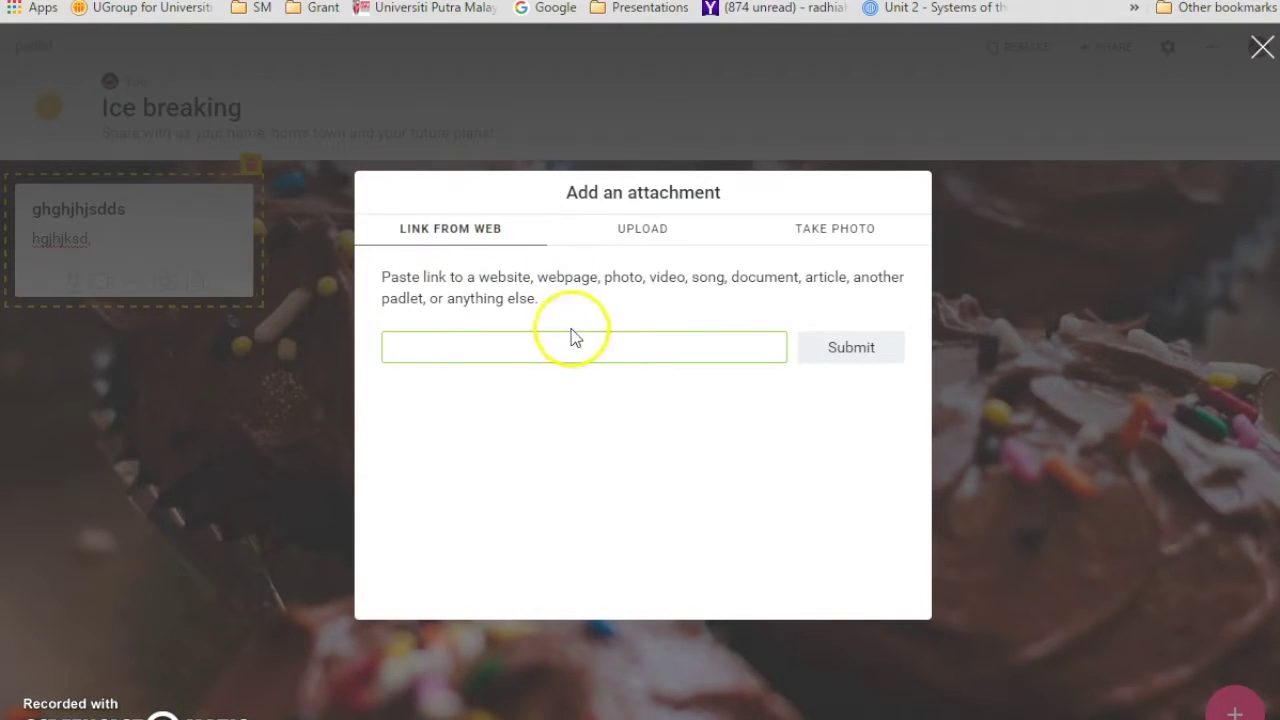
click(626, 236)
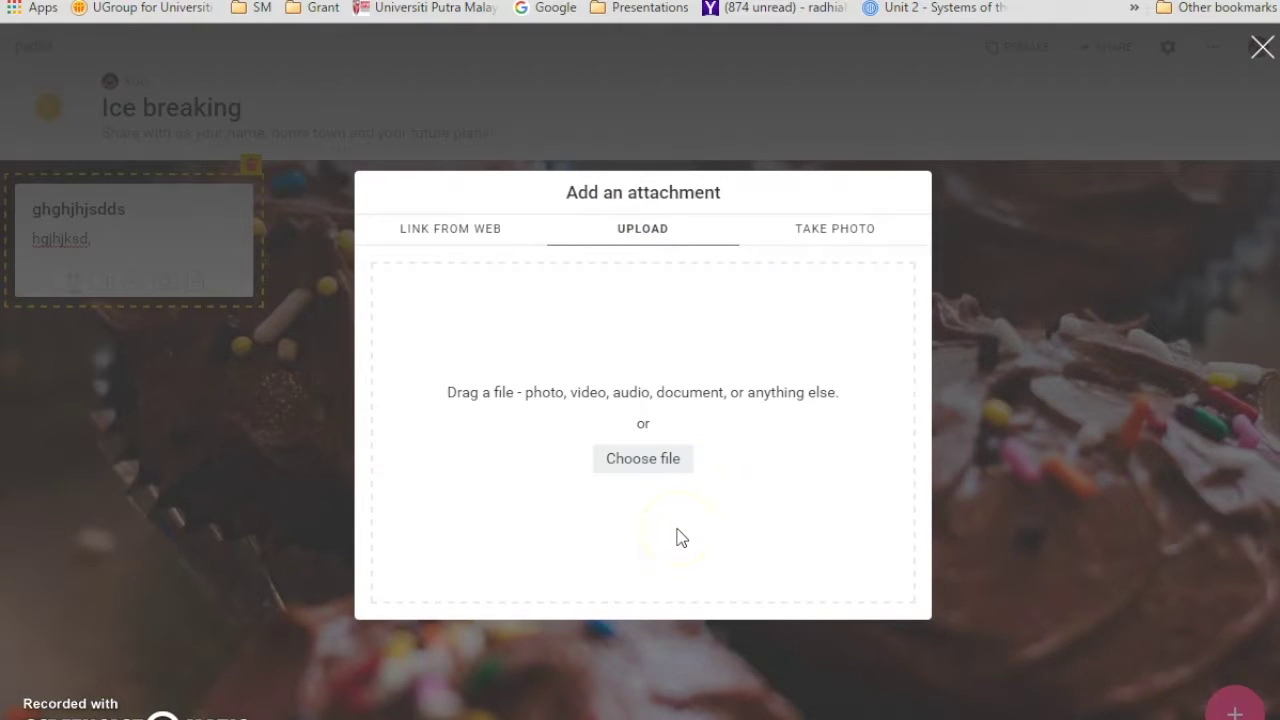
click(1260, 46)
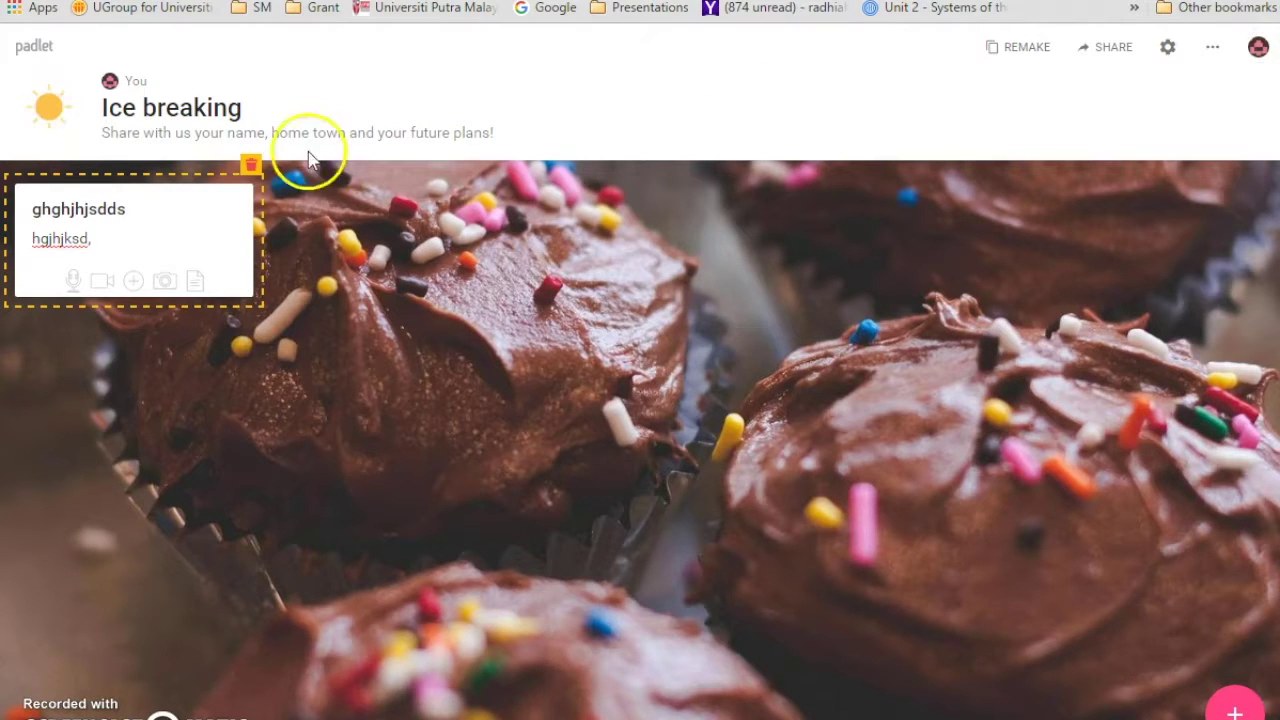
Delete the sample post from the Ice breaking board and confirm the deletion
click(251, 164)
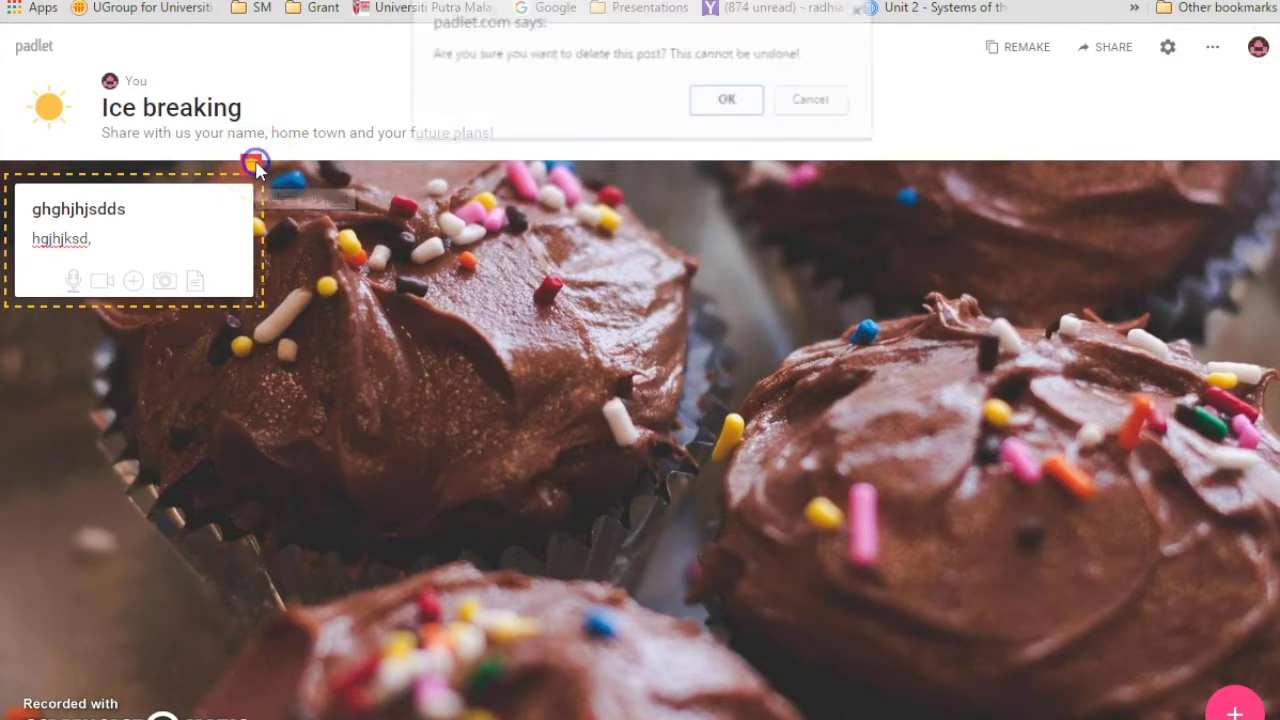
click(726, 102)
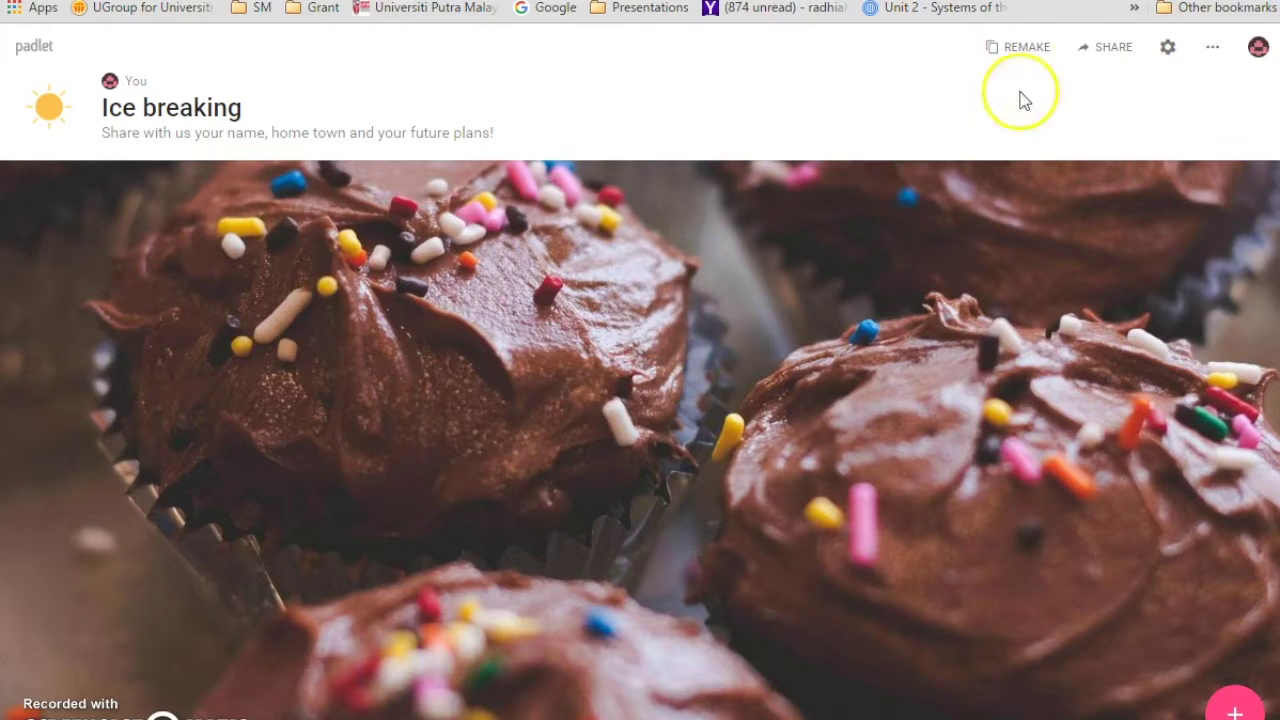
Copy the Ice breaking padlet's embed code for a blog or website from its share options
click(1112, 50)
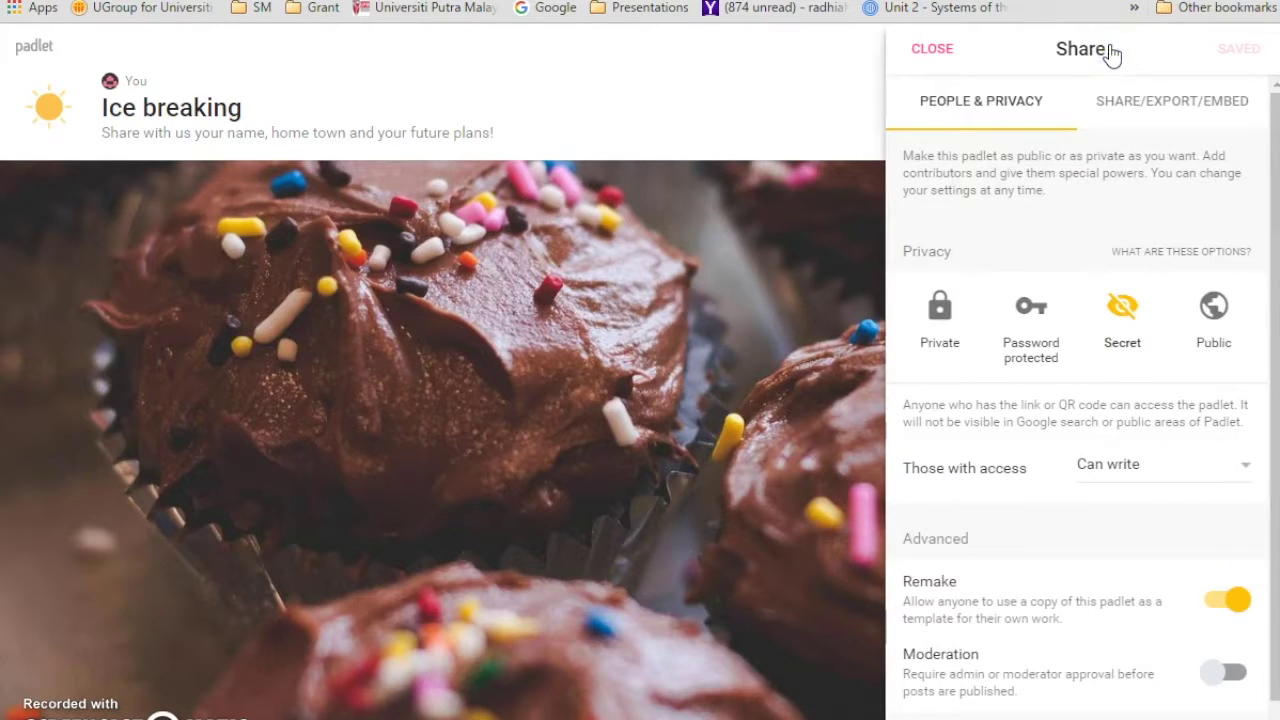
click(1168, 108)
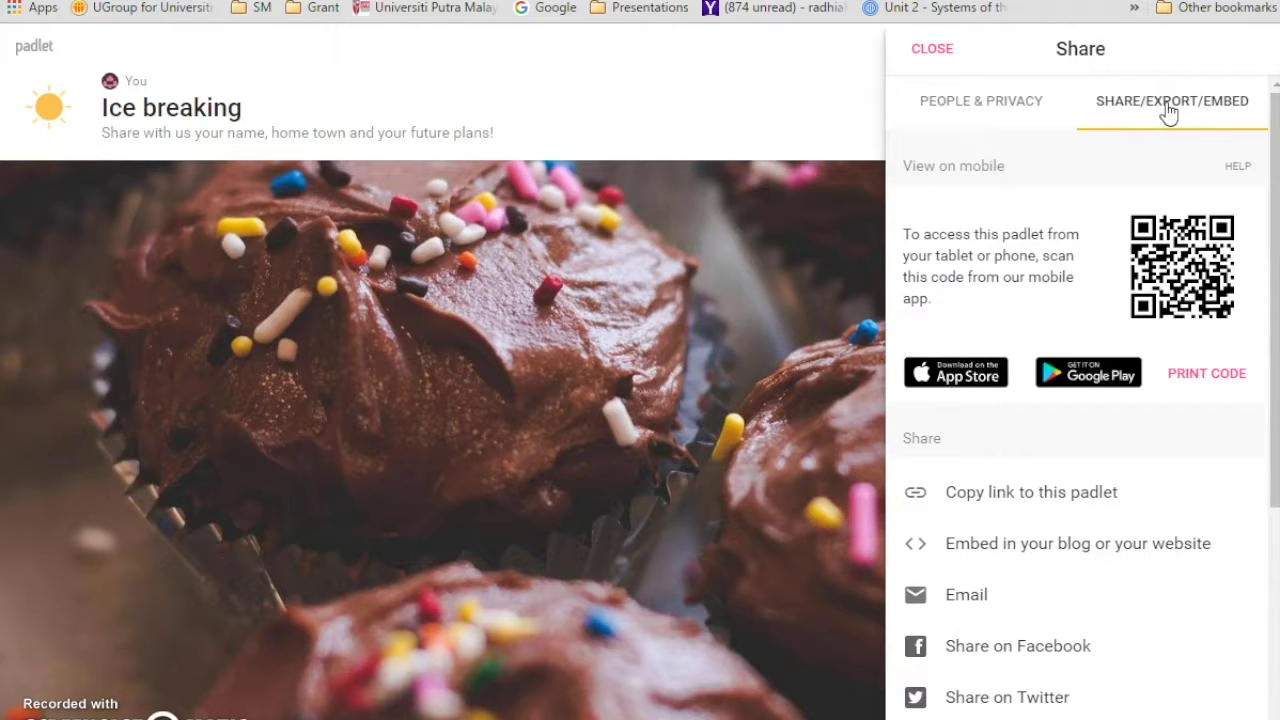
click(1058, 167)
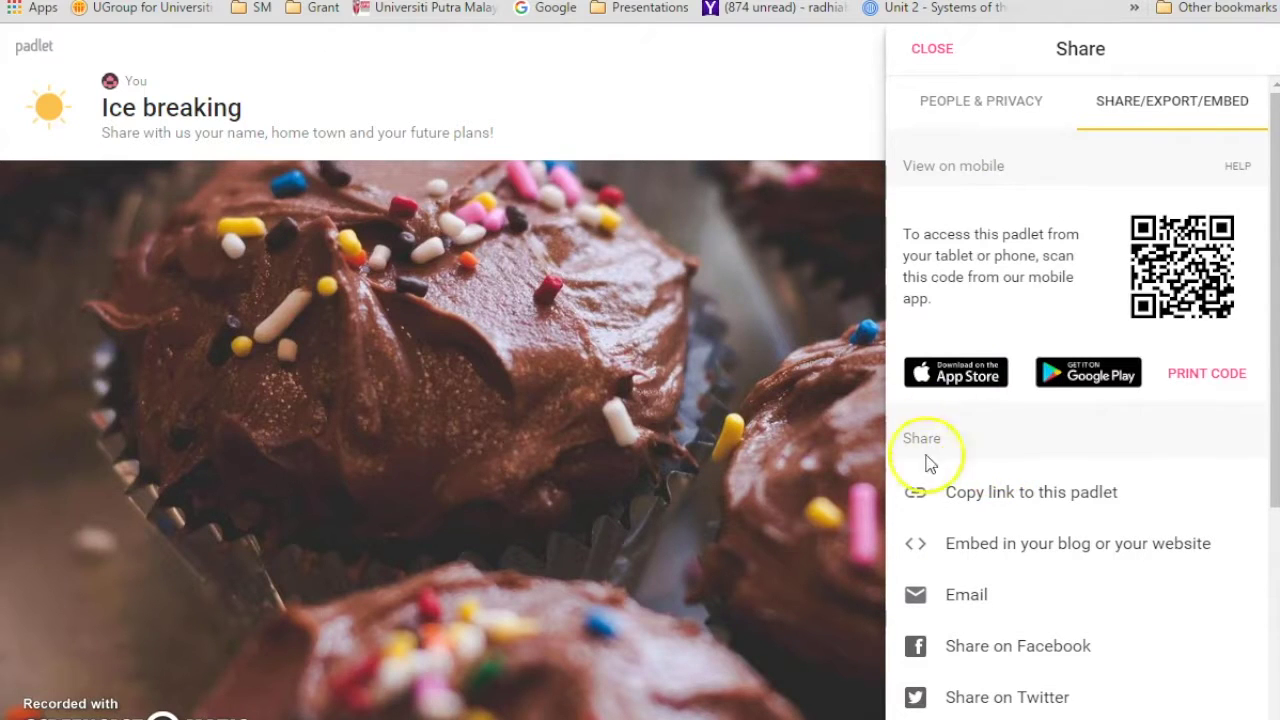
click(1010, 557)
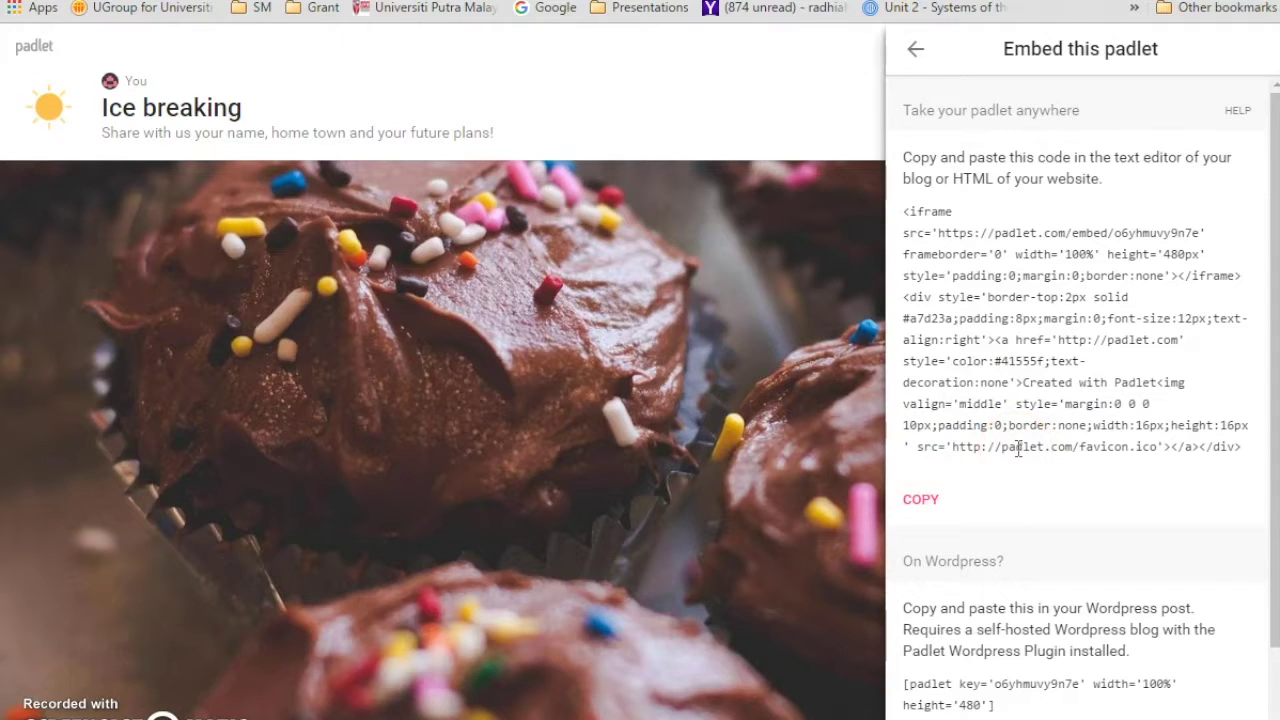
click(922, 500)
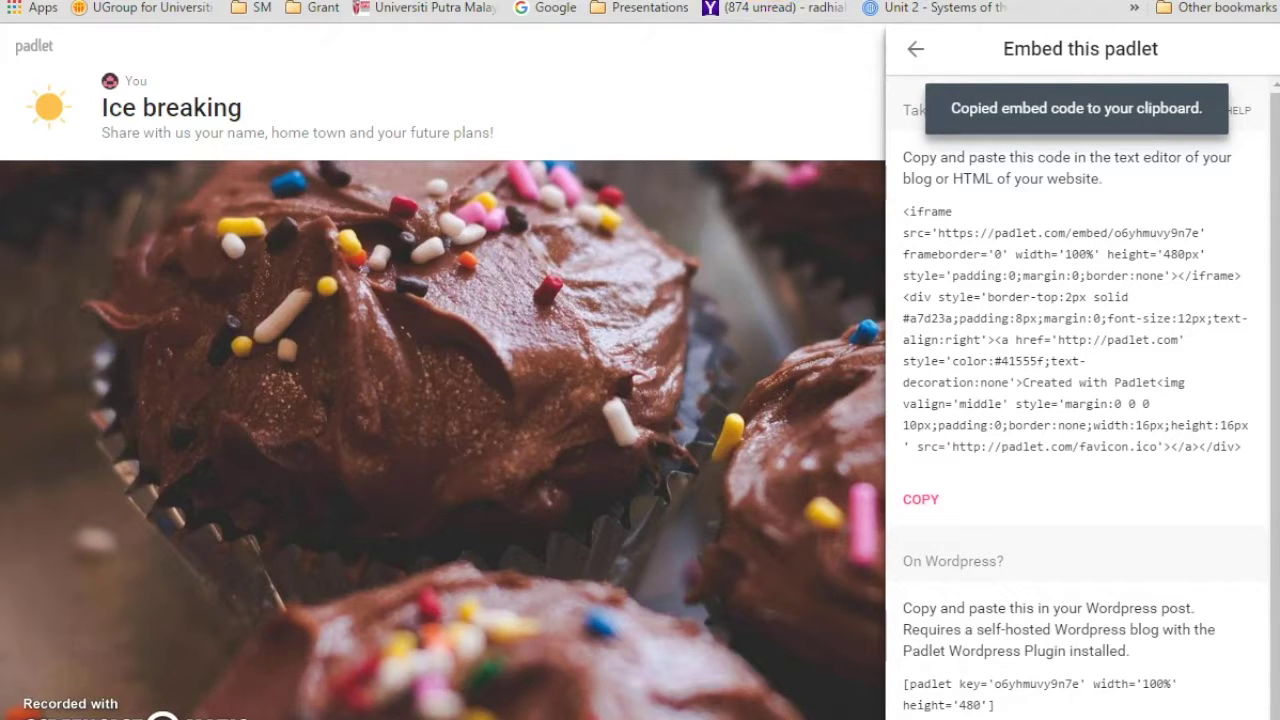
Switch to the PutraBLASTDK site and open the FST3301-1 course from the home page's course overview
key(ctrl+Tab)
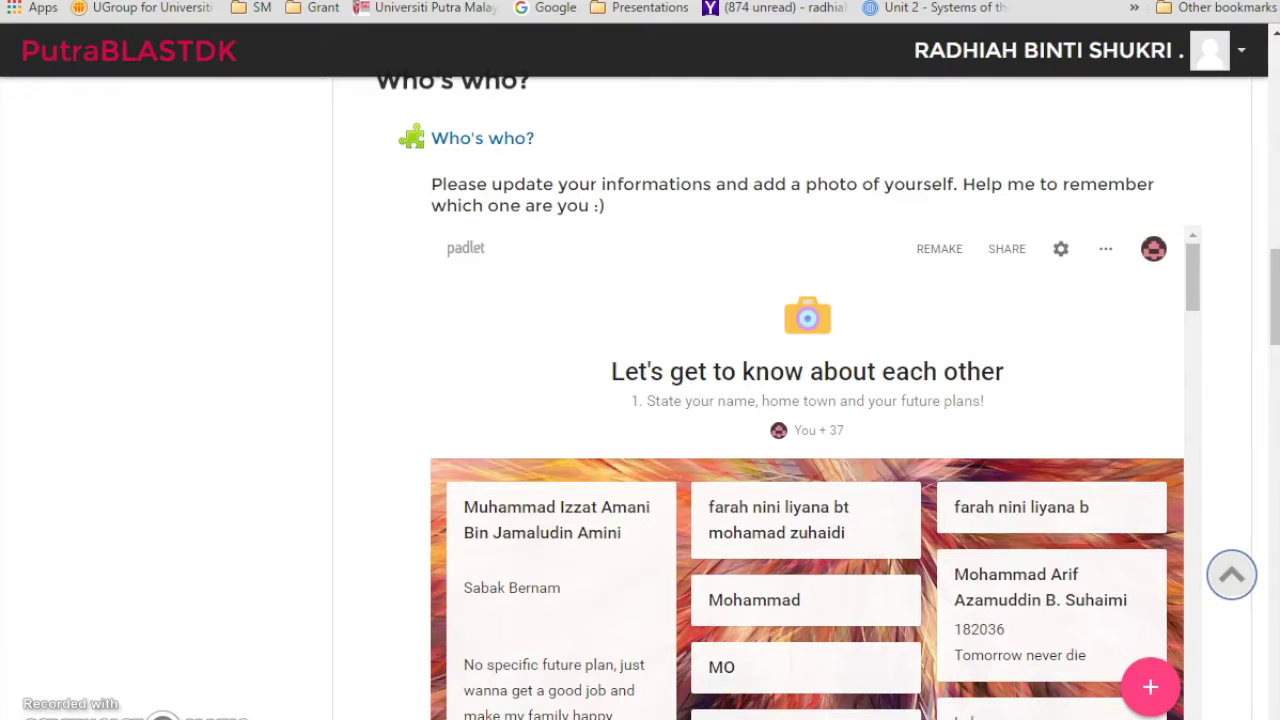
drag(1268, 300, 1255, 117)
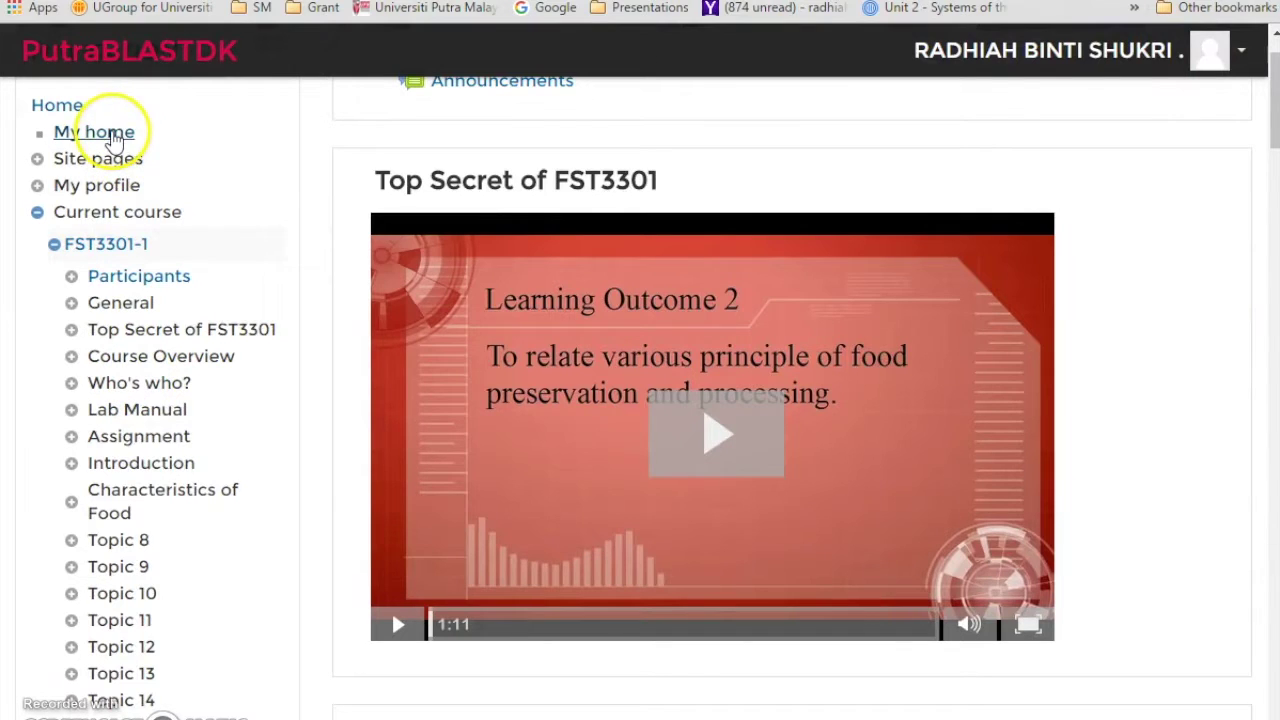
click(113, 136)
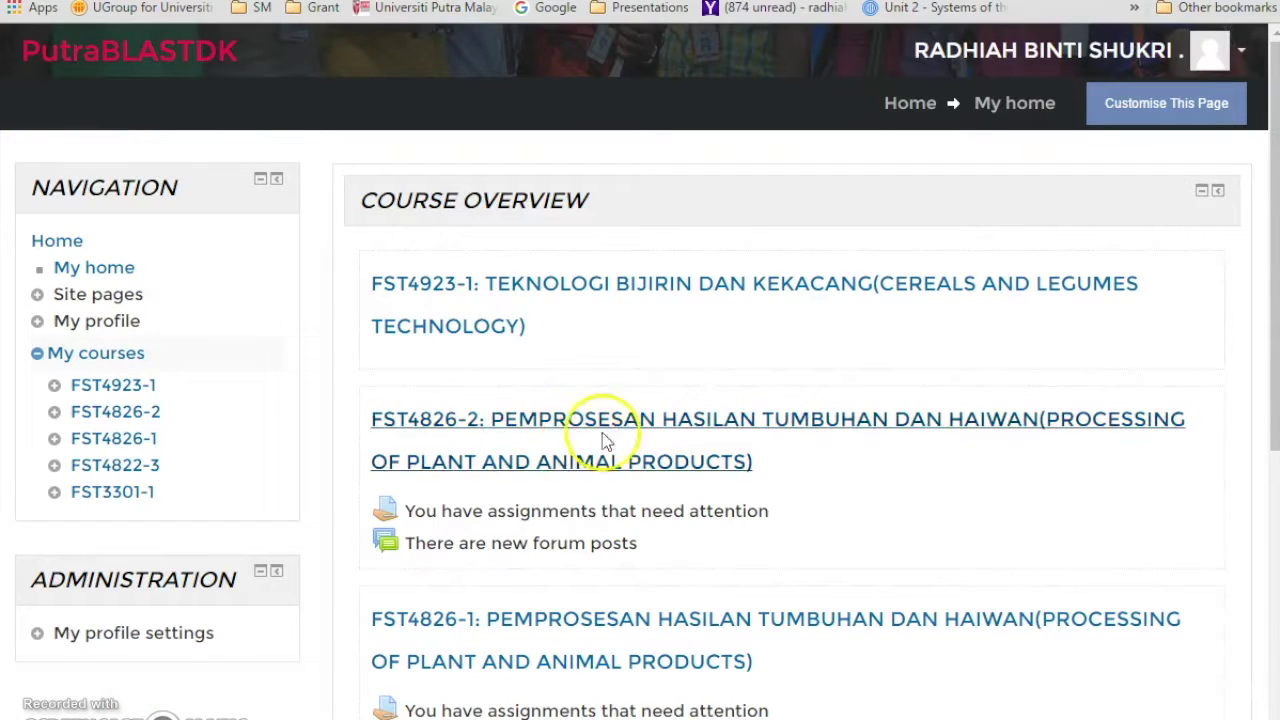
scroll(694, 457, down, 5)
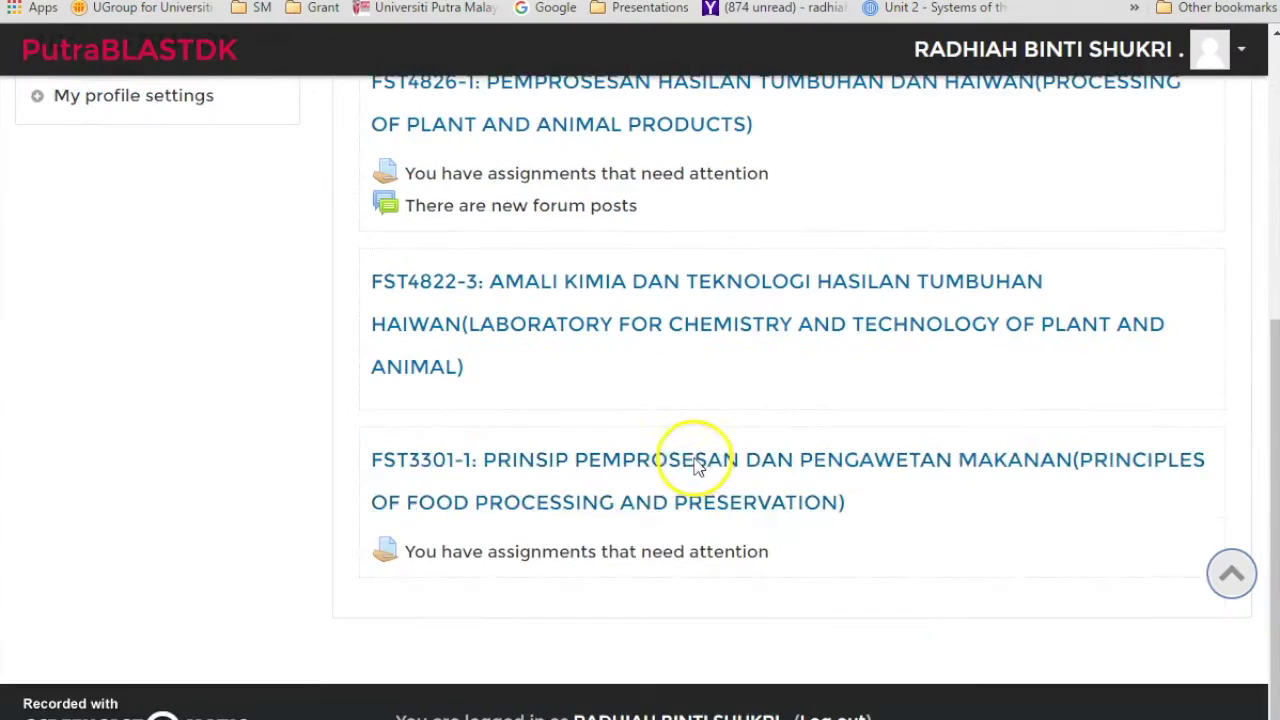
click(646, 463)
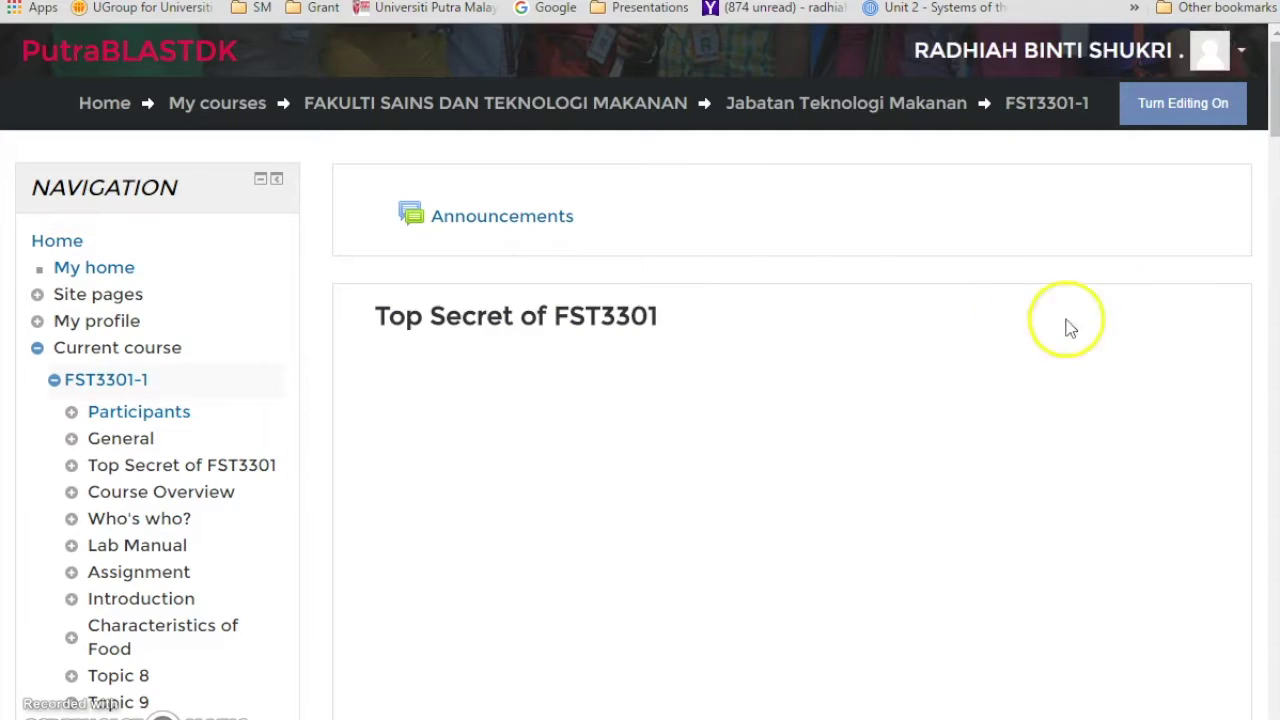
Turn editing on for the course and start adding an External tool activity to Topic 8
mouse_move(1273, 135)
mouse_down()
mouse_move(1272, 252)
mouse_move(1220, 457)
mouse_move(1200, 718)
mouse_move(1200, 649)
mouse_move(1247, 492)
mouse_move(1264, 130)
mouse_up()
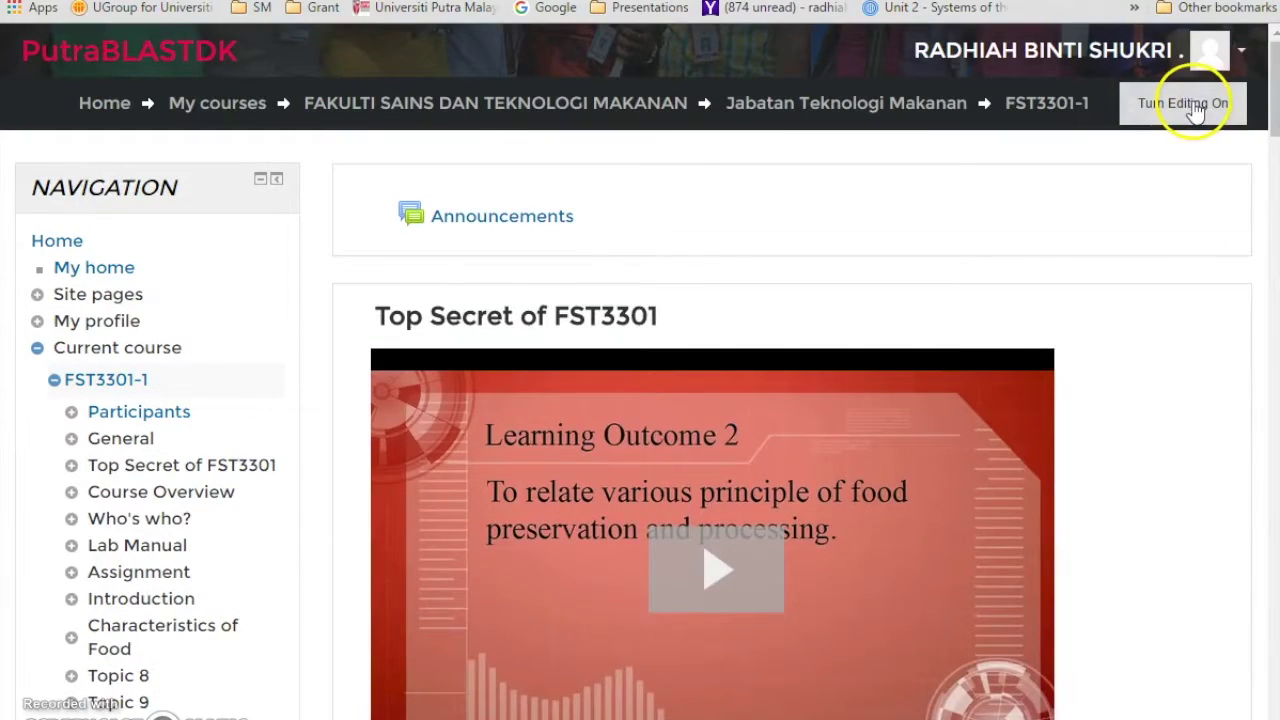
click(1193, 106)
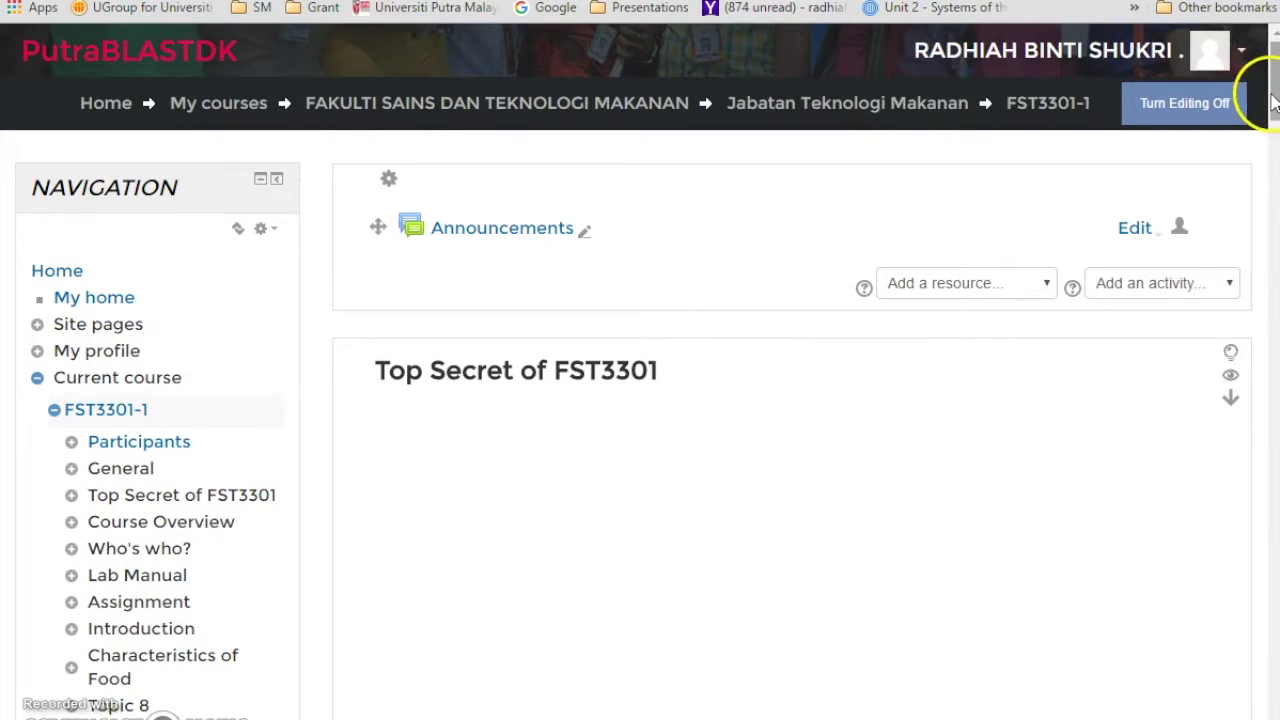
drag(1273, 100, 1267, 635)
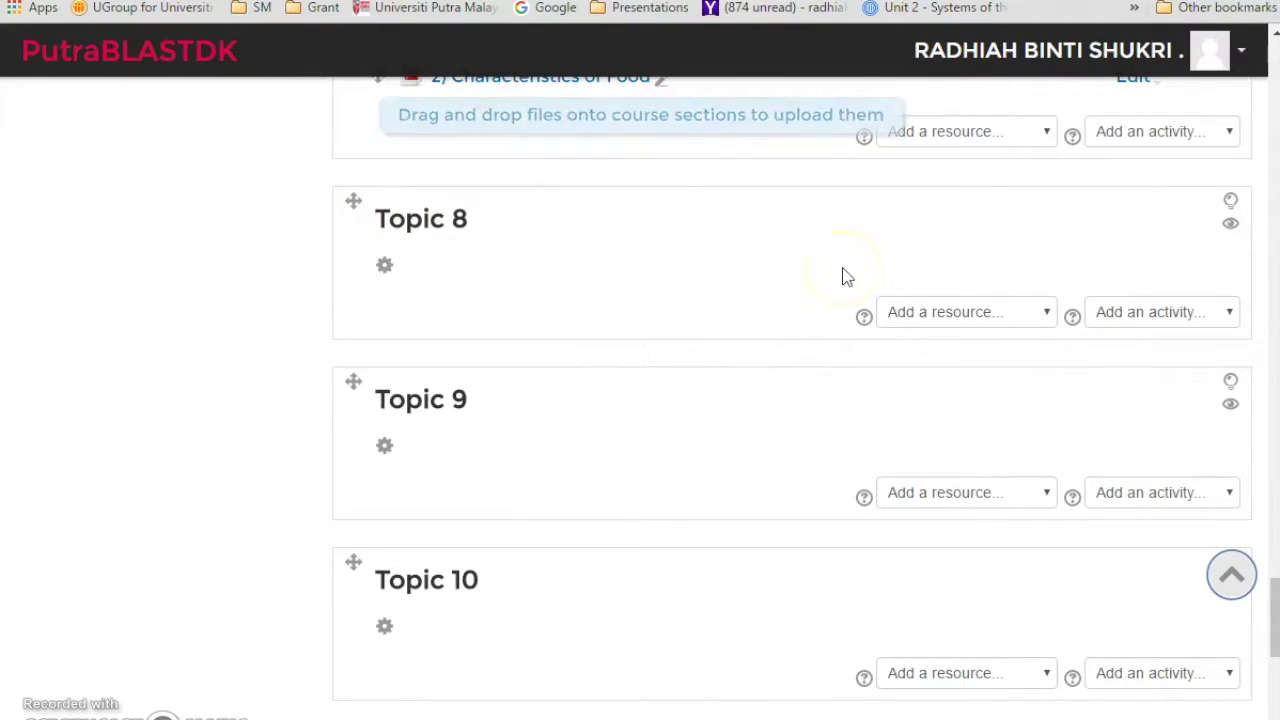
click(1231, 313)
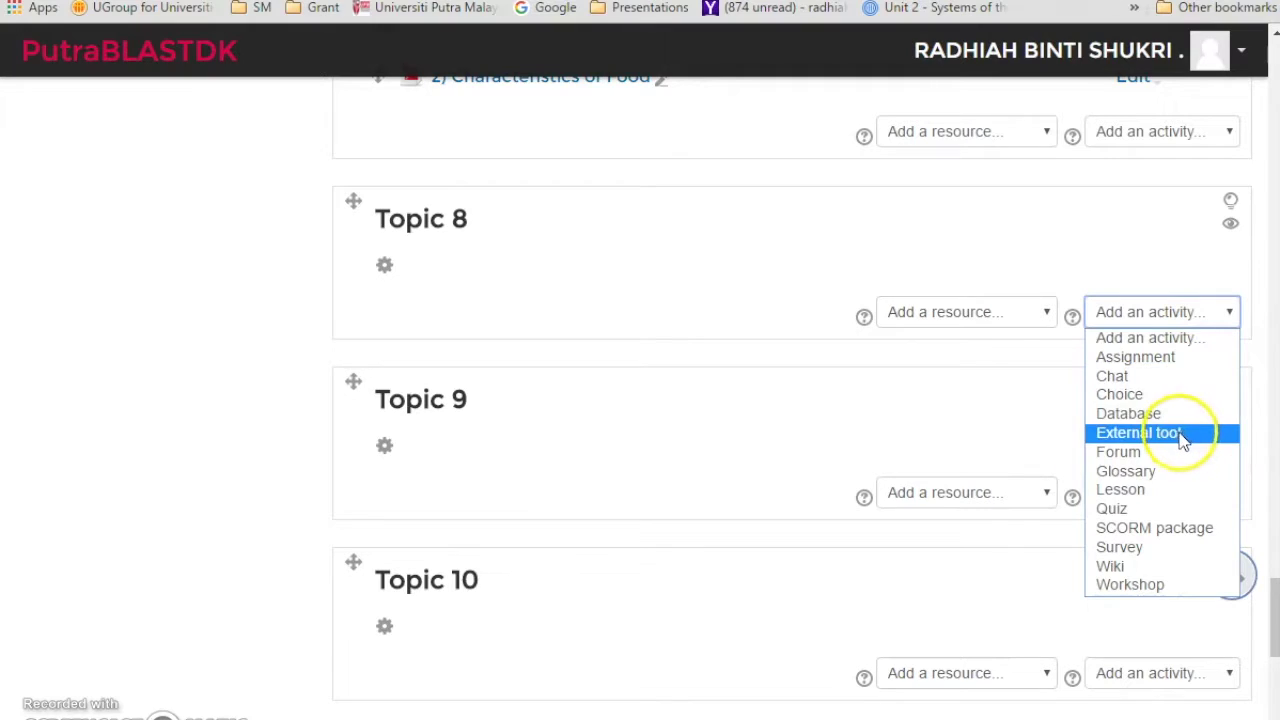
click(1138, 433)
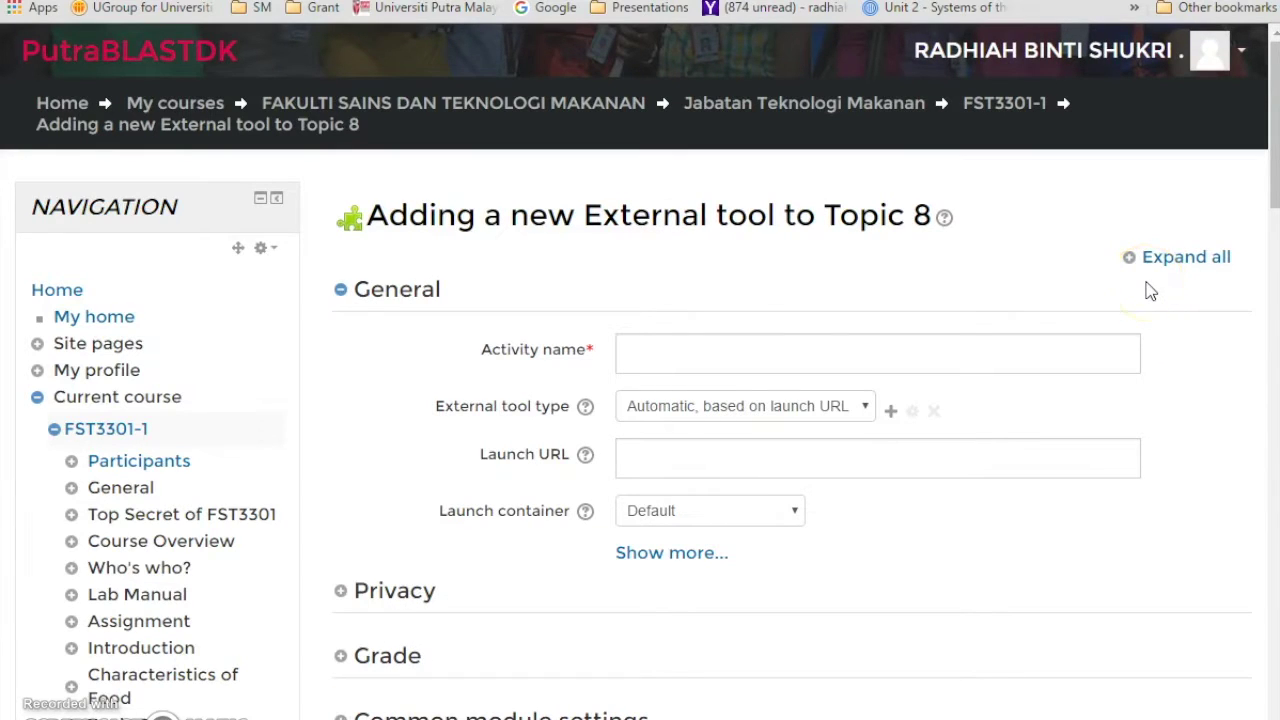
Name the external tool activity "Ice breaking"
click(968, 344)
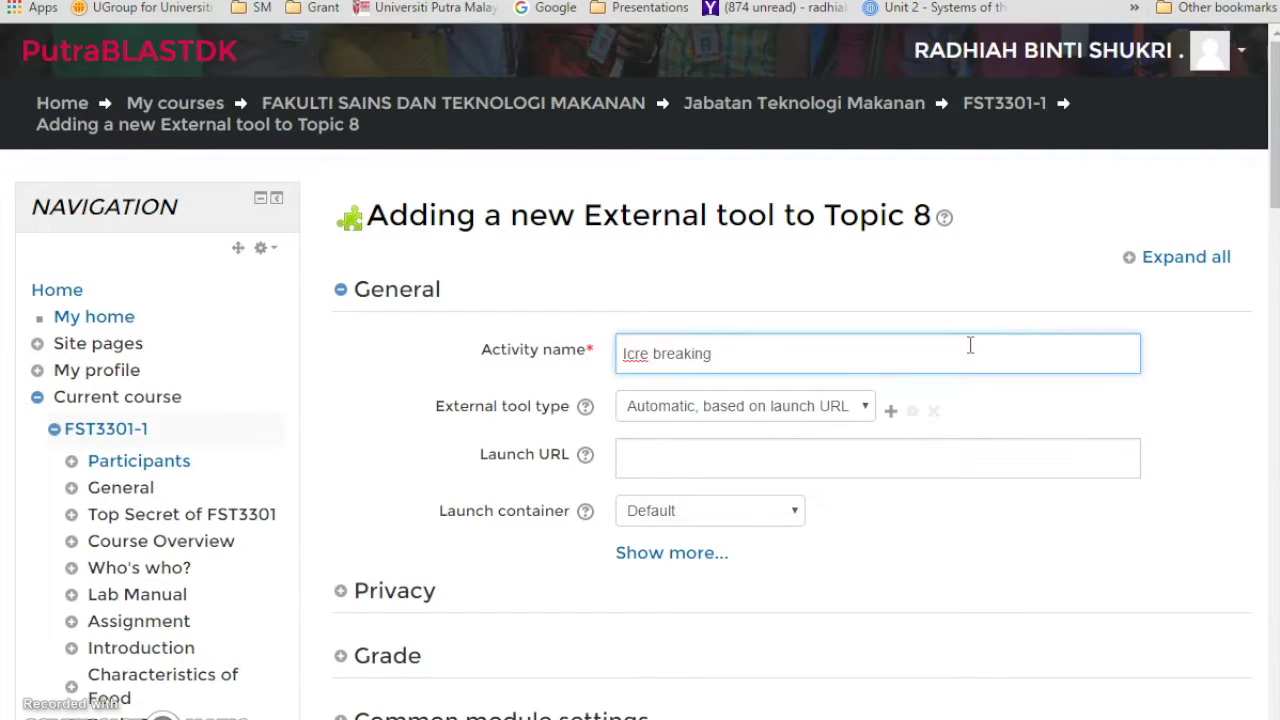
click(641, 355)
key(BackSpace)
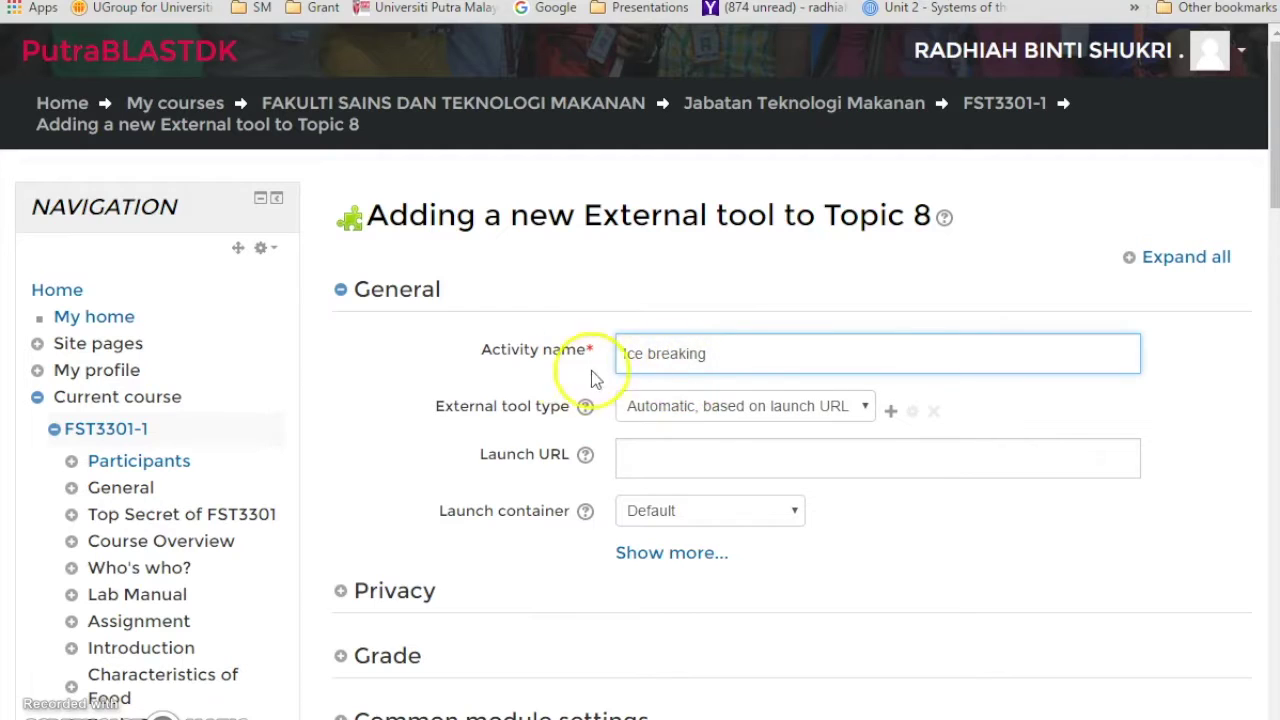
Reveal the activity description editor, paste the copied padlet embed code into its HTML source and update it
click(688, 556)
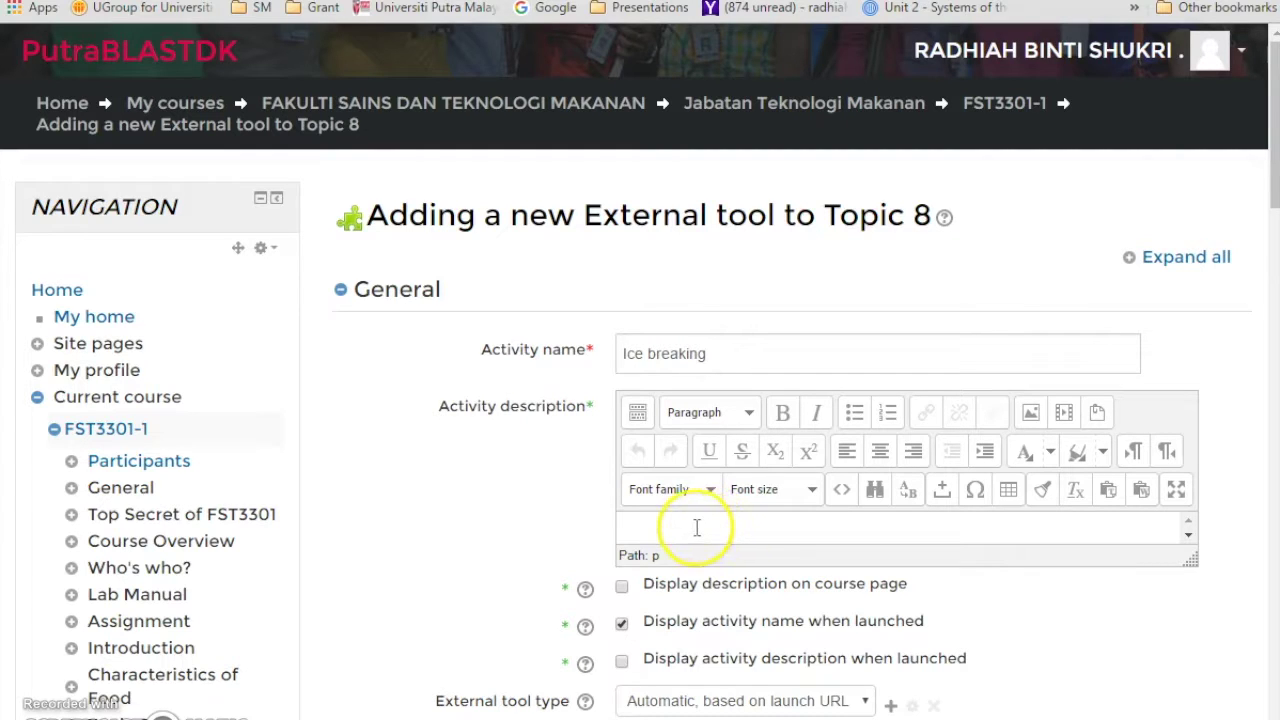
click(637, 412)
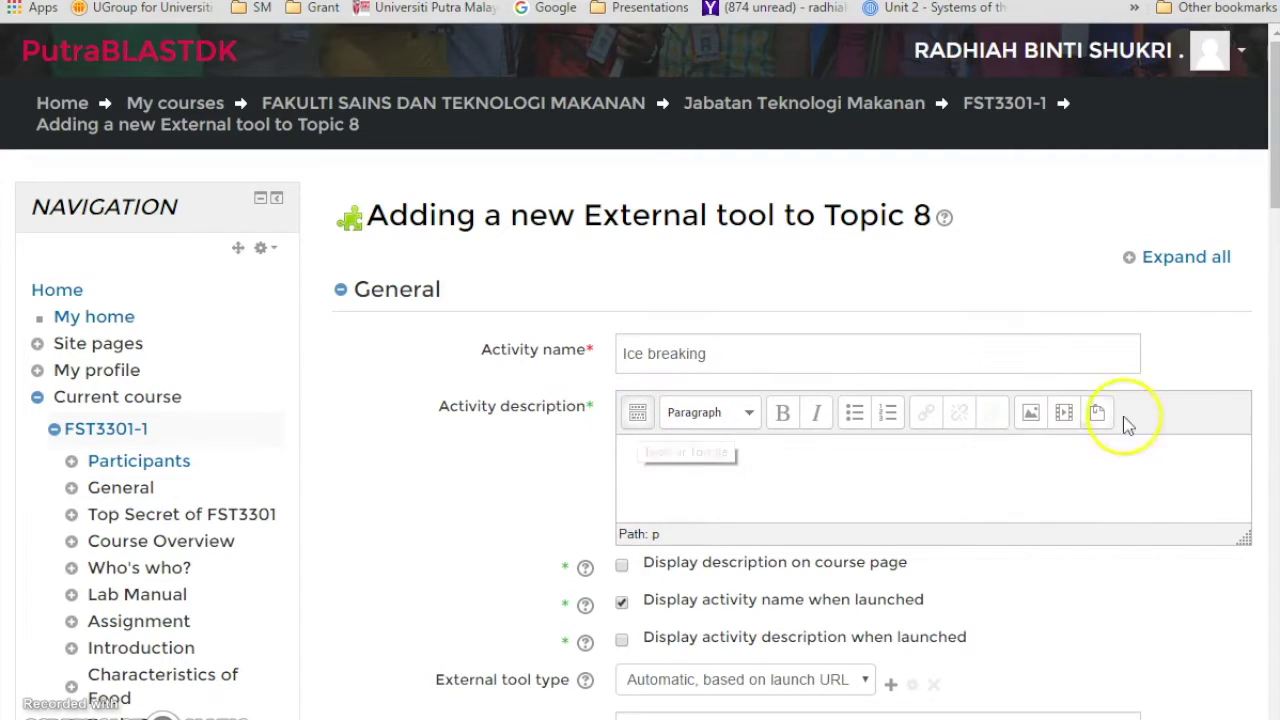
click(638, 415)
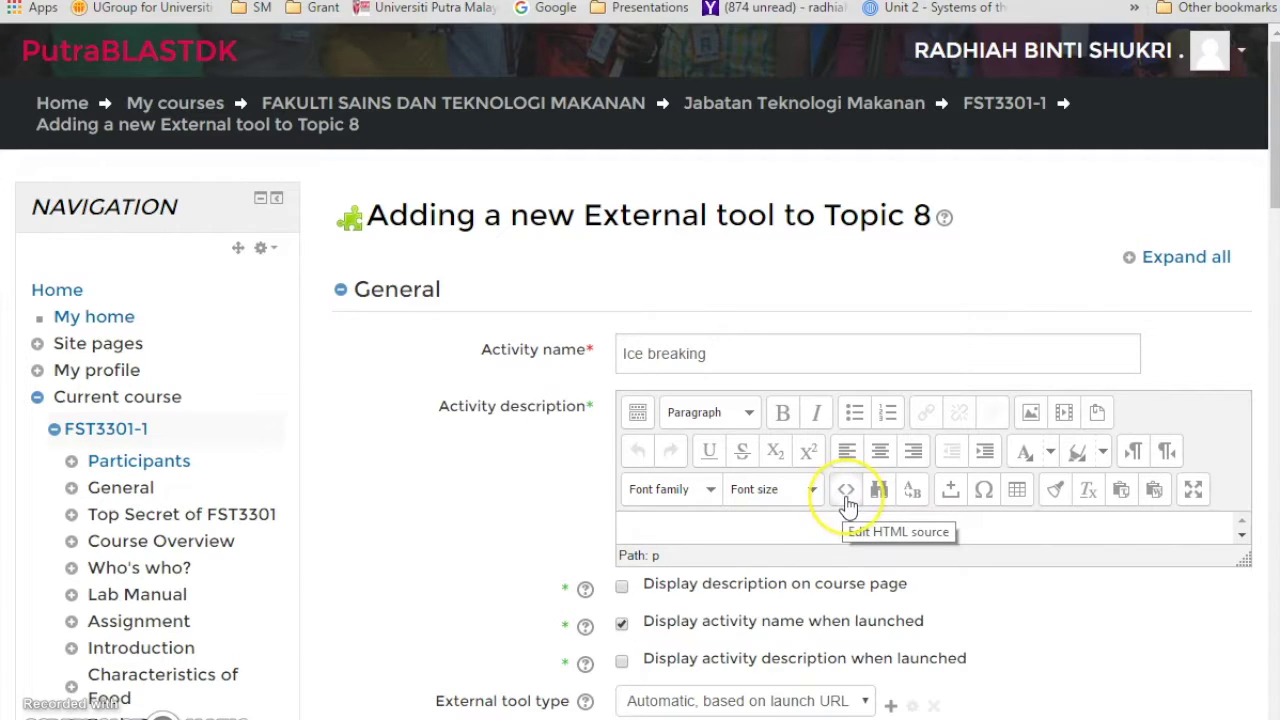
click(848, 507)
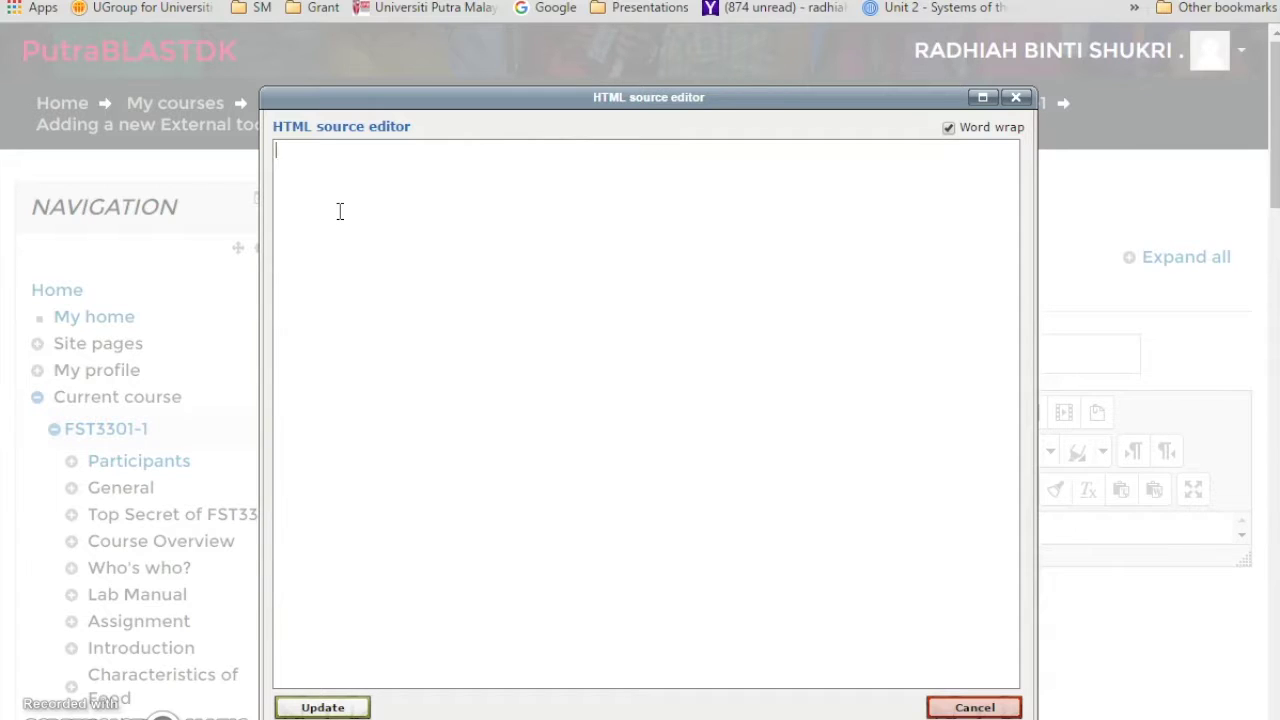
text(<iframe src='https://padlet.com/embed/o6yhmuvy9n7e' frameborder='0' width='100%' height='480px' style='padding:0;margin:0;border:none'></iframe><div style='border-top:2px solid #a7d23a;padding:8px;margin:0;font-size:12px;text-align:right'><a href='http://padlet.com' style='color:#41555f;text-decoration:none'>Created with Padlet<img valign='middle' style='margin:0 0 0 10px;padding:0;border:none;width:16px;height:16px' src='http://padlet.com/favicon.ico'></a></div>)
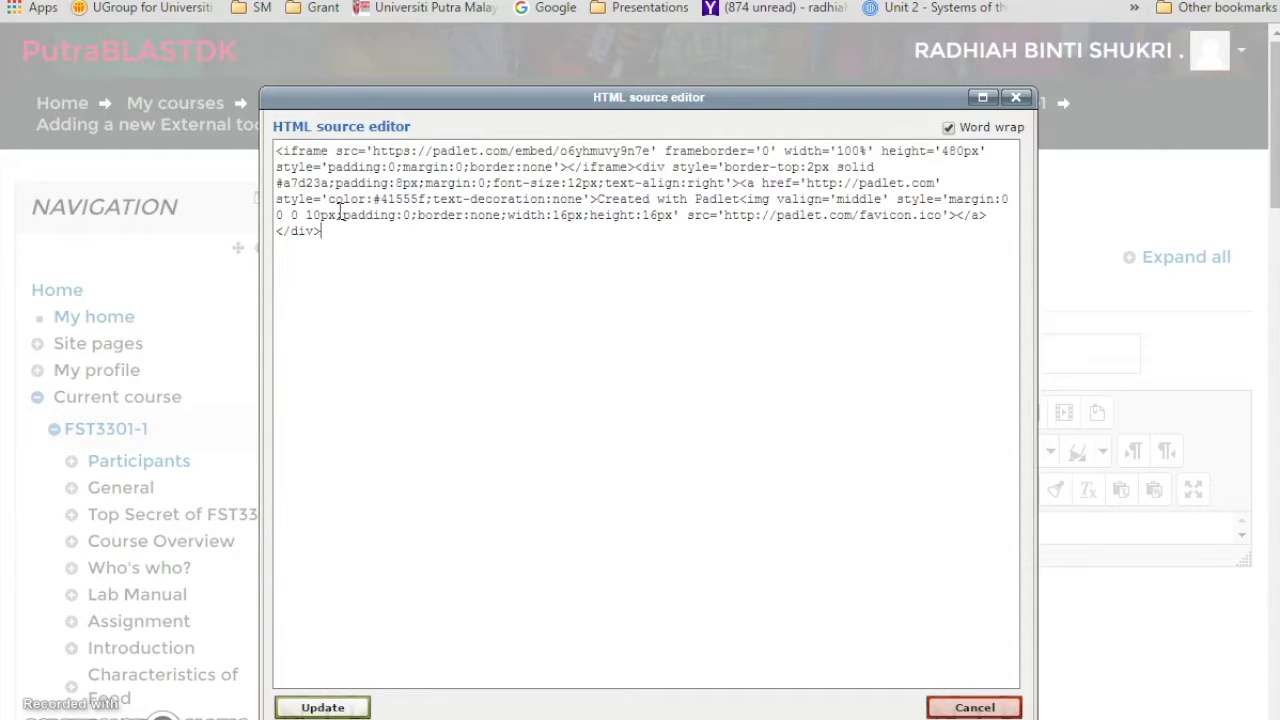
click(322, 705)
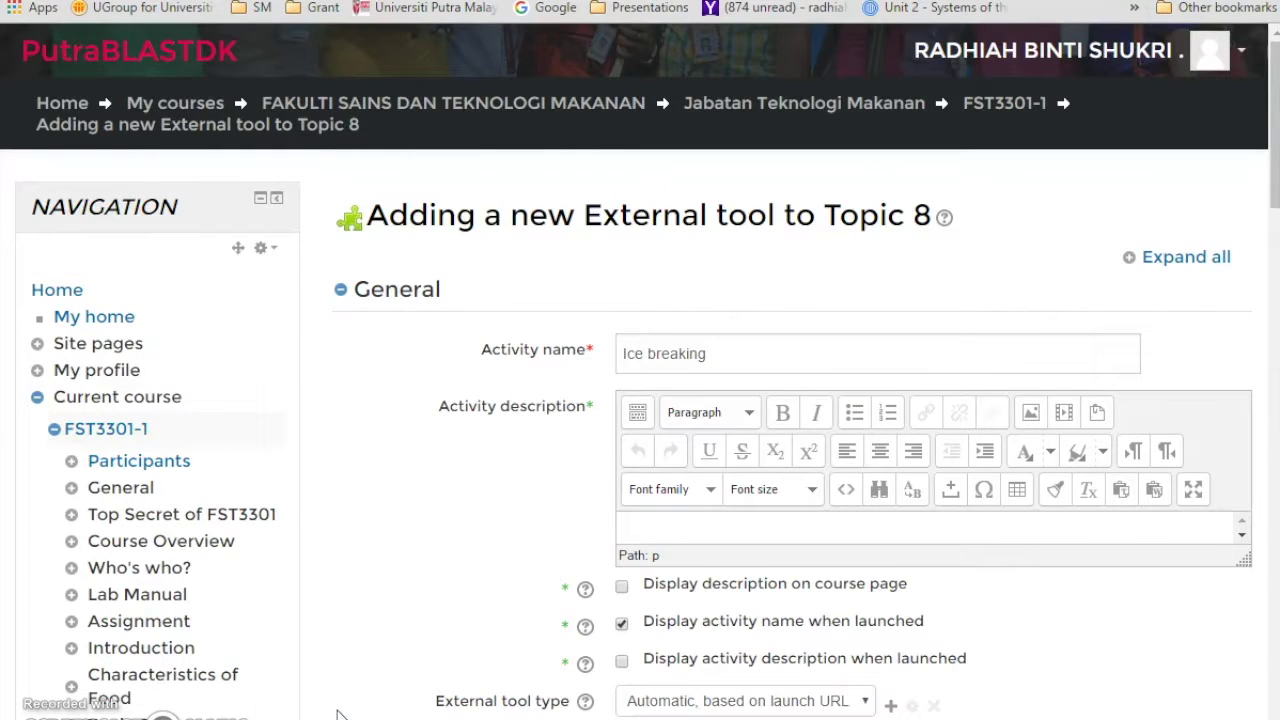
Look through the embedded padlet's preview inside the activity description
click(991, 586)
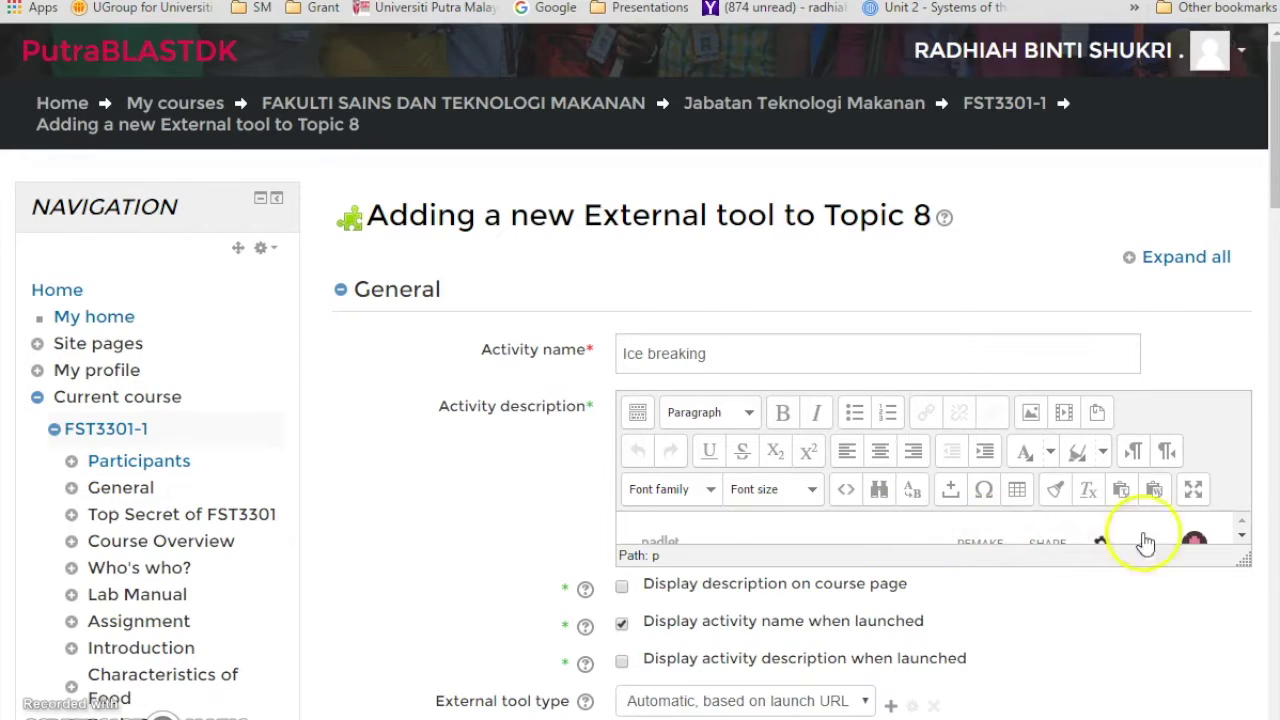
click(1242, 537)
click(1242, 537)
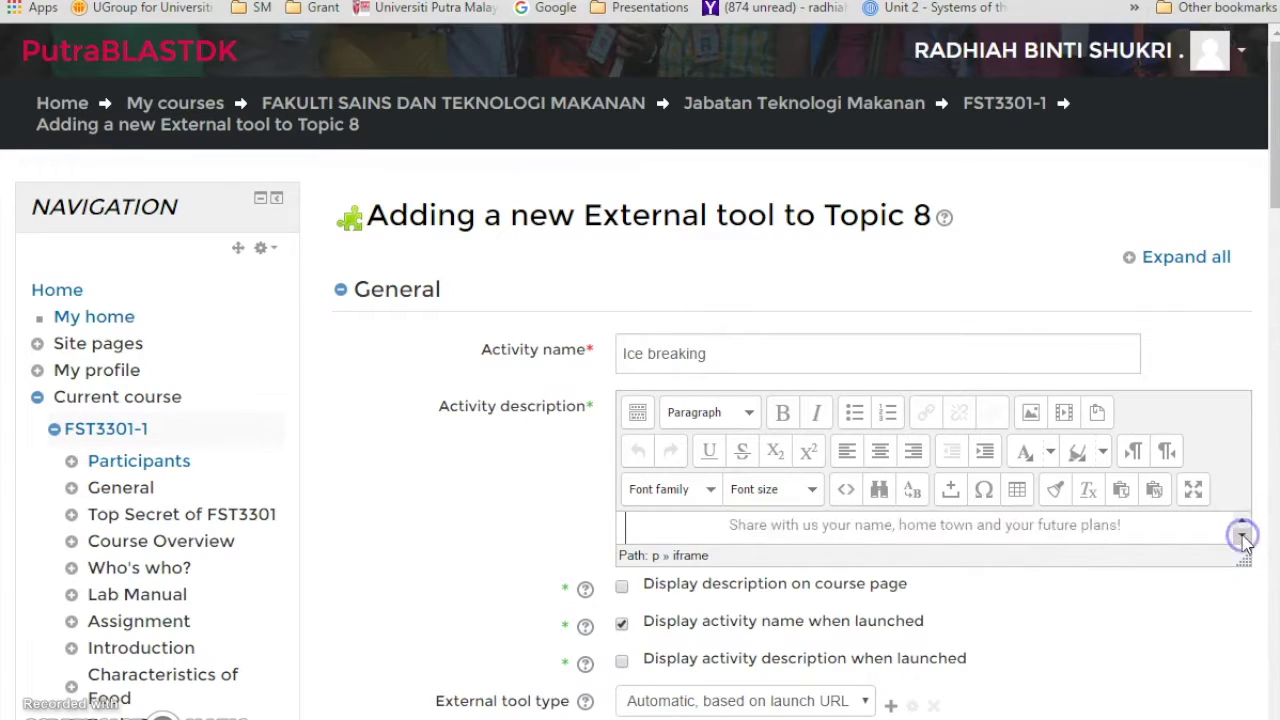
click(1242, 537)
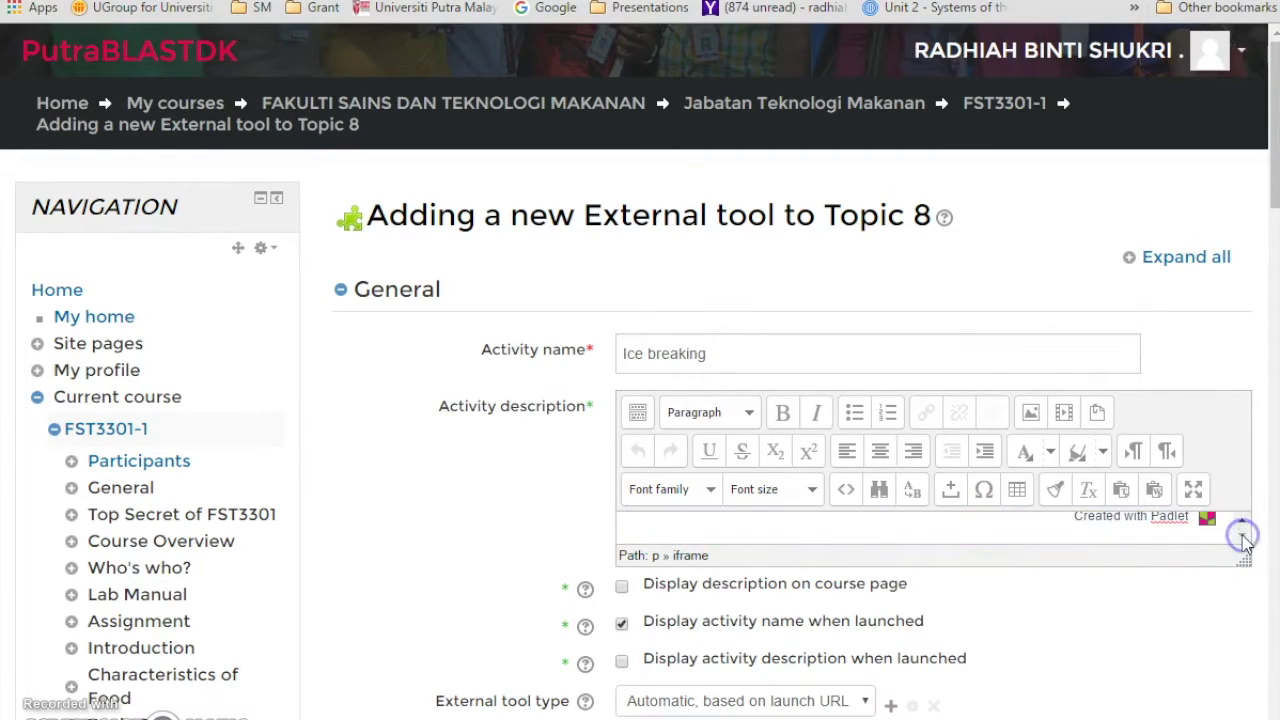
click(1243, 526)
click(1243, 526)
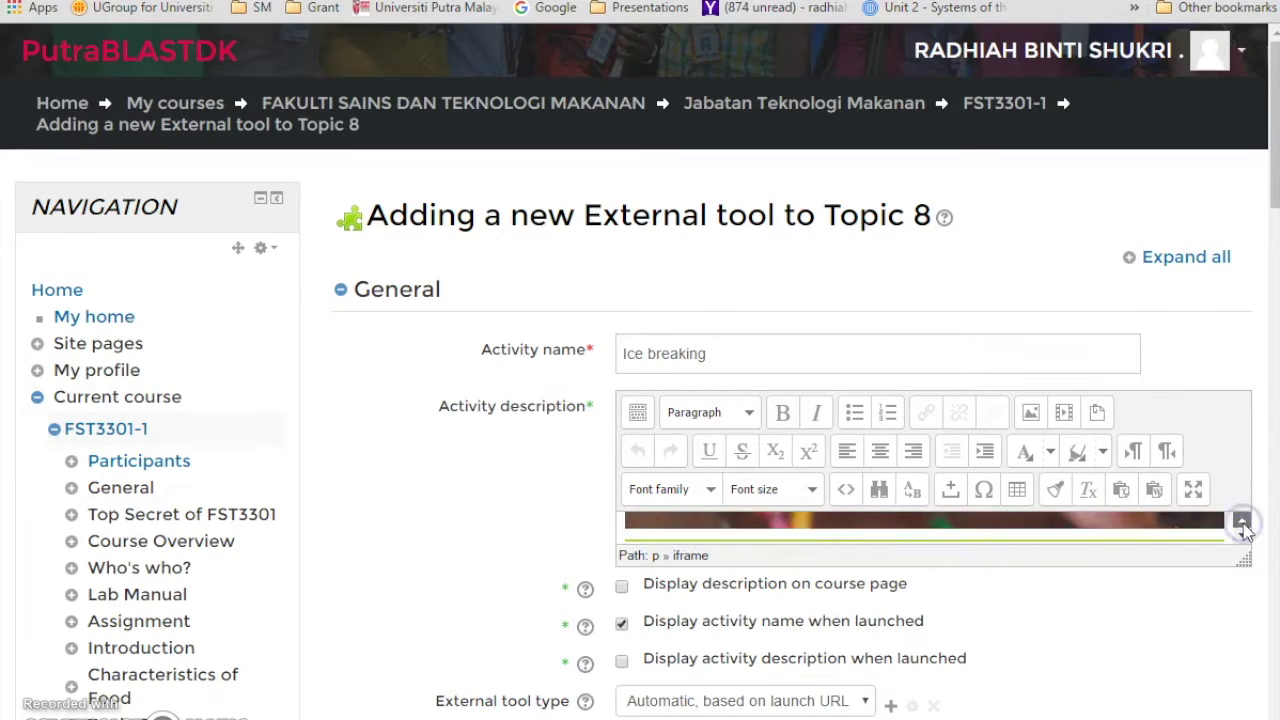
Enable displaying the Ice breaking activity's description on the course page, save the activity and return to the course
click(1243, 526)
click(1243, 526)
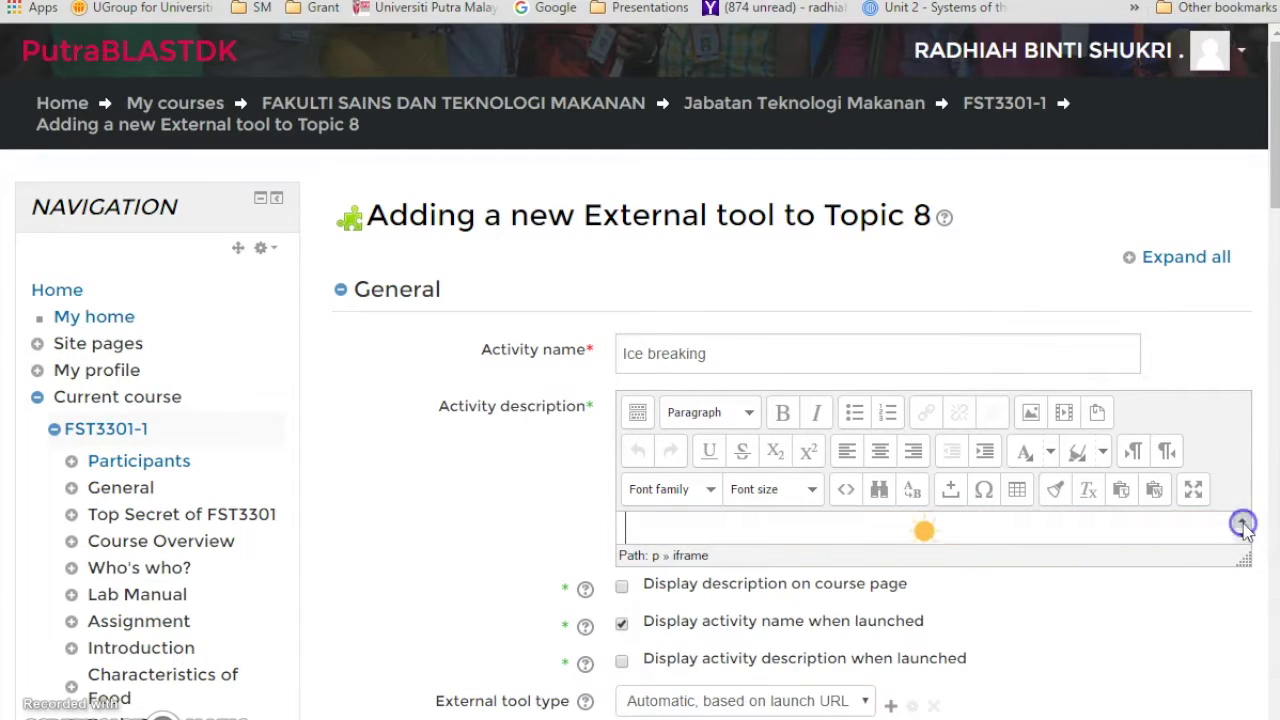
click(622, 590)
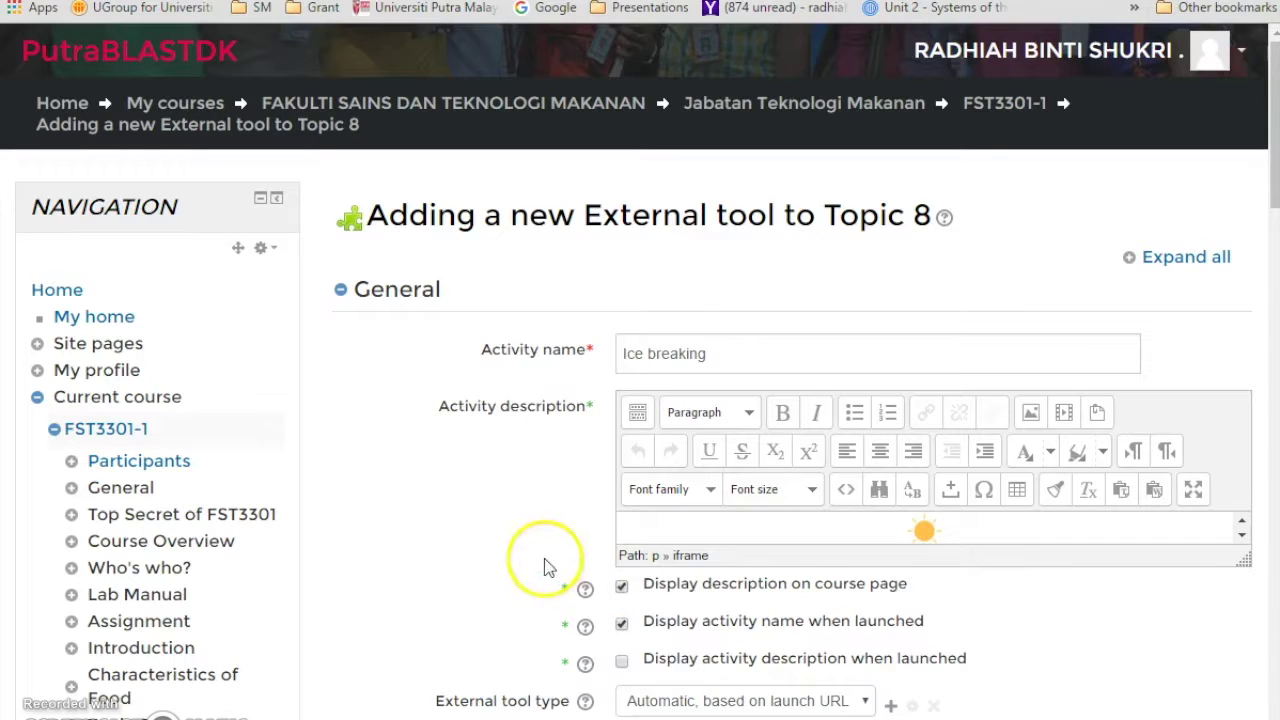
scroll(544, 562, down, 3)
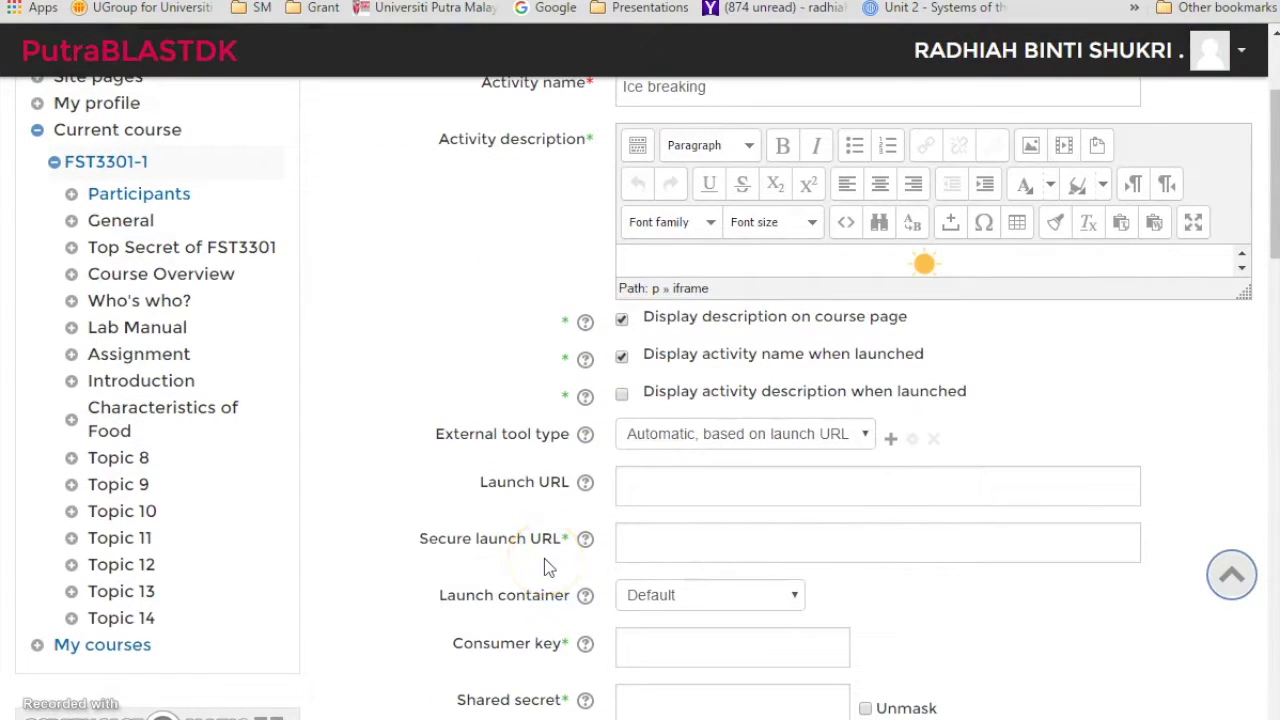
scroll(544, 562, down, 7)
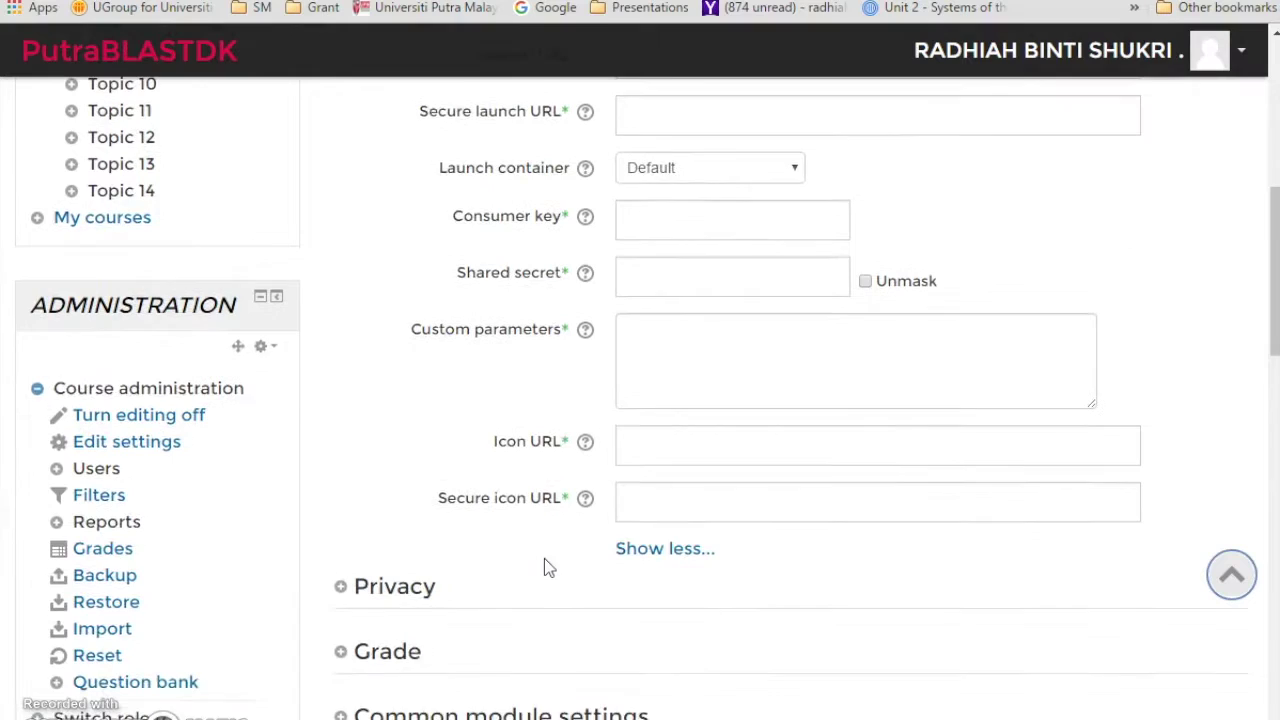
scroll(544, 566, down, 2)
click(737, 575)
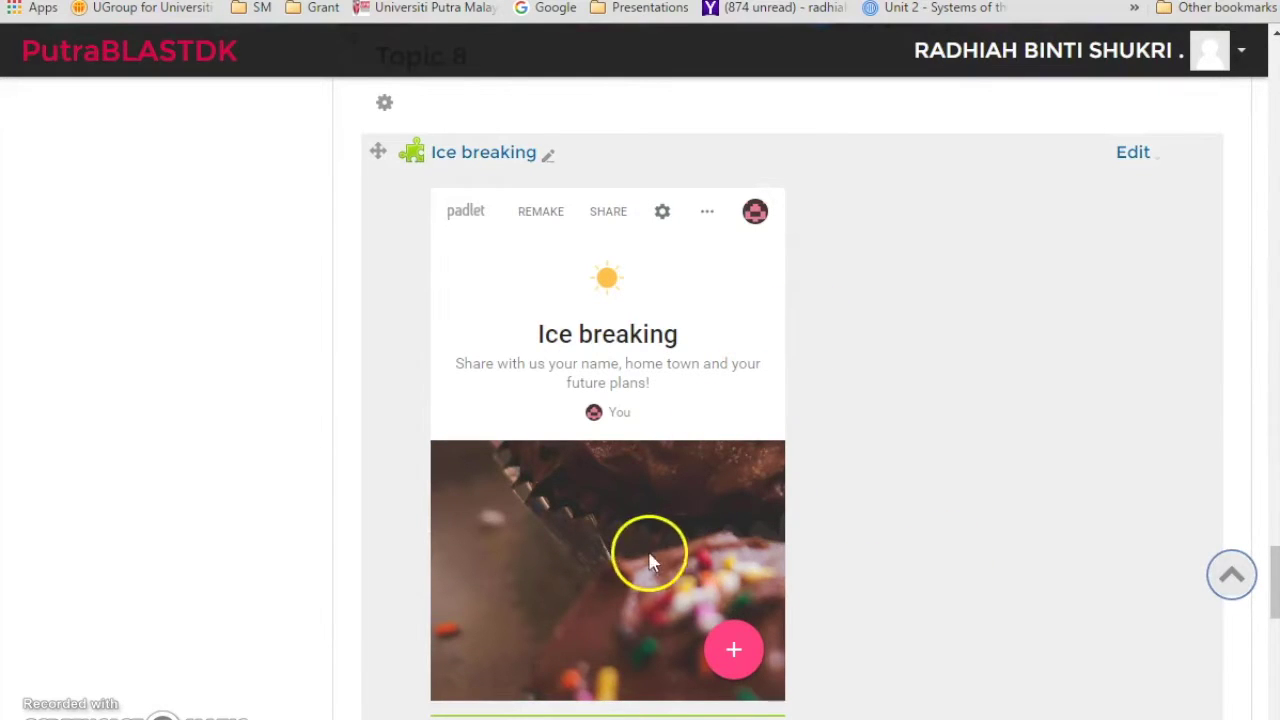
Check the embedded padlet in Topic 8 and open the Ice breaking activity's settings for editing
scroll(587, 525, down, 2)
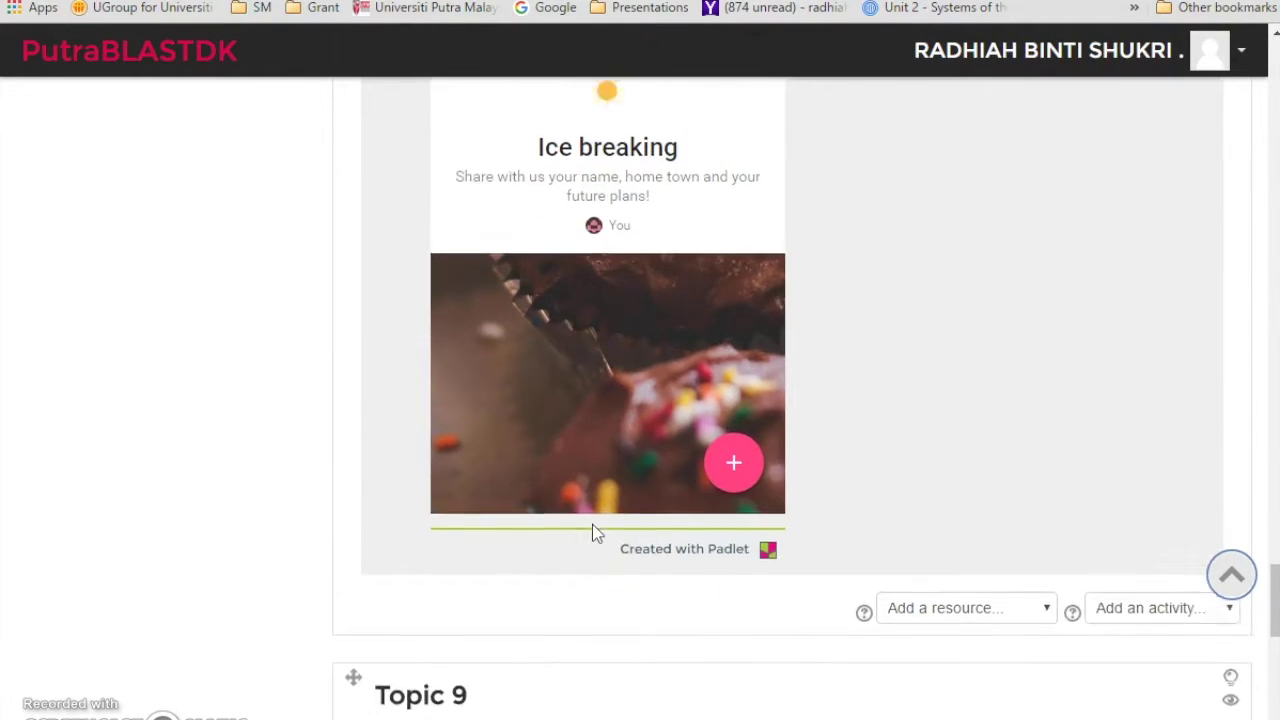
scroll(590, 524, up, 2)
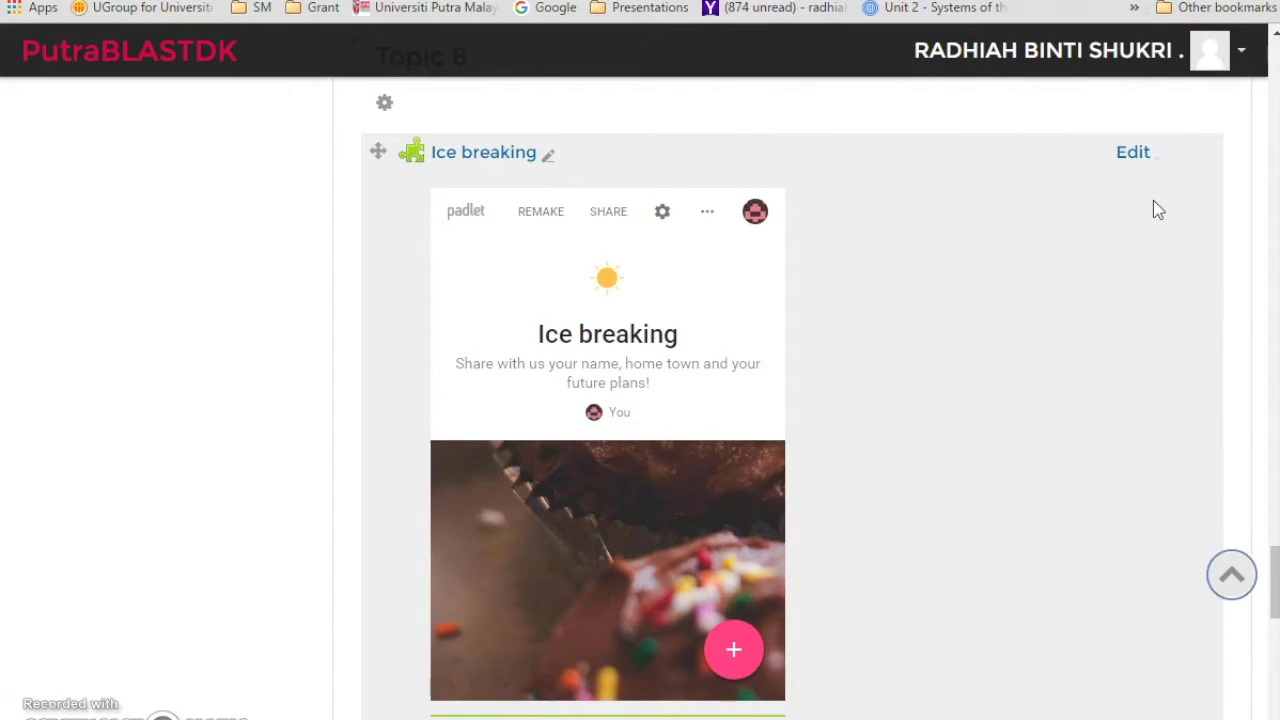
click(1131, 158)
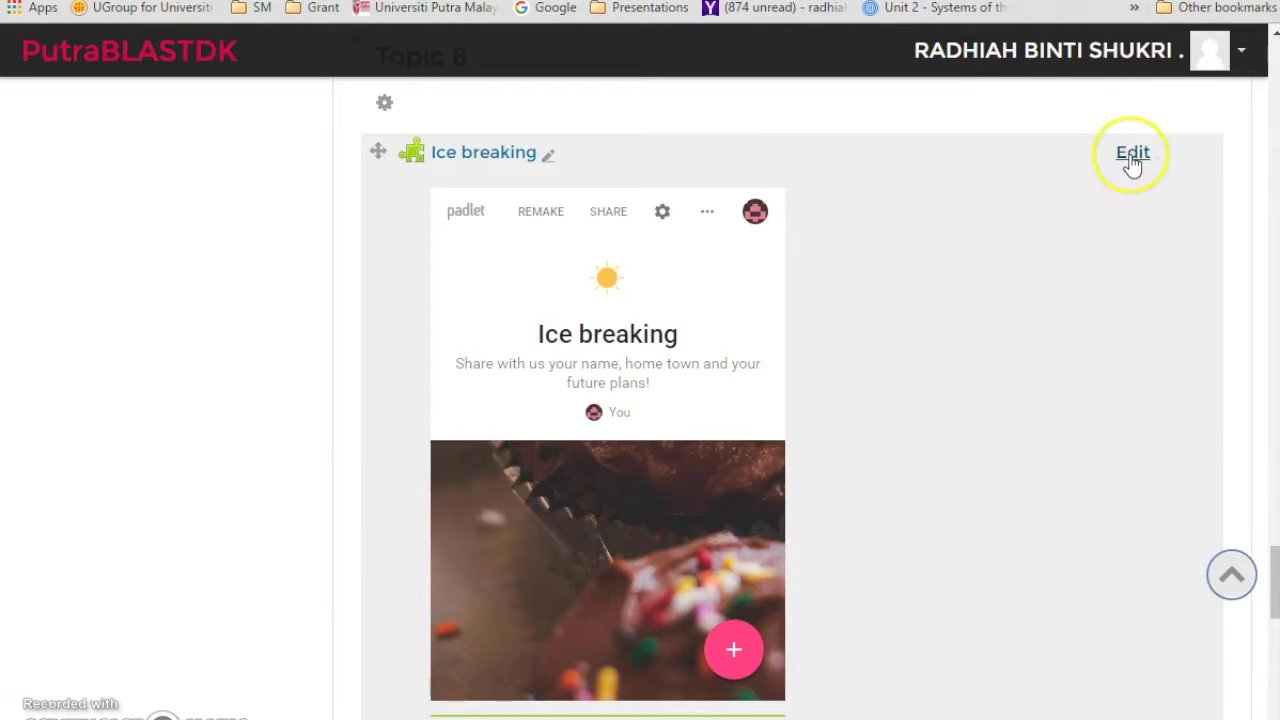
click(1131, 158)
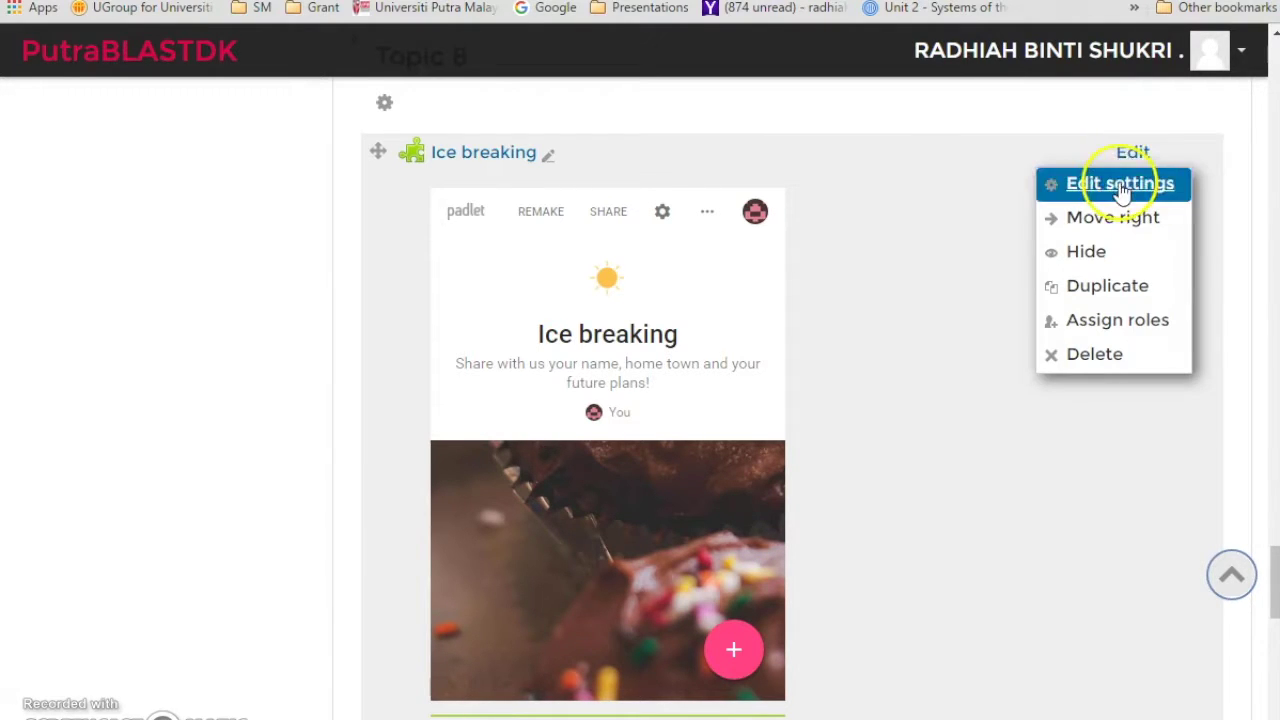
click(1120, 185)
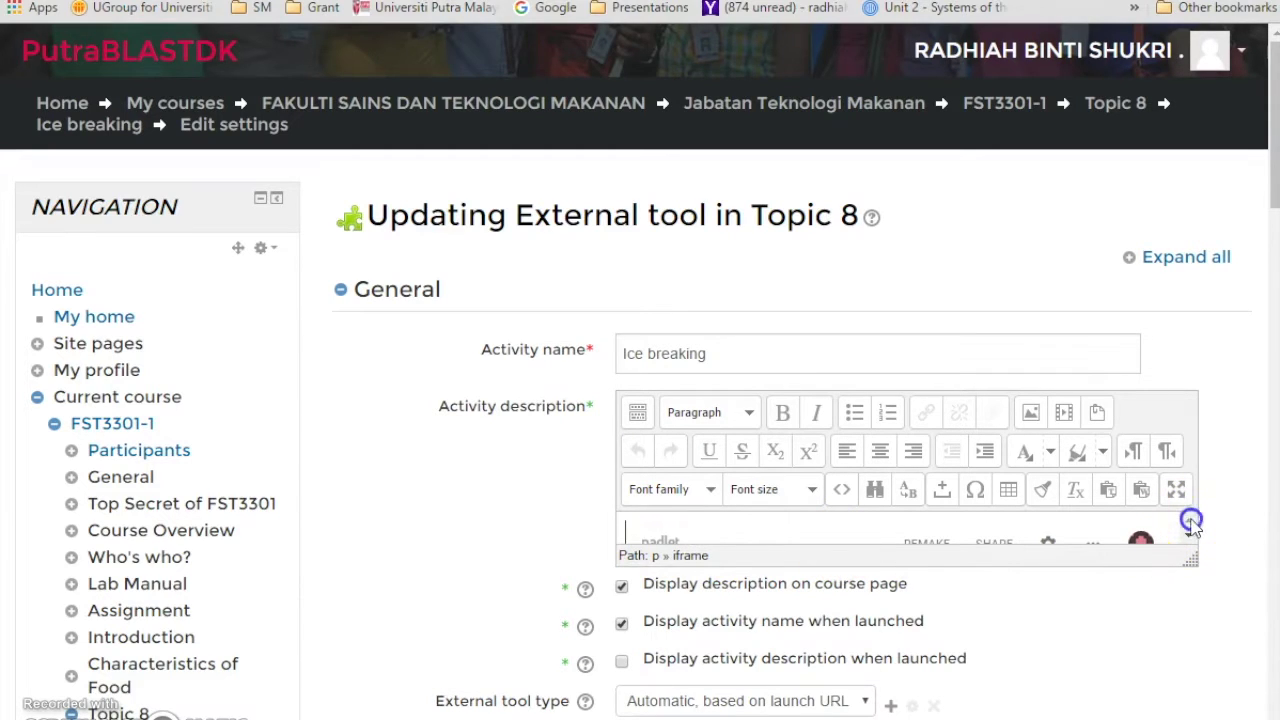
Add "Please update this Padlet by uploading your photos and other information you want to show." above the padlet in the activity description
click(698, 525)
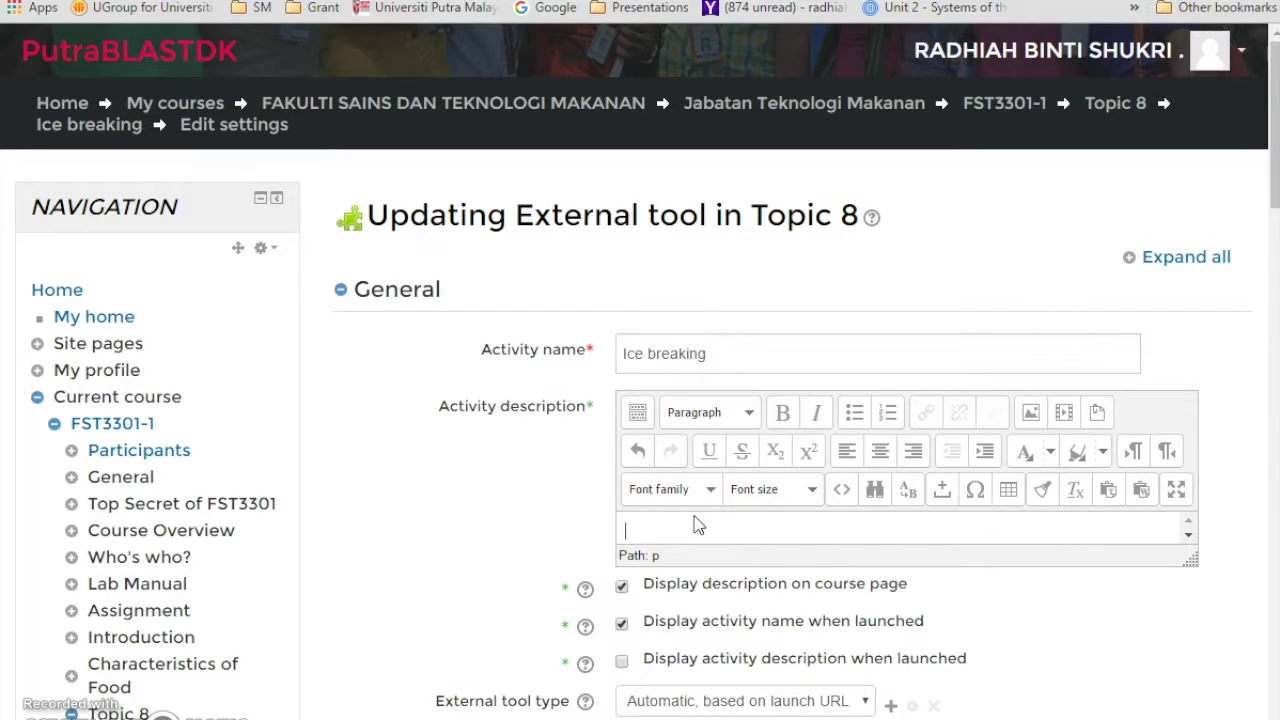
text(Please update this Padlet by uploading your photos)
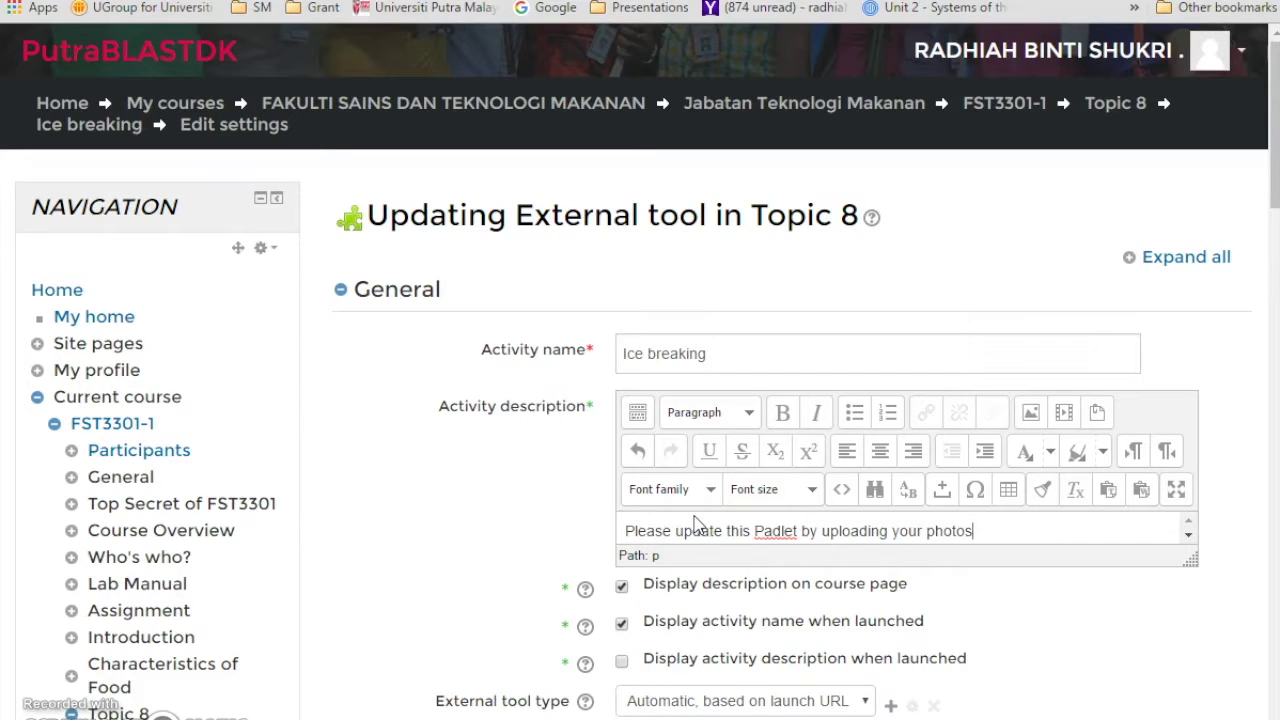
text(and other inform)
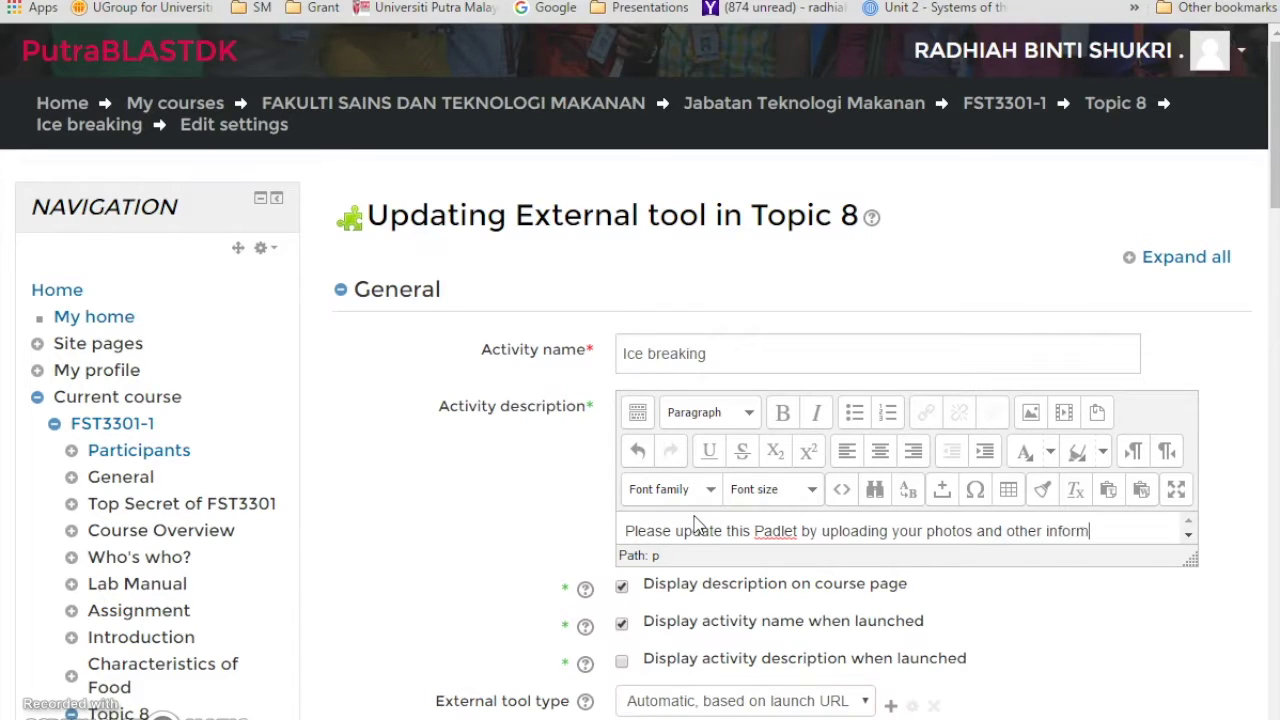
text(ations)
key(BackSpace)
key(BackSpace)
text(you wan)
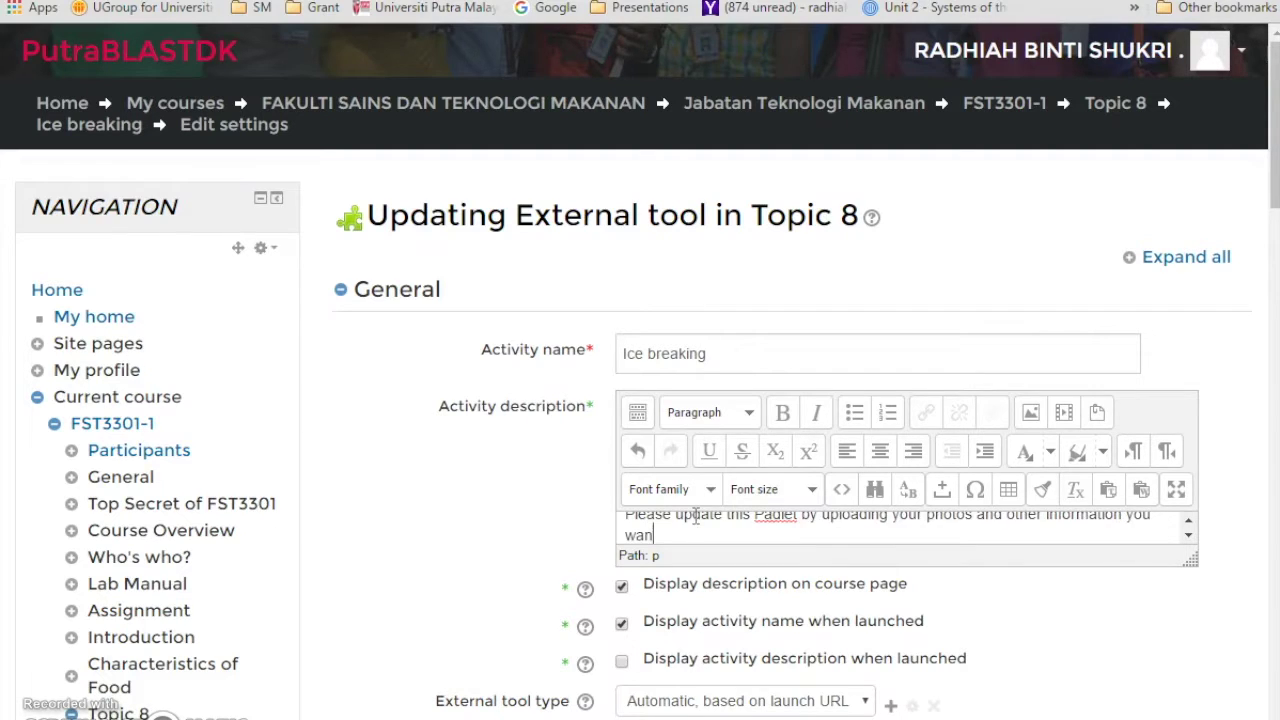
text(t to show.)
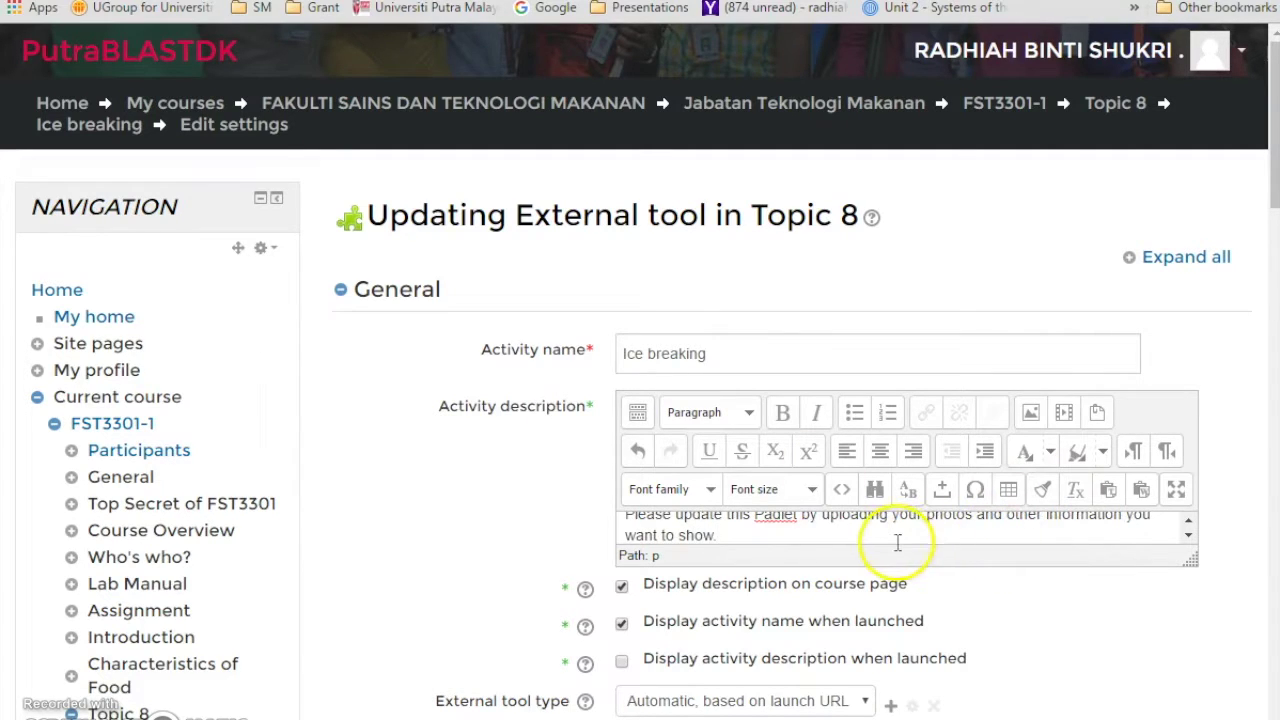
Check that the padlet still follows the instruction text, then save the activity and return to the course
click(1188, 535)
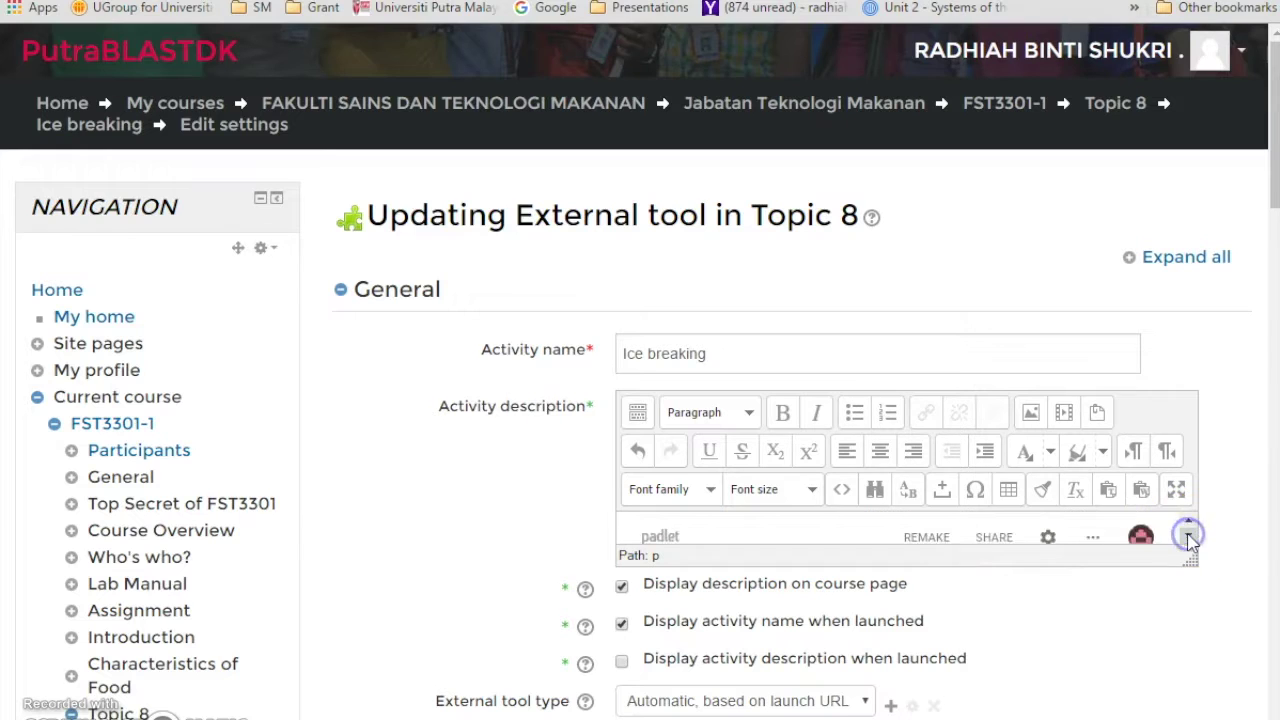
scroll(1080, 590, down, 5)
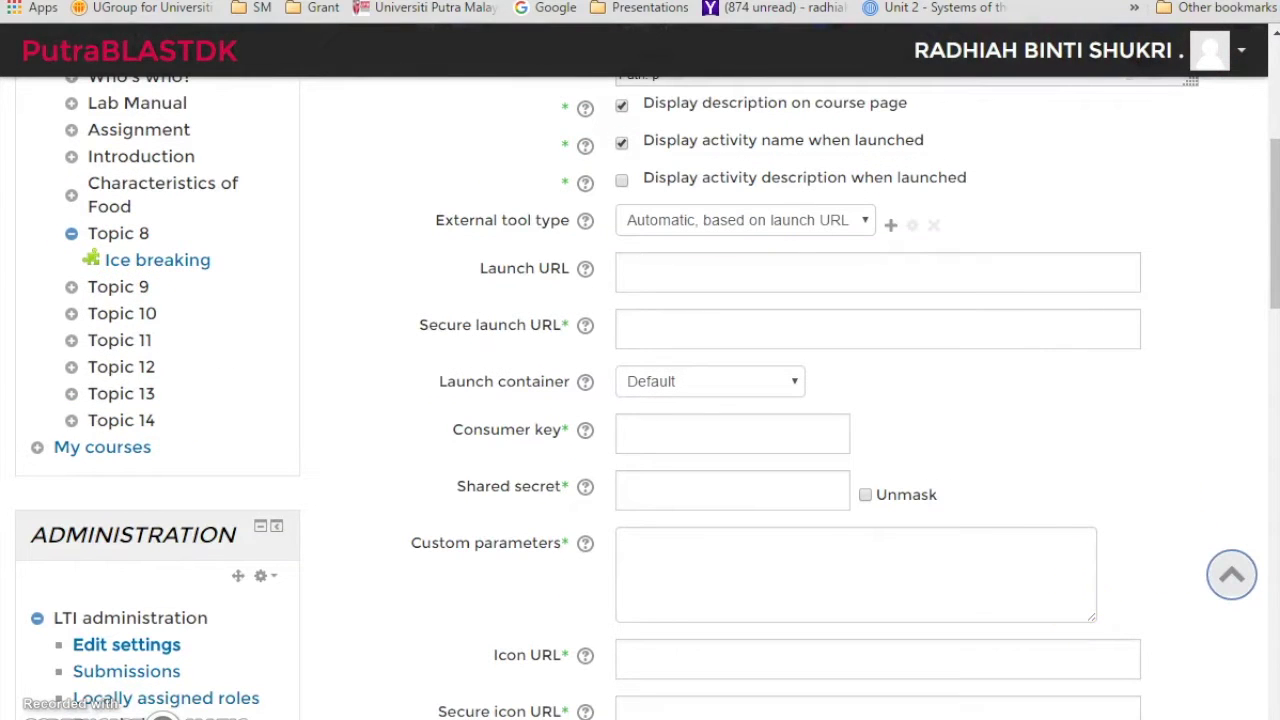
scroll(1257, 290, down, 6)
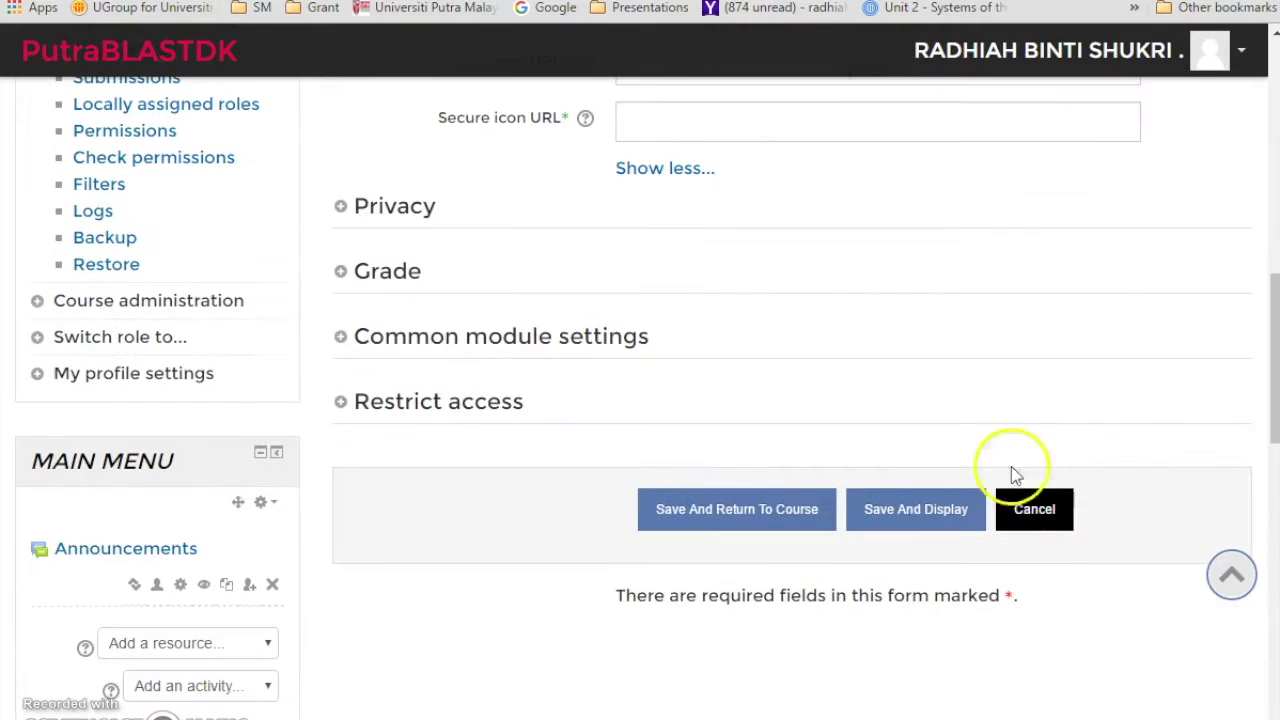
click(716, 512)
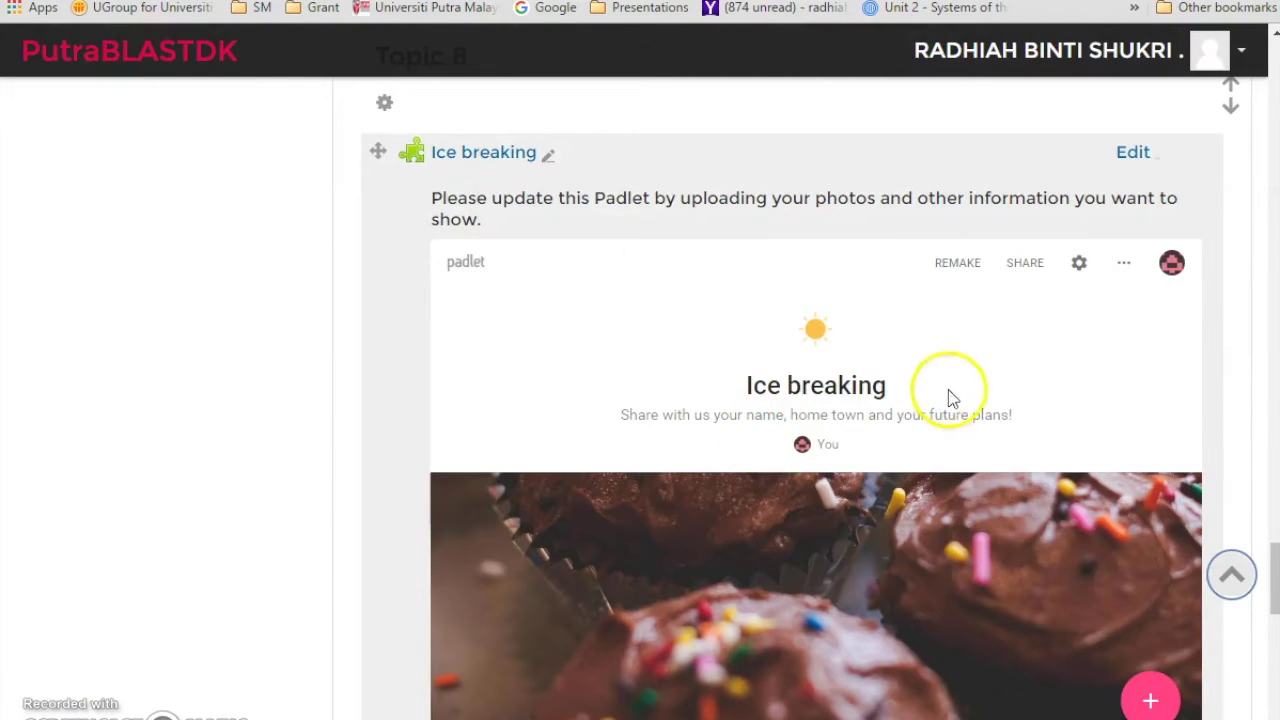
Try starting a new post on the padlet embedded in Topic 8, and discard the empty draft
scroll(952, 430, down, 2)
scroll(952, 430, up, 2)
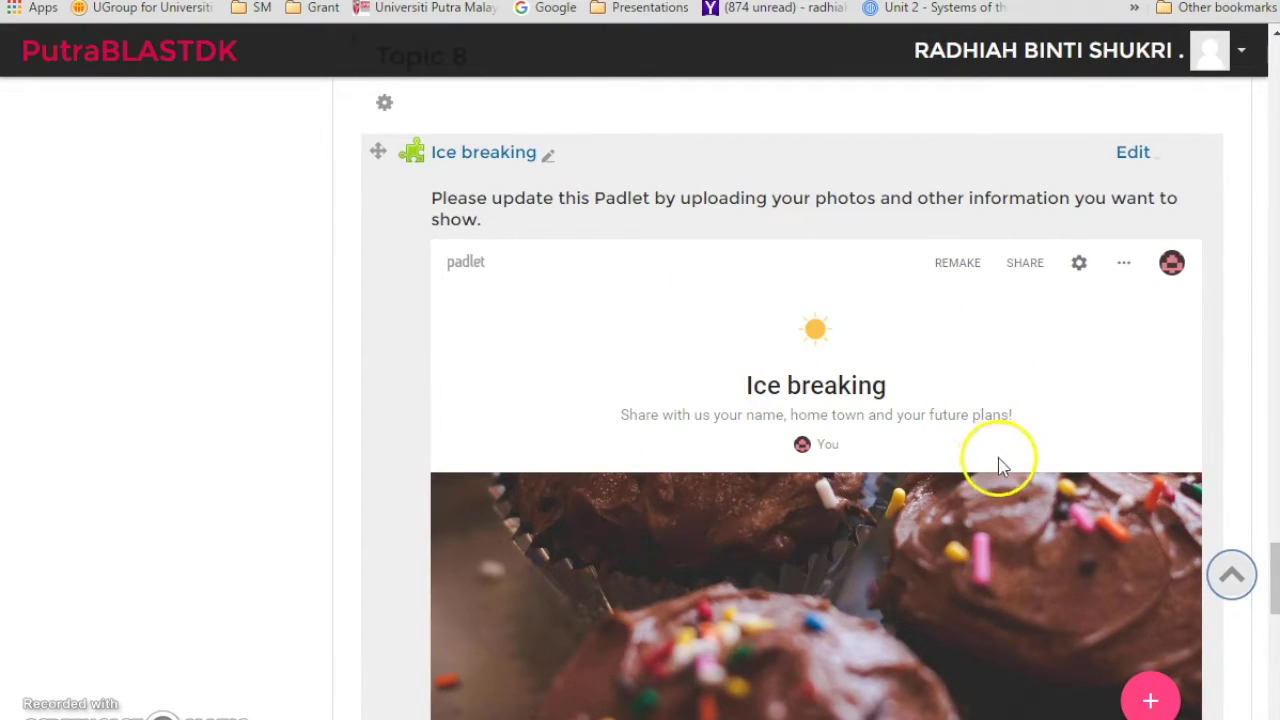
scroll(1008, 450, down, 1)
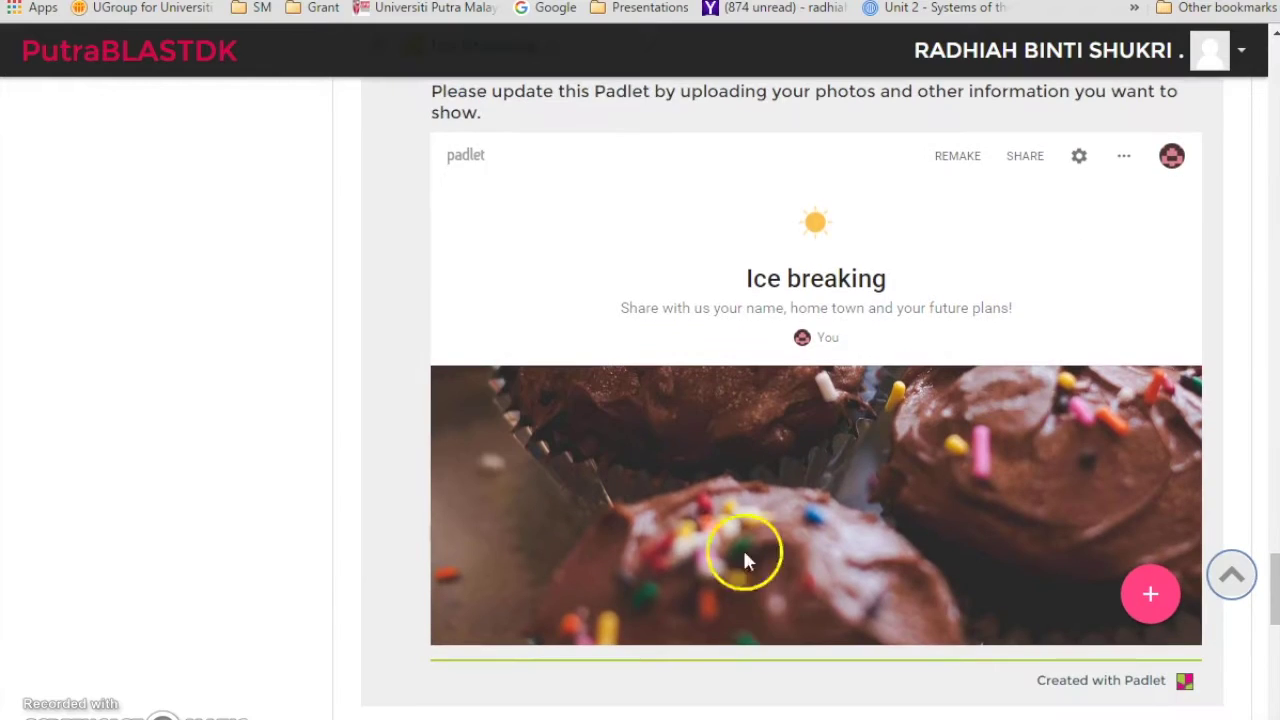
double_click(517, 440)
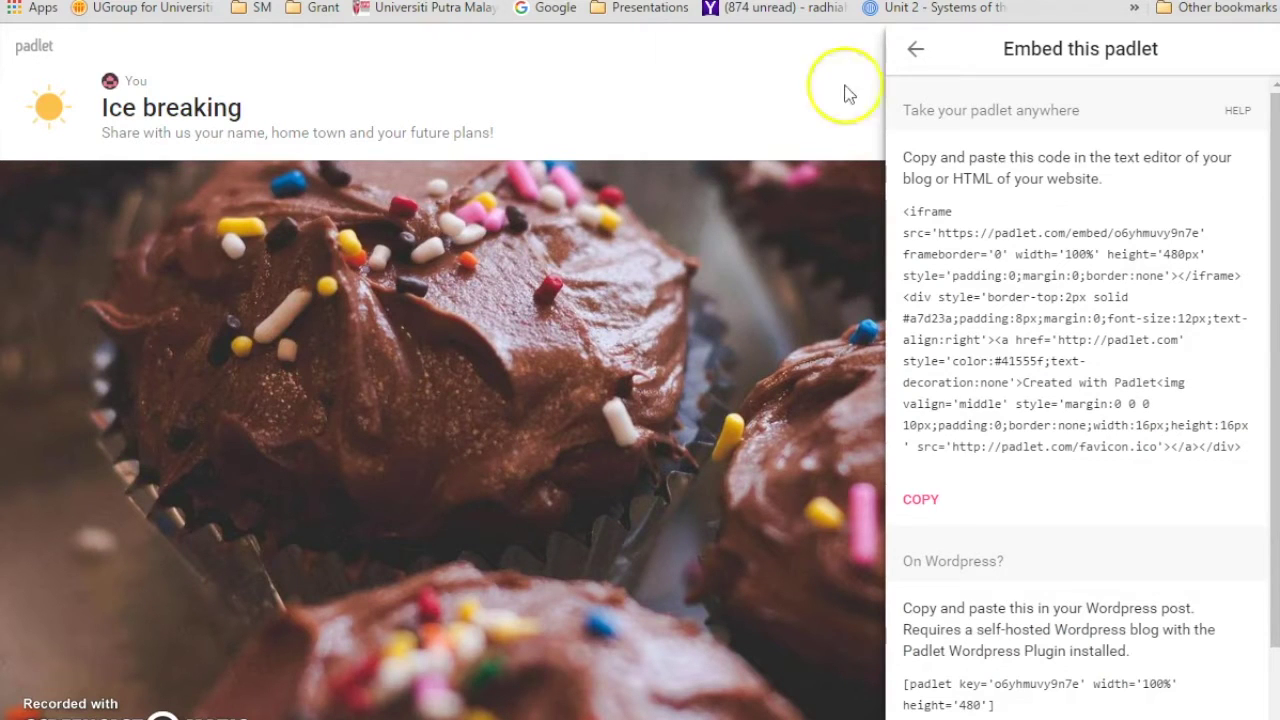
click(794, 116)
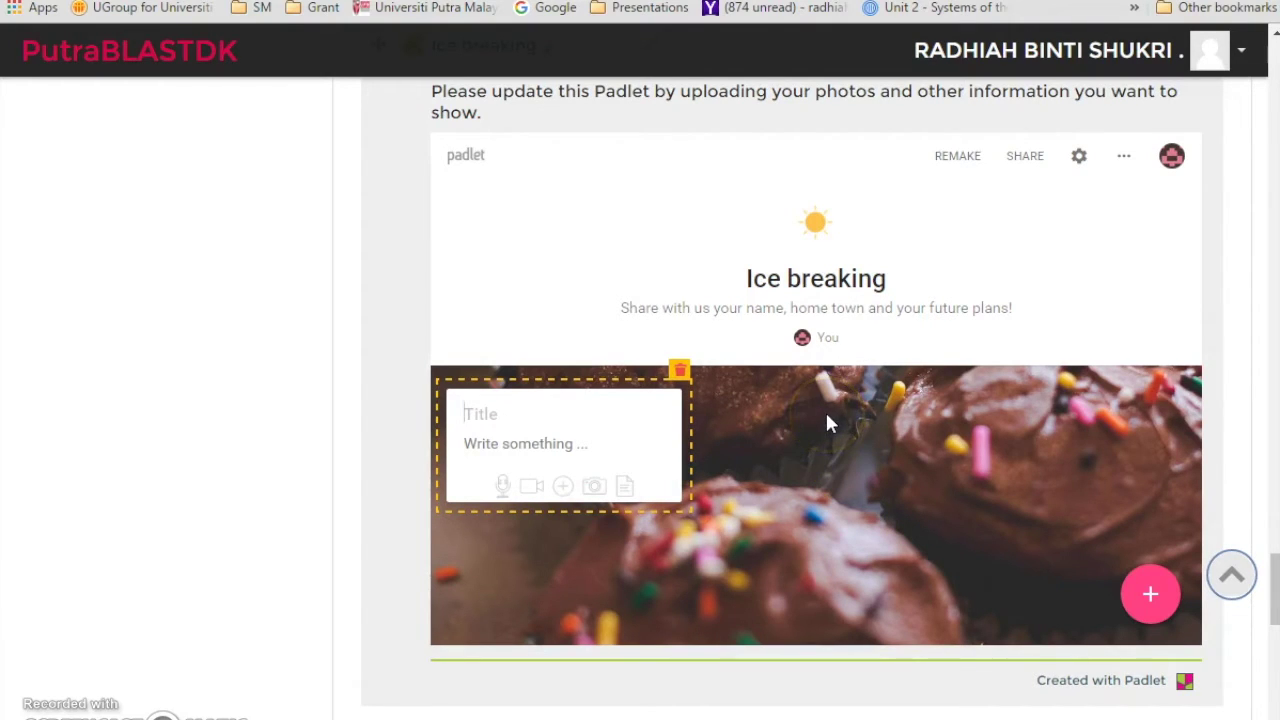
click(680, 370)
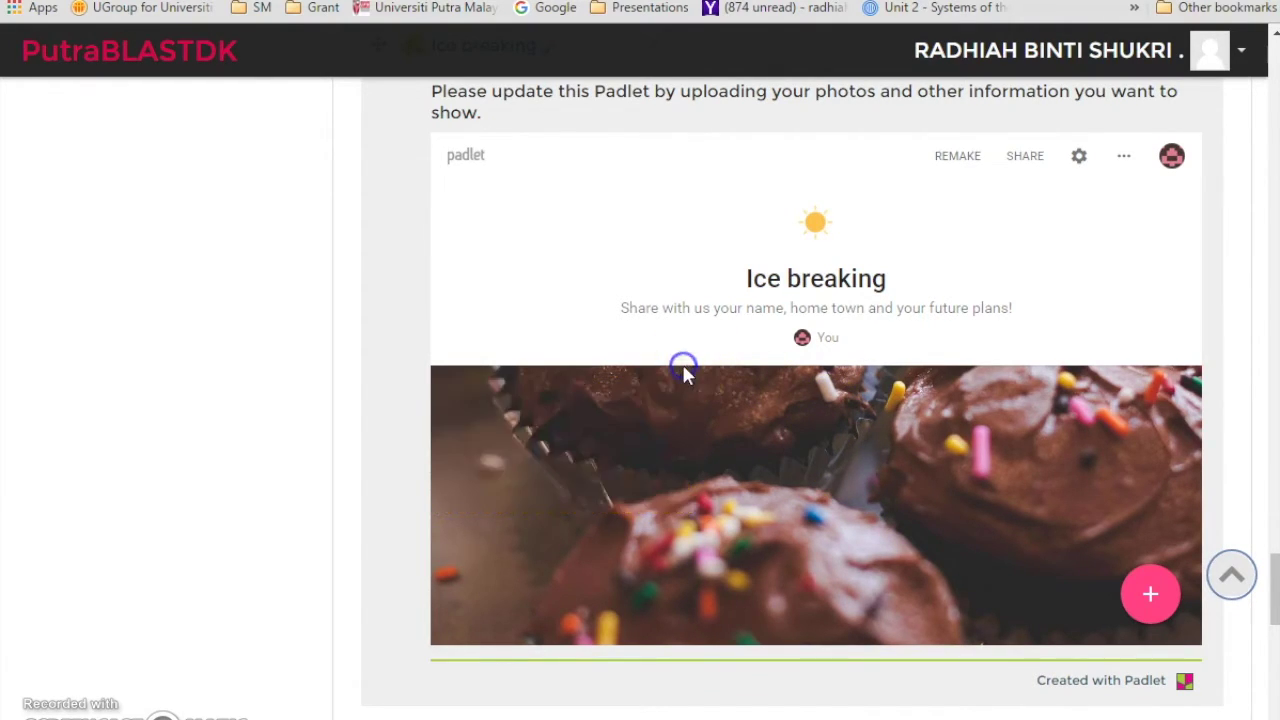
click(808, 537)
scroll(808, 540, down, 2)
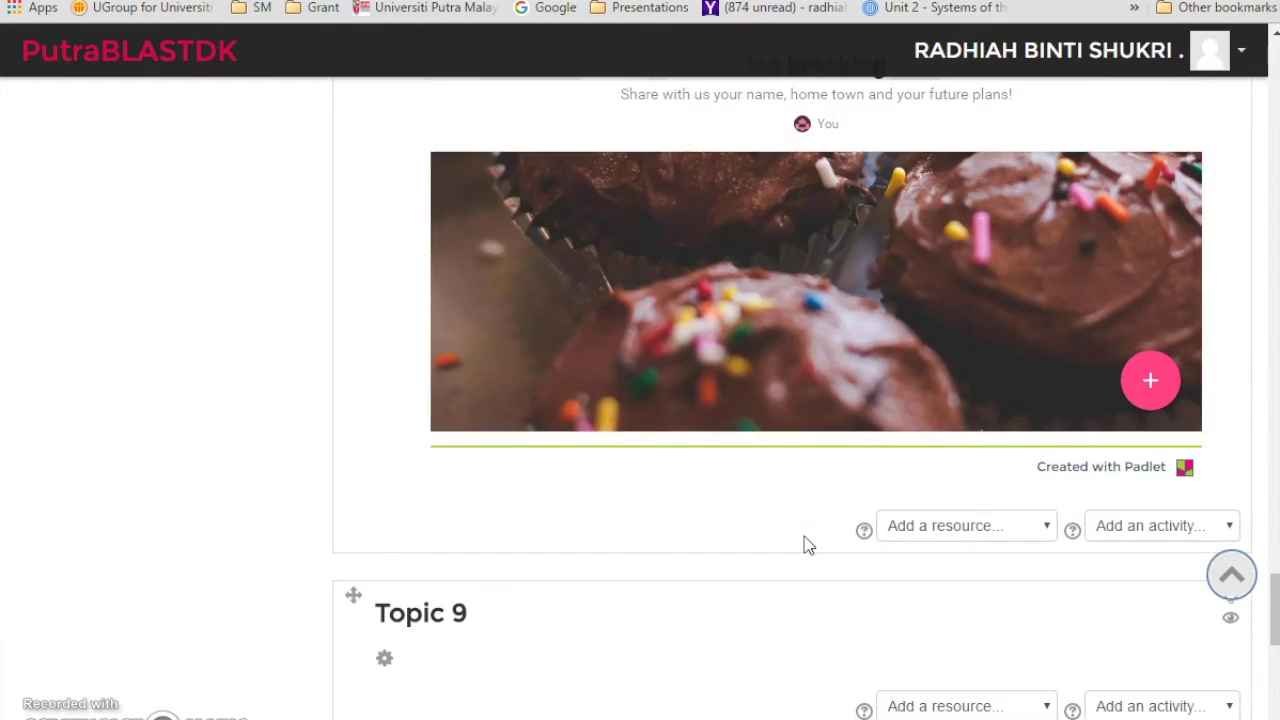
scroll(808, 545, up, 2)
scroll(808, 545, up, 1)
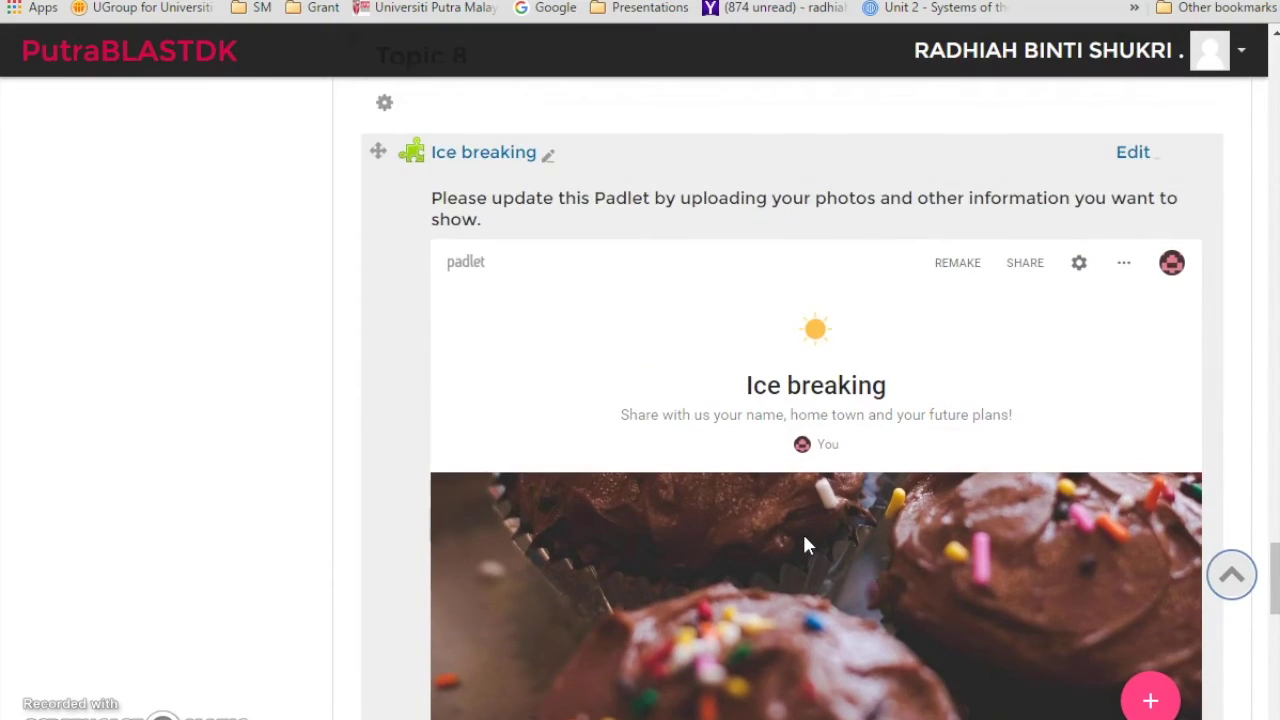
click(754, 549)
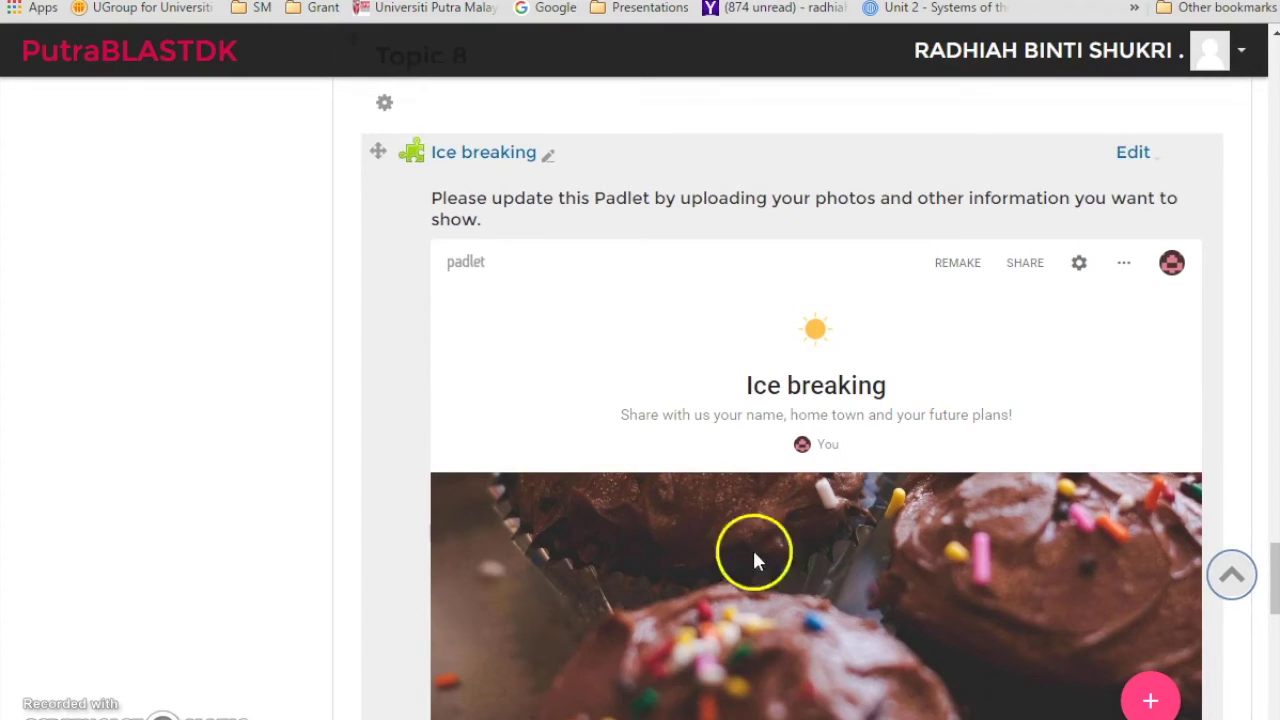